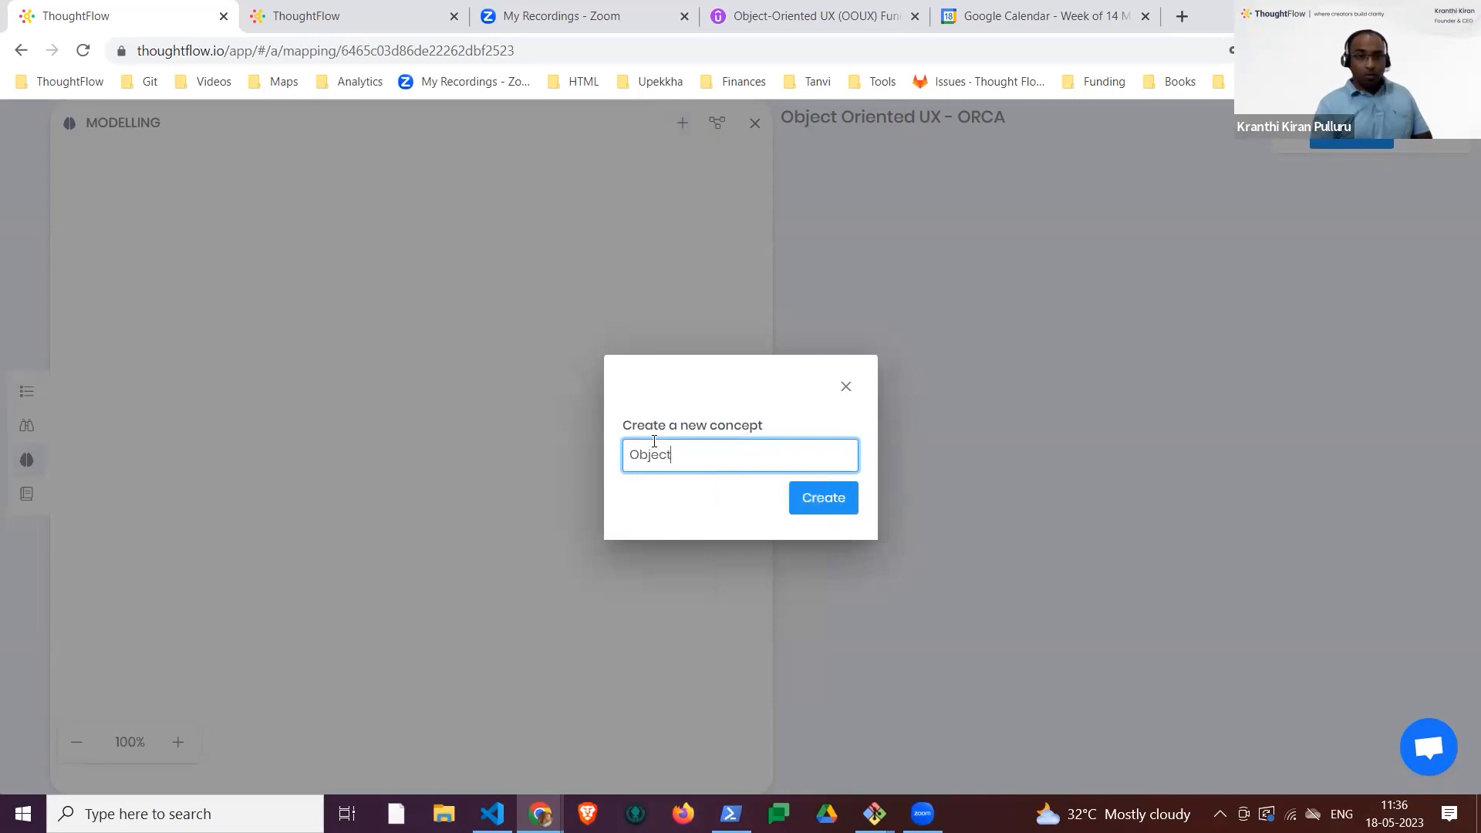
Step: Create the concept Object, show its objects in a sheet view, and close the modelling area
{"action": "key", "text": "Return"}
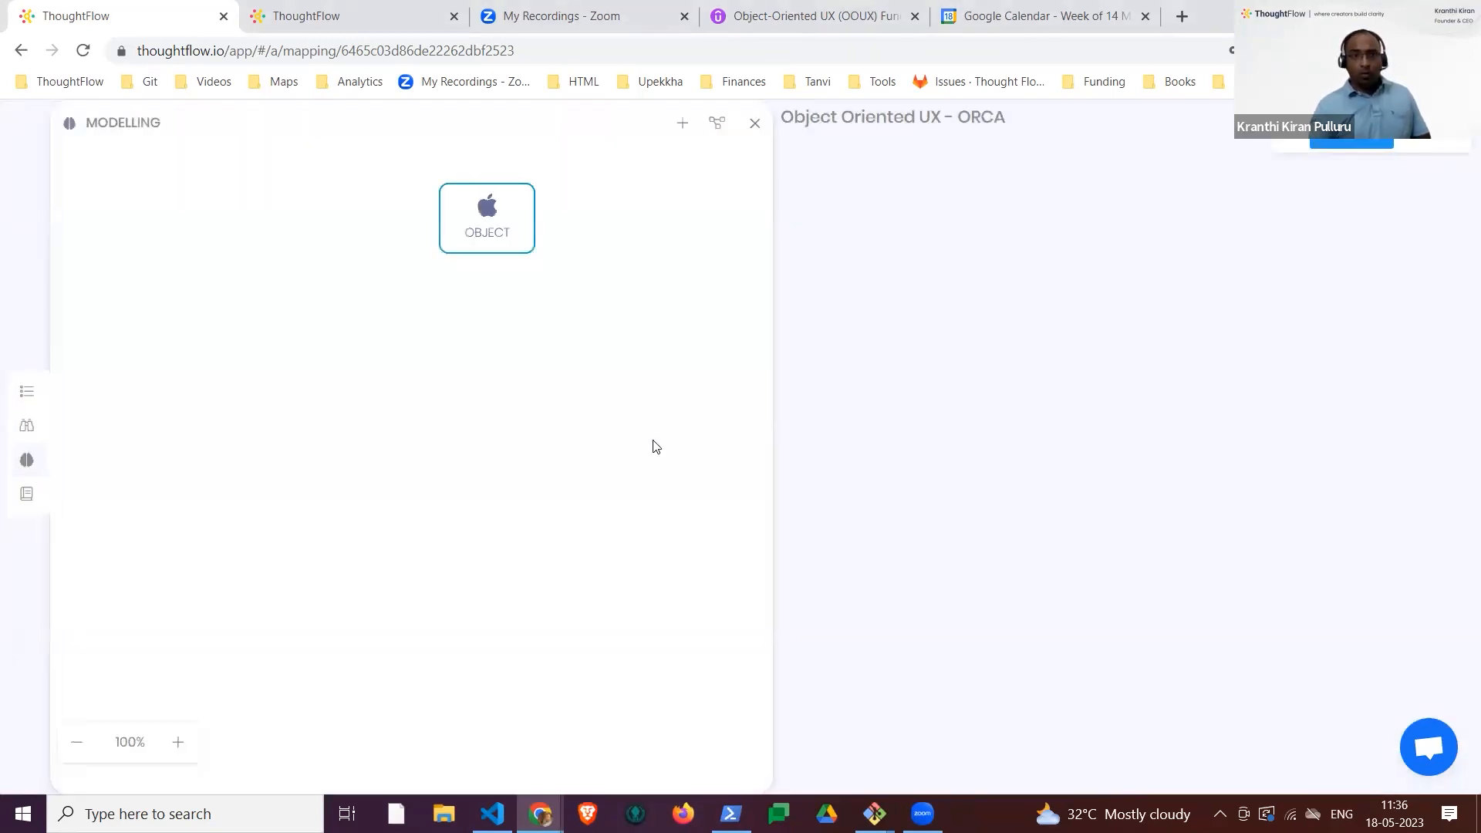
{"action": "left_click", "coordinate": [498, 230]}
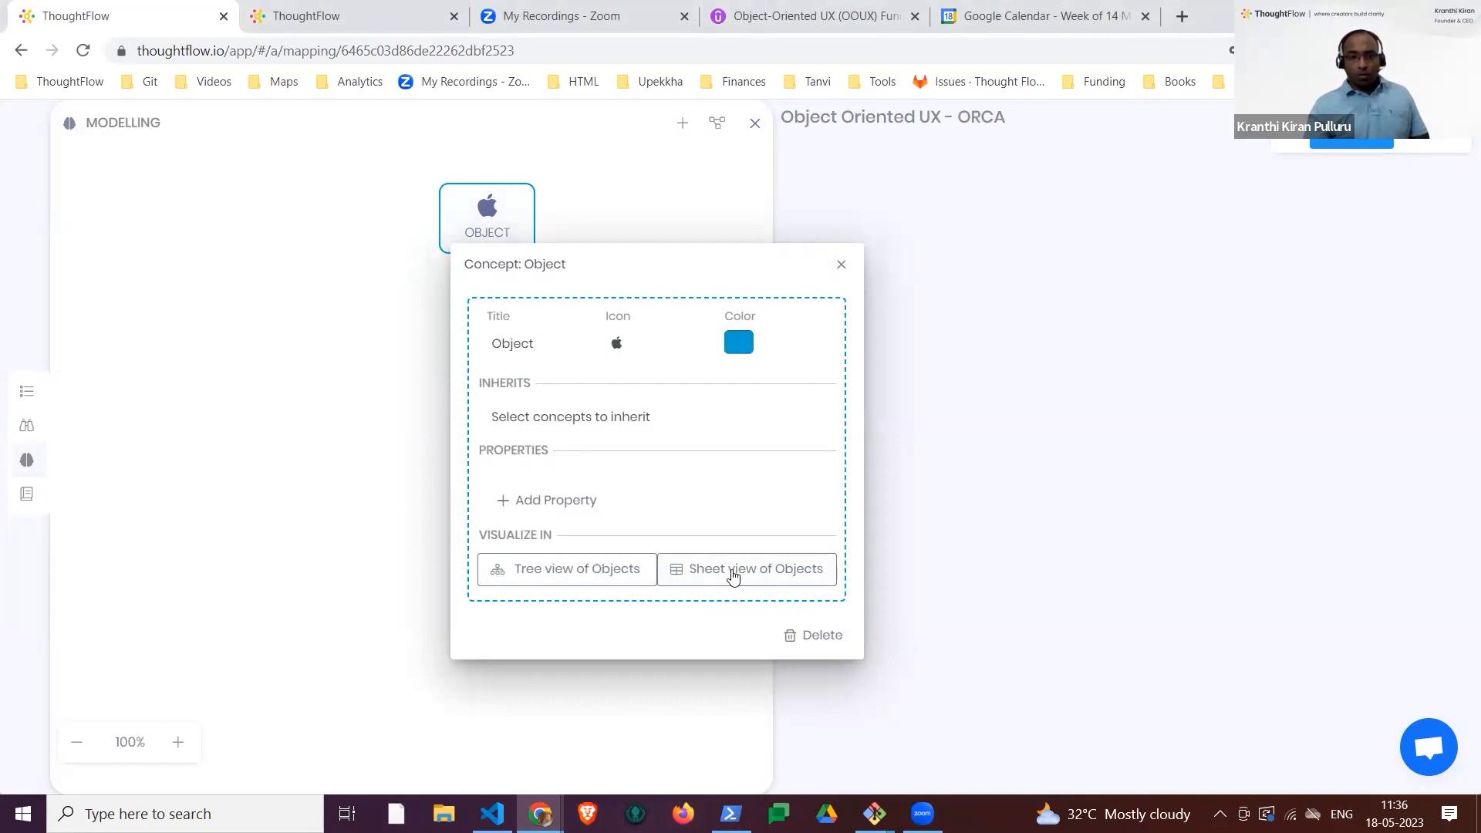
{"action": "left_click", "coordinate": [734, 572]}
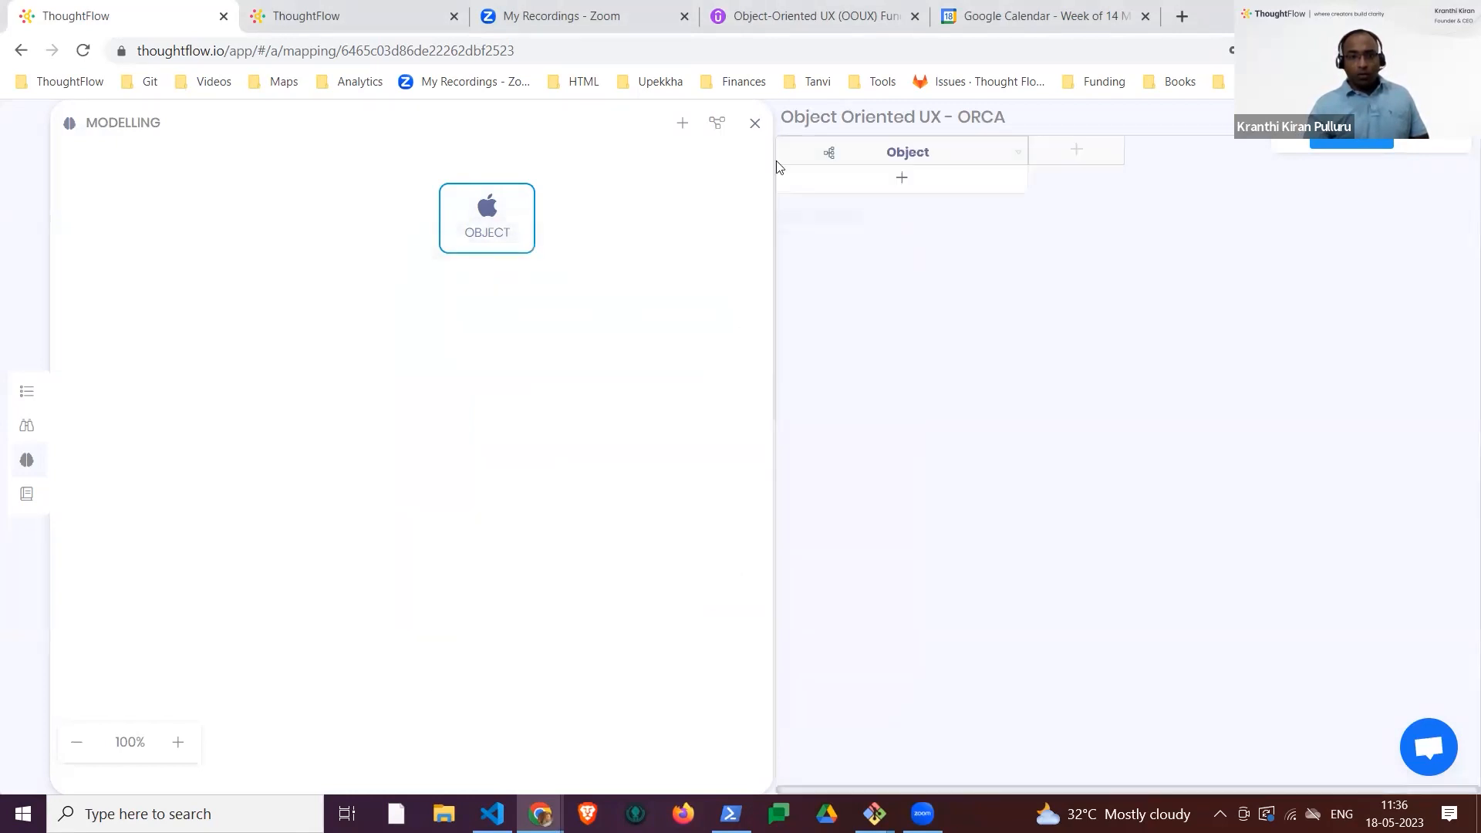
{"action": "left_click", "coordinate": [755, 123]}
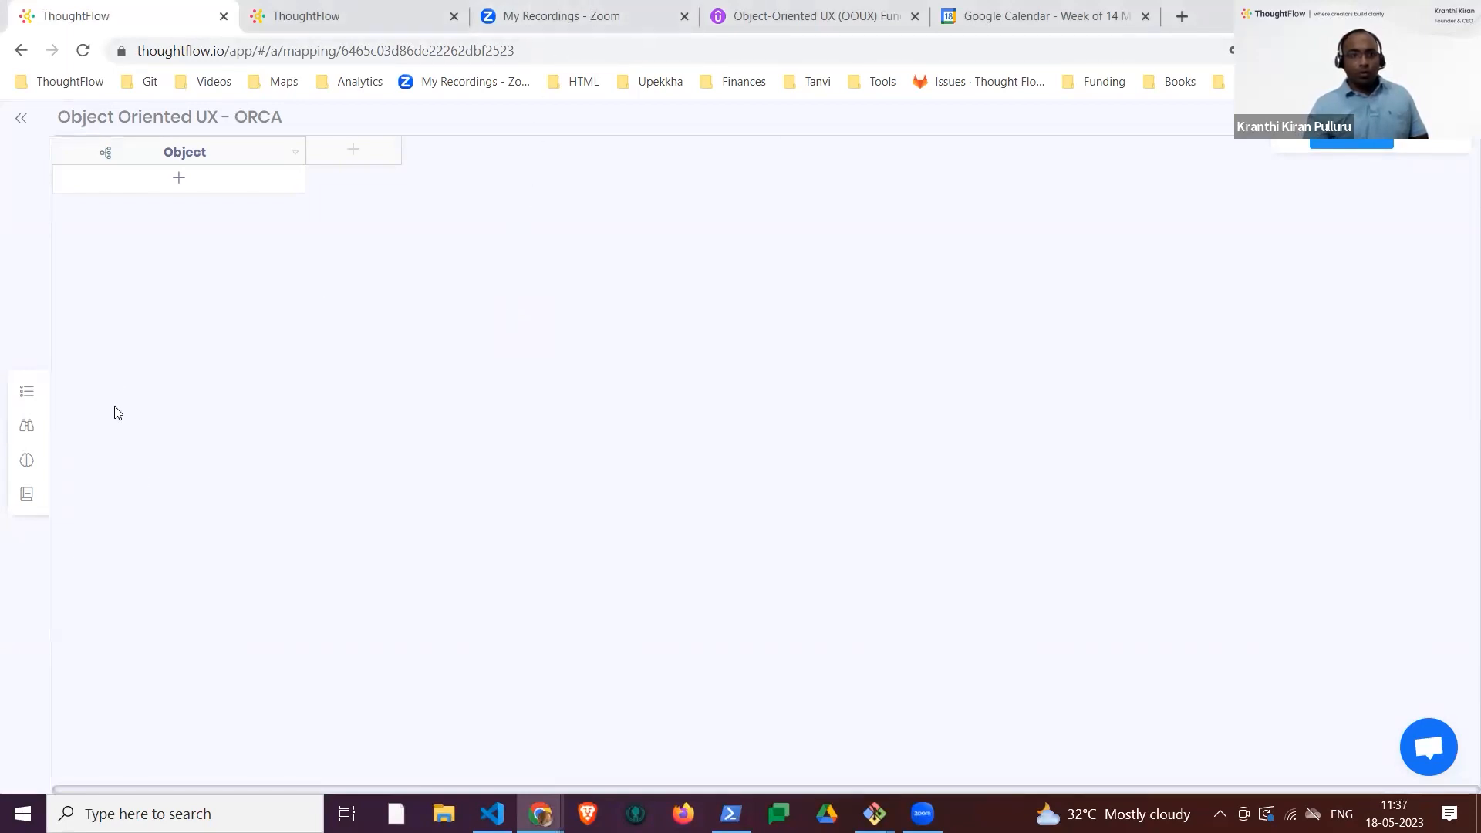
Step: Switch the Object concept from the sheet view to a tree view
{"action": "left_click", "coordinate": [28, 429]}
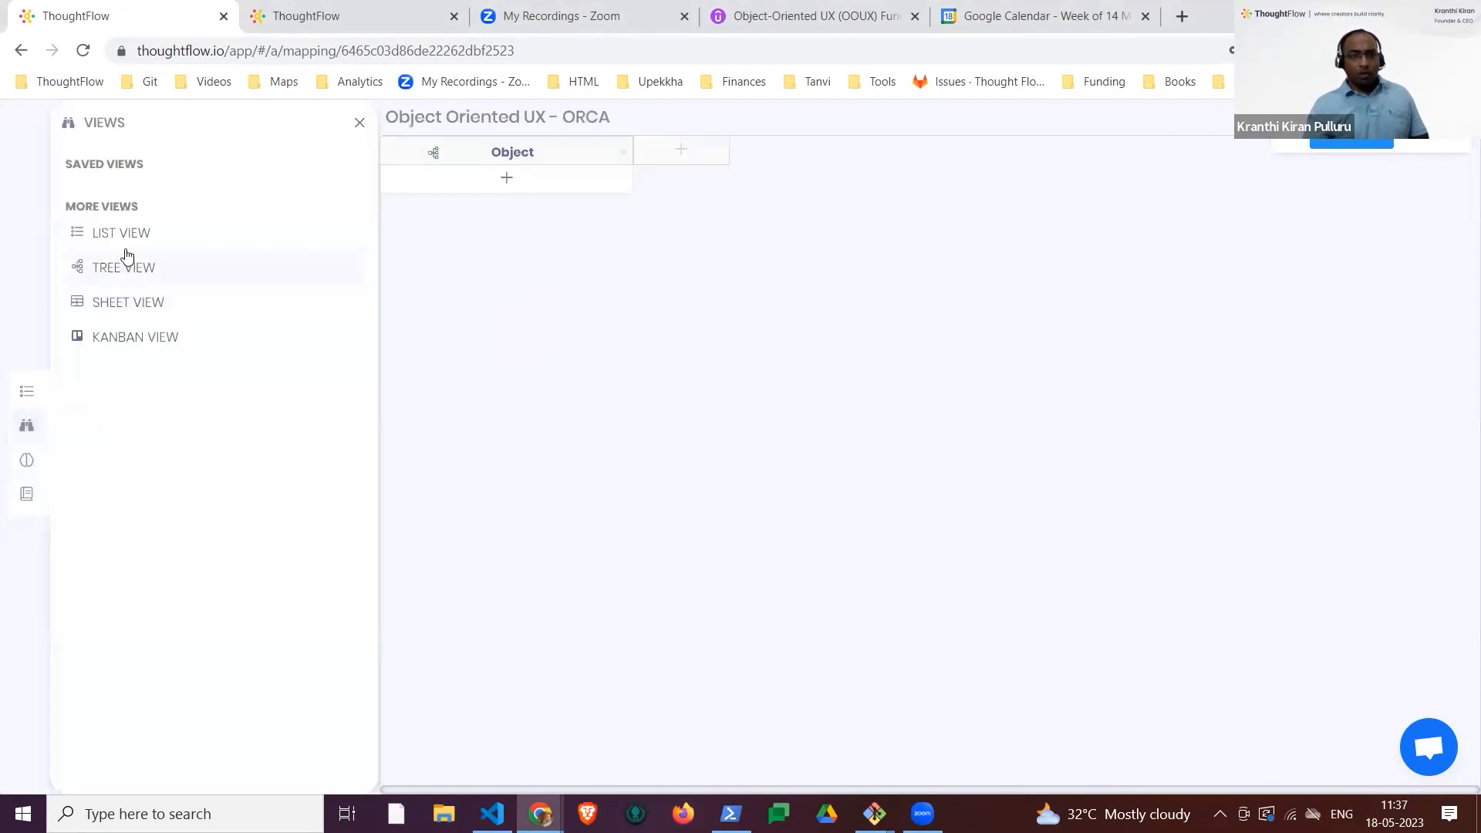
{"action": "left_click", "coordinate": [127, 280]}
{"action": "left_click", "coordinate": [131, 302]}
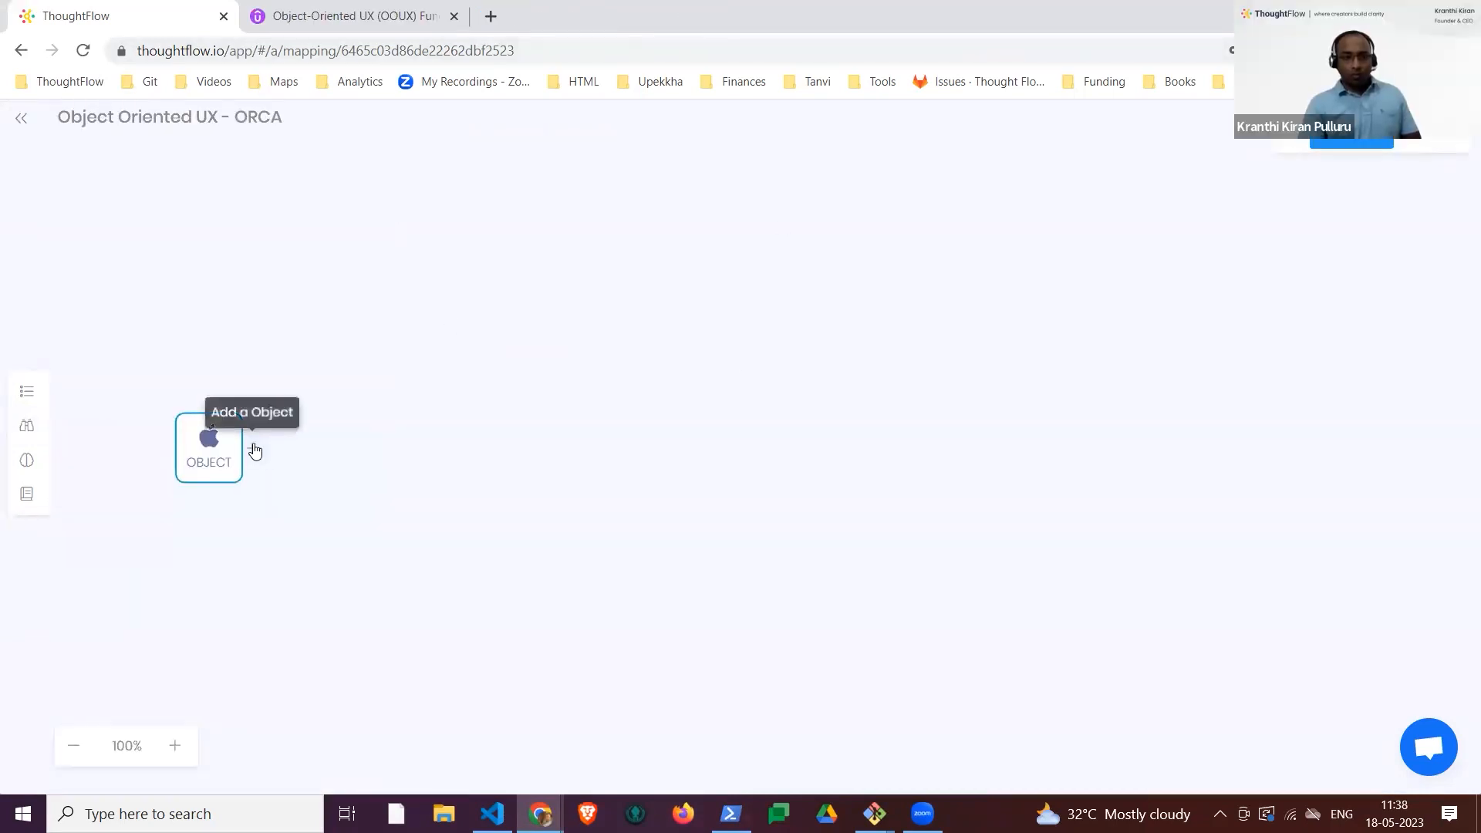
Step: Add a new object named Membership Level under the Object node in the tree
{"action": "left_click", "coordinate": [253, 449]}
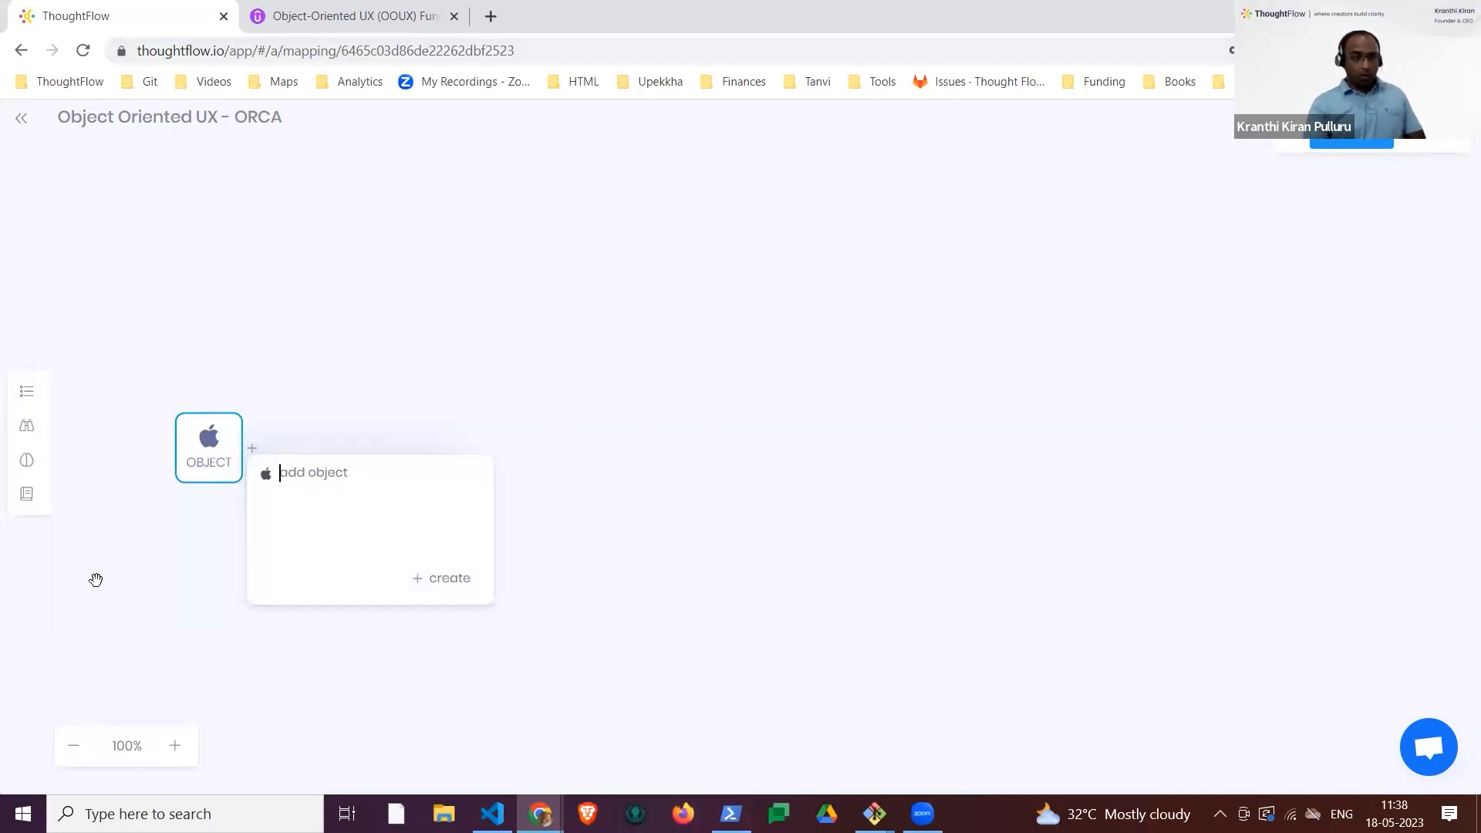
{"action": "type", "text": "Memne"}
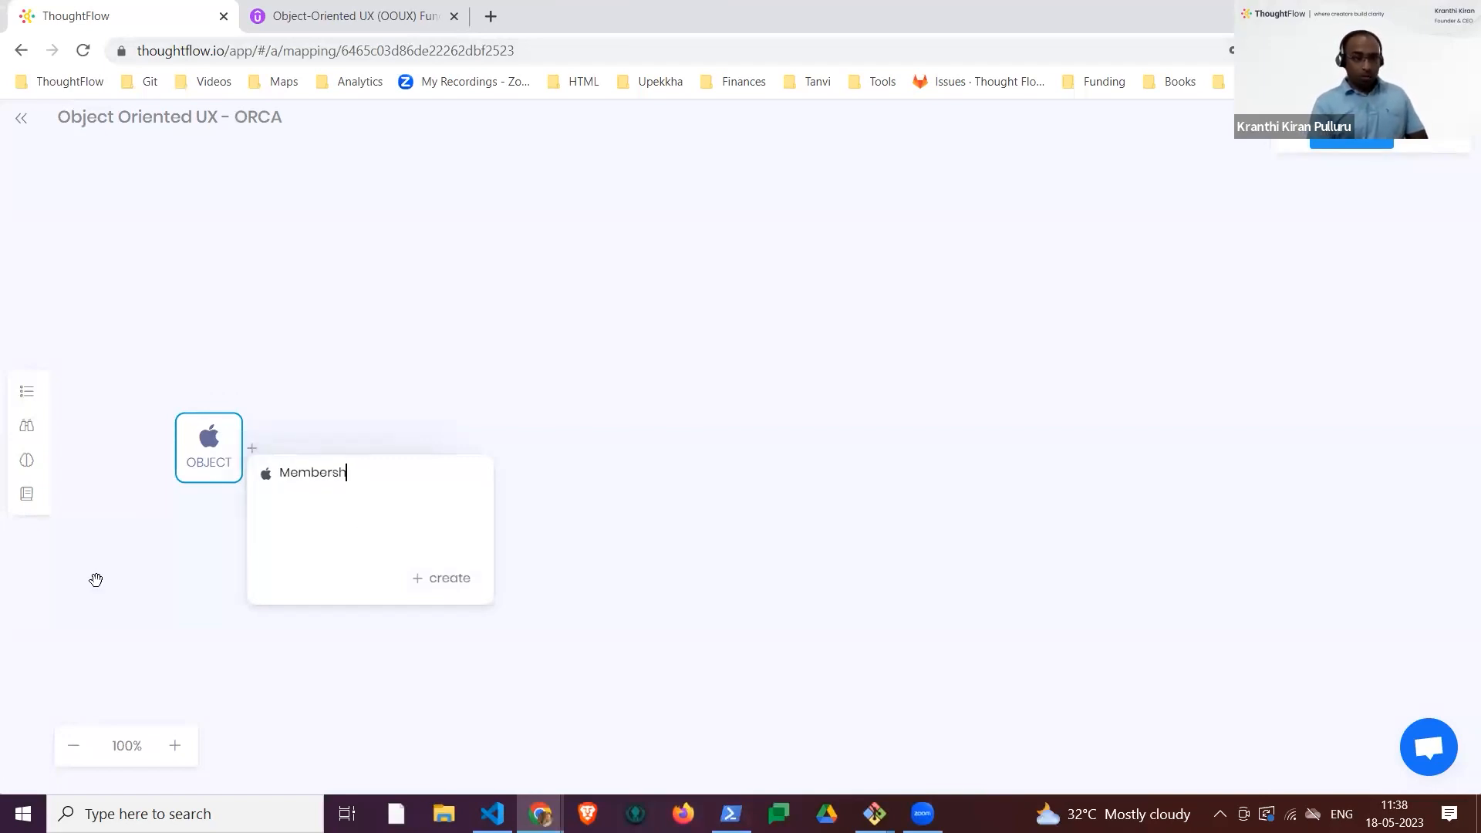
{"action": "left_click", "coordinate": [455, 577]}
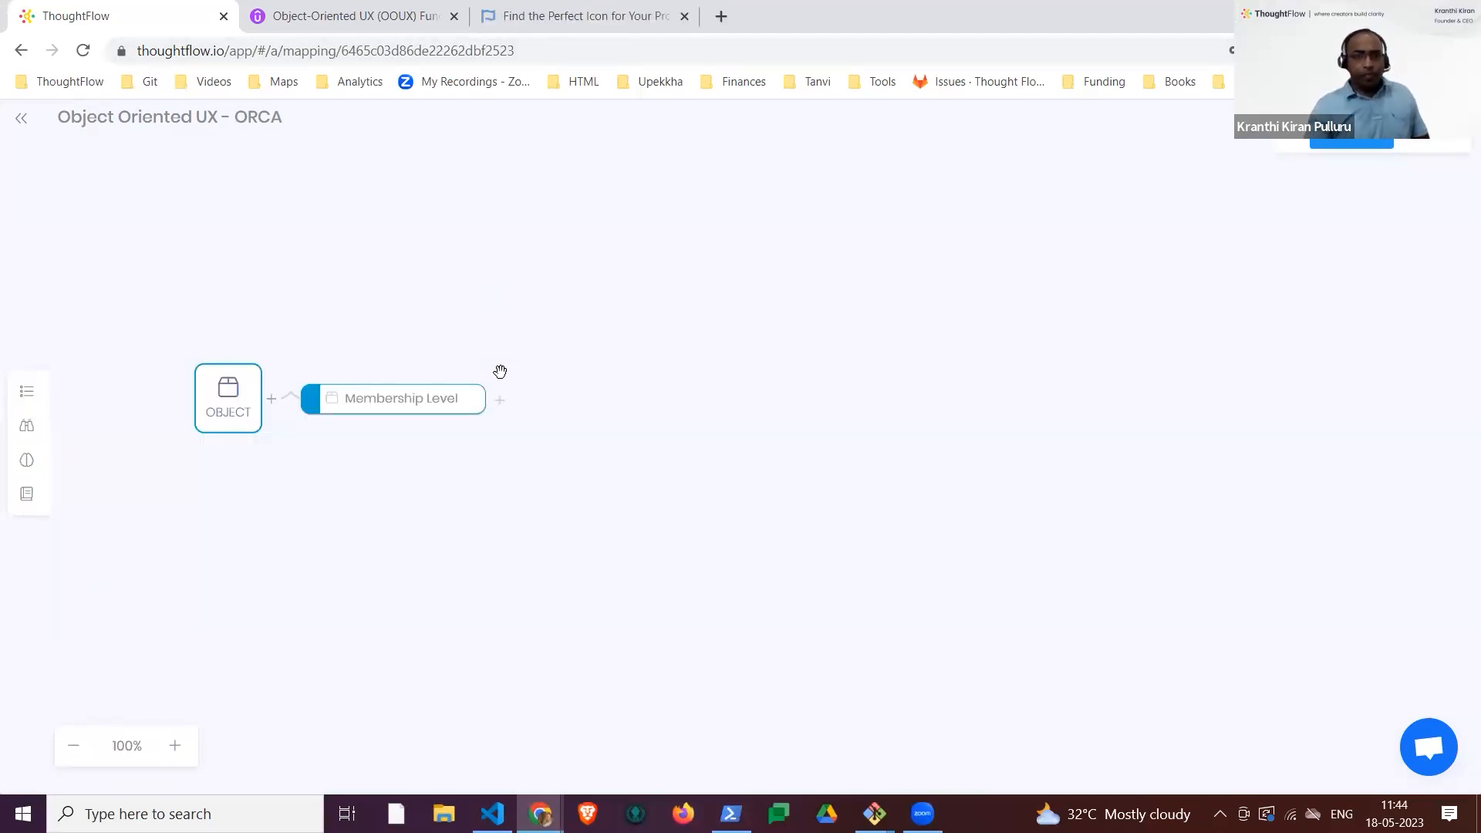
Step: Expand the Membership Level node and add an attribute named Membership Title to it
{"action": "left_click", "coordinate": [499, 401]}
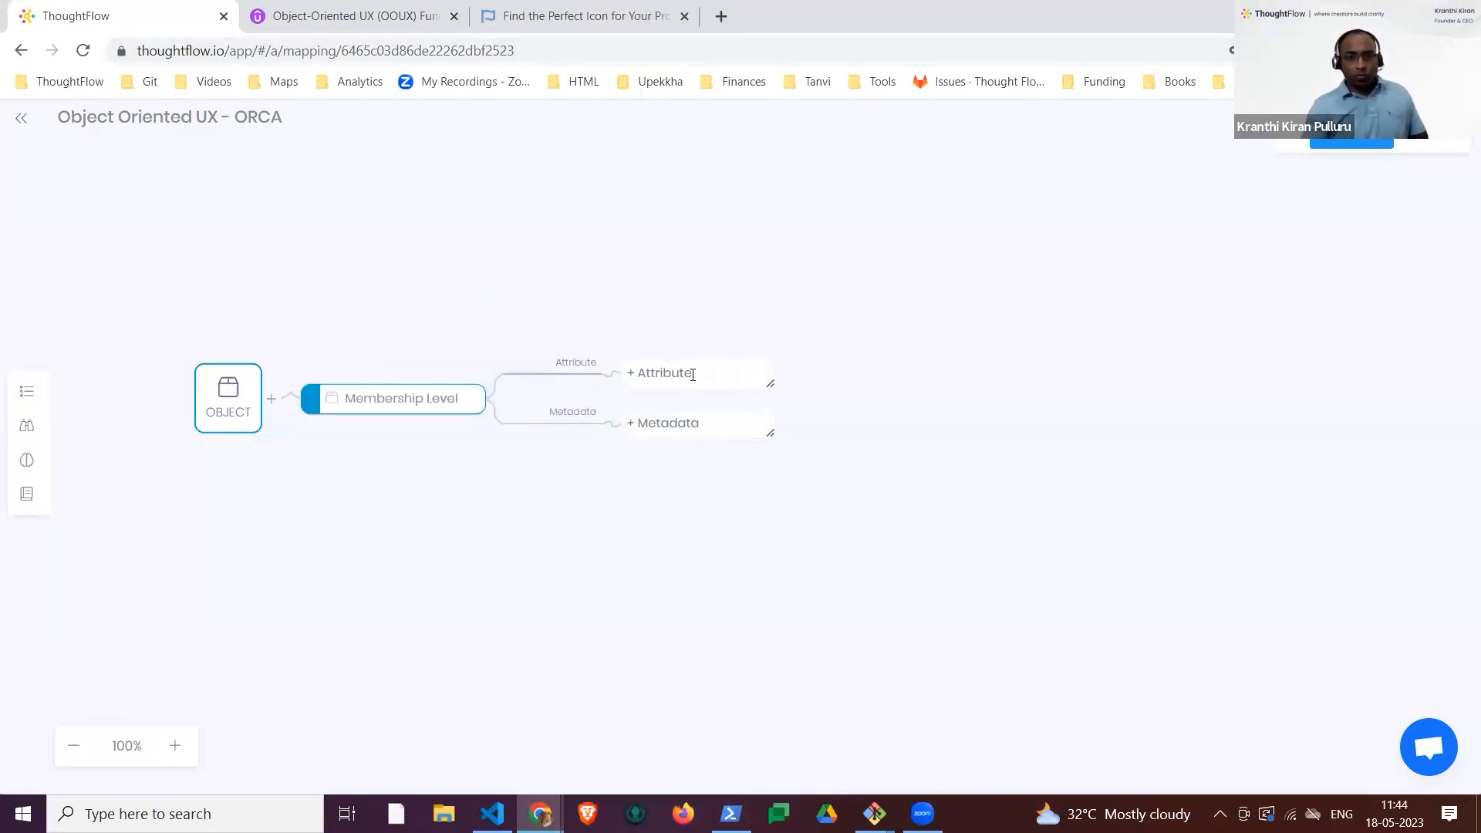
{"action": "left_click", "coordinate": [692, 377]}
{"action": "type", "text": "T"}
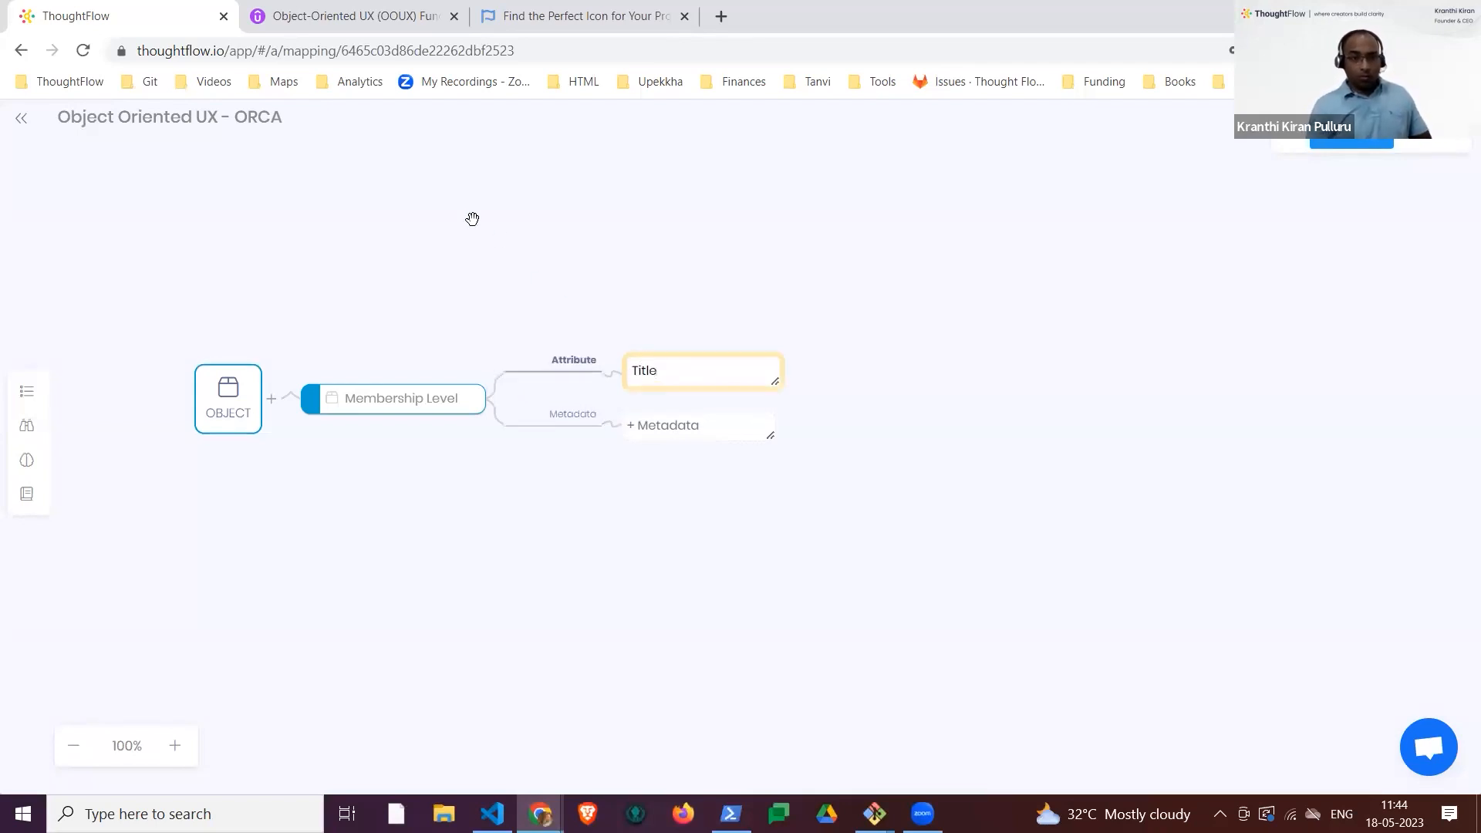
{"action": "key", "text": "BackSpace"}
{"action": "type", "text": "Membership"}
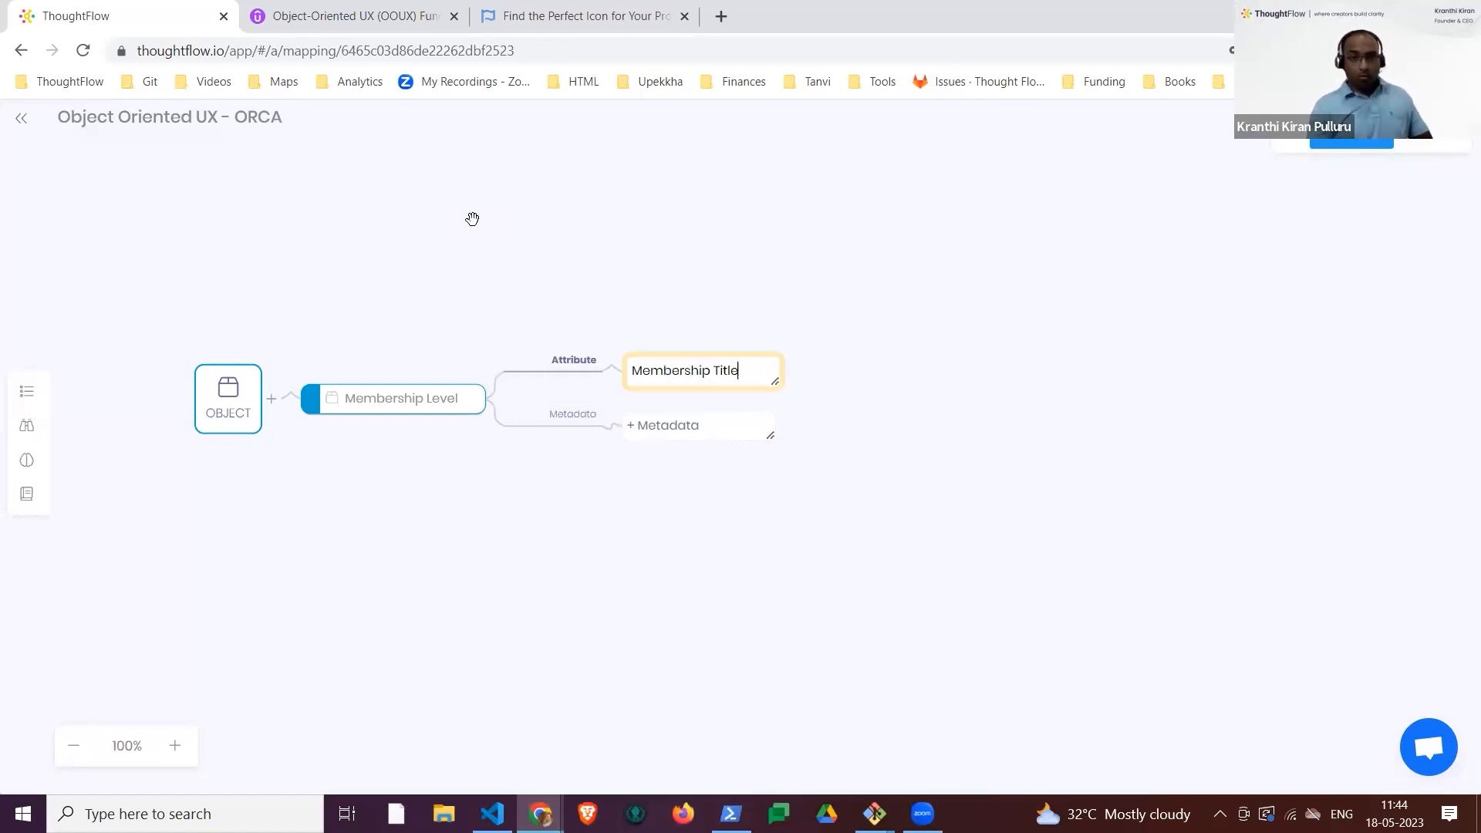
{"action": "key", "text": "Return"}
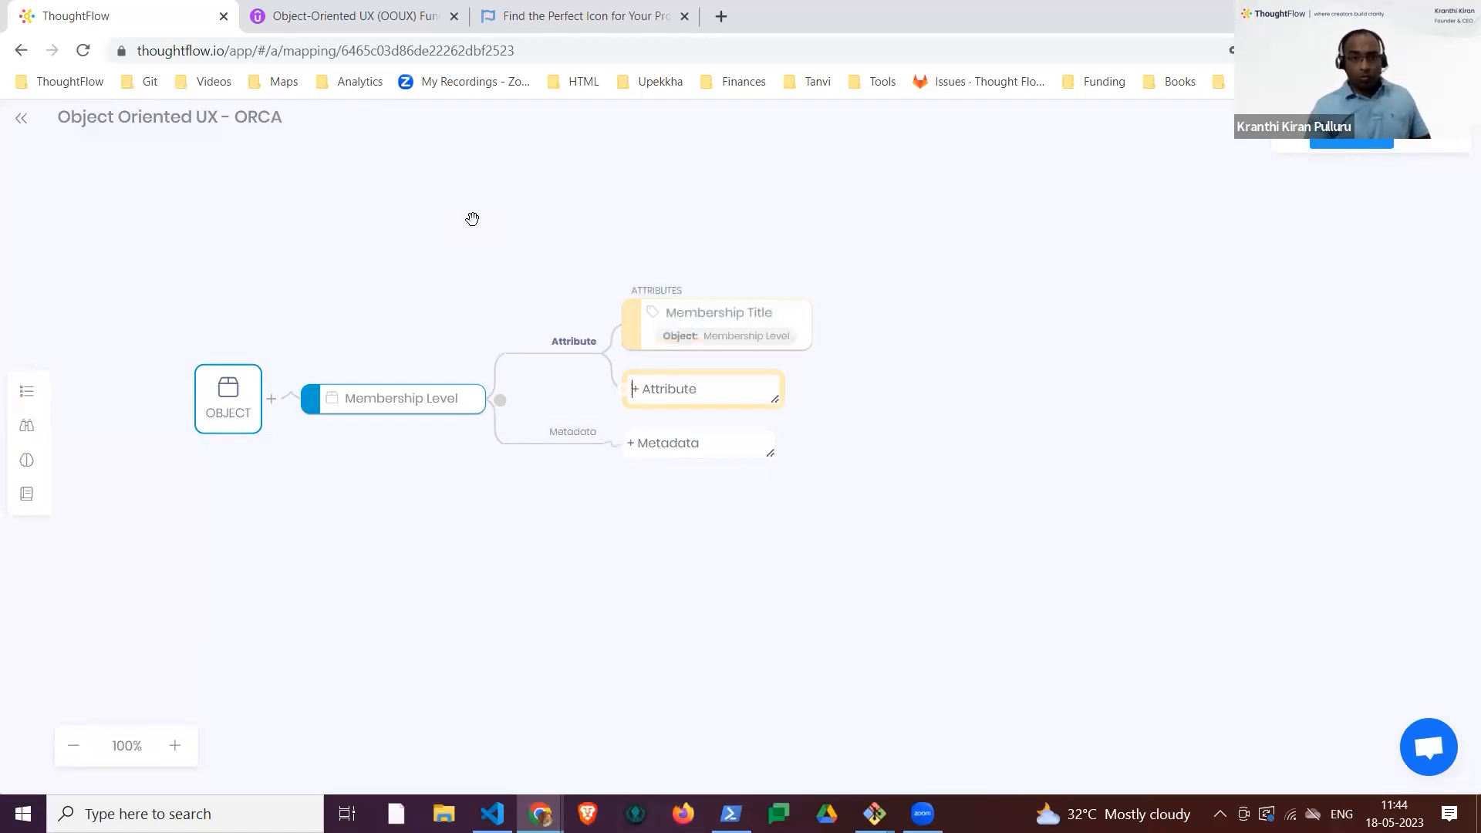
{"action": "left_click", "coordinate": [652, 445]}
{"action": "left_click", "coordinate": [661, 421]}
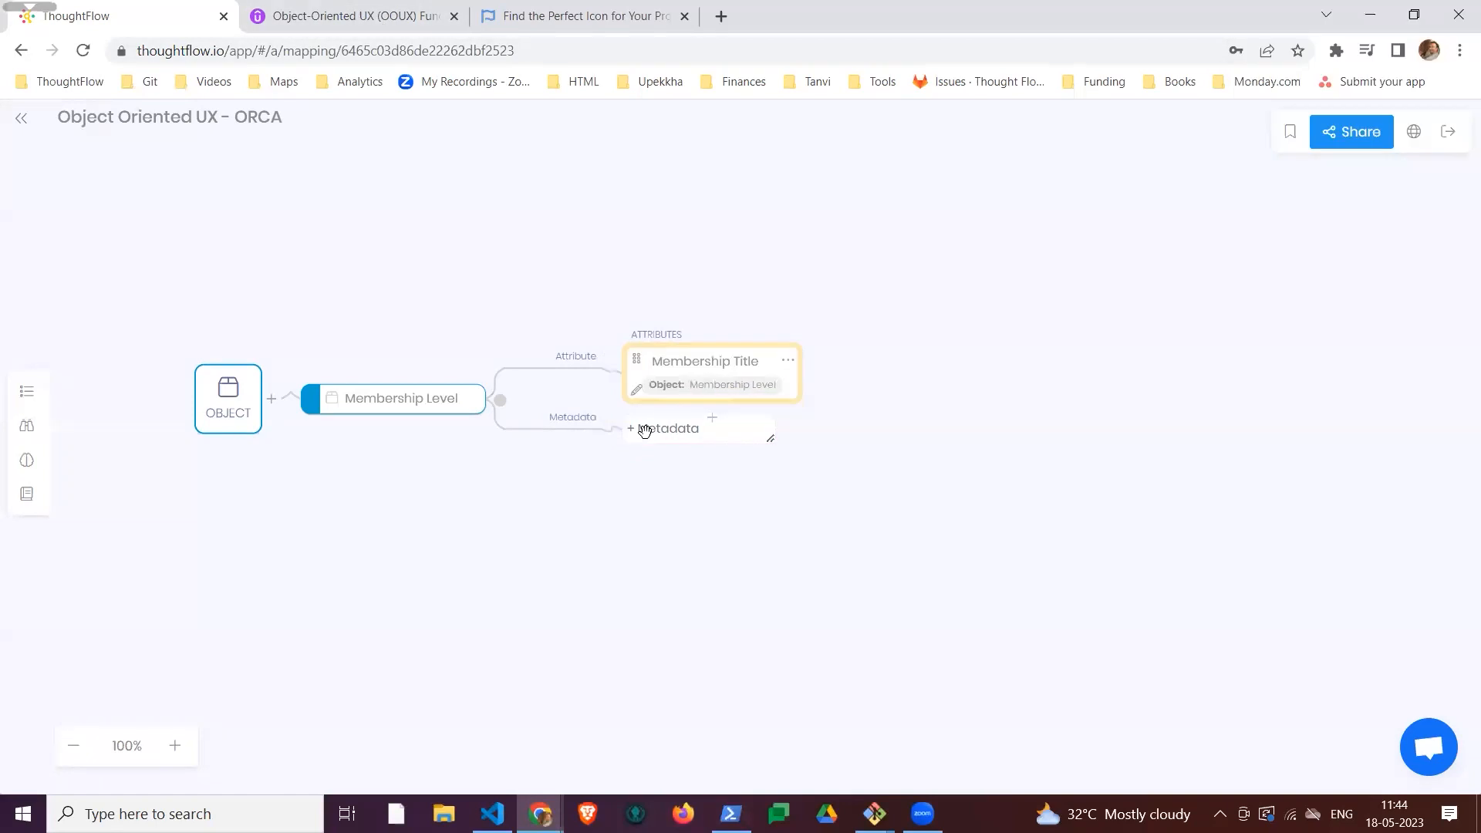
Step: Add the metadata items Amount Tax Deductible and Price to Membership Level
{"action": "left_click", "coordinate": [679, 433]}
{"action": "type", "text": "Amount Tax Ded"}
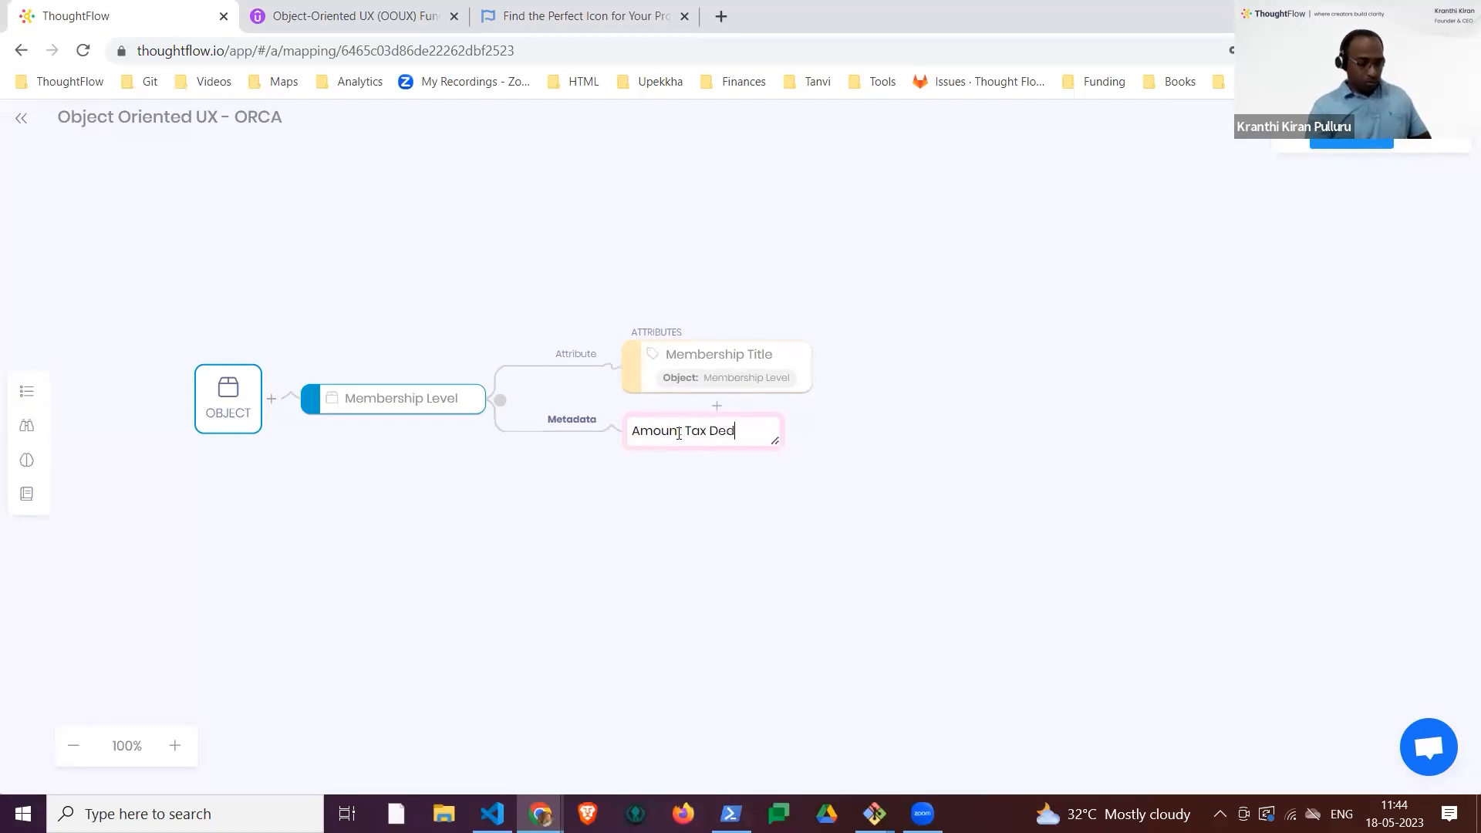
{"action": "type", "text": "uctible"}
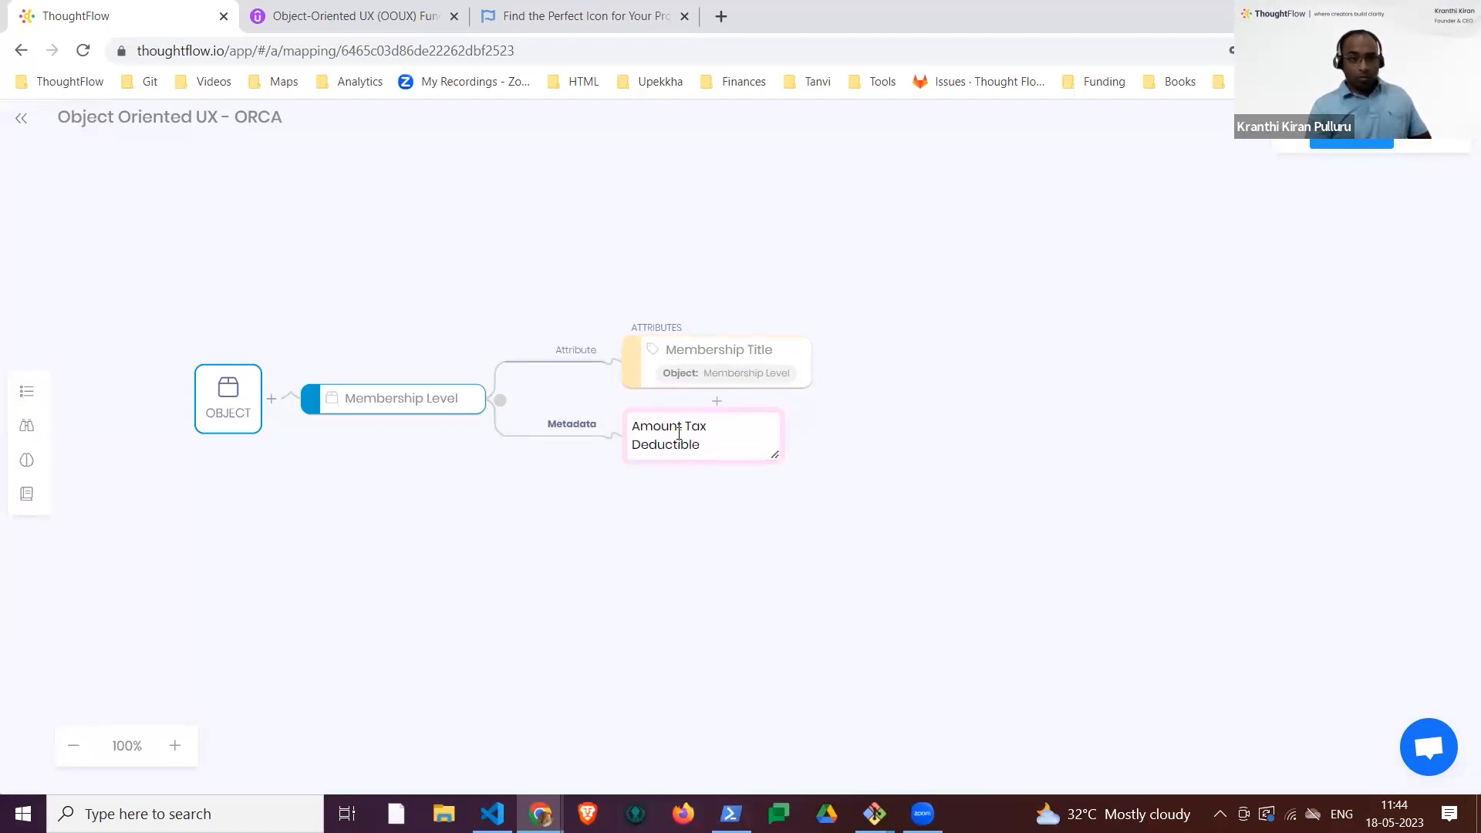
{"action": "key", "text": "Return"}
{"action": "type", "text": "Price"}
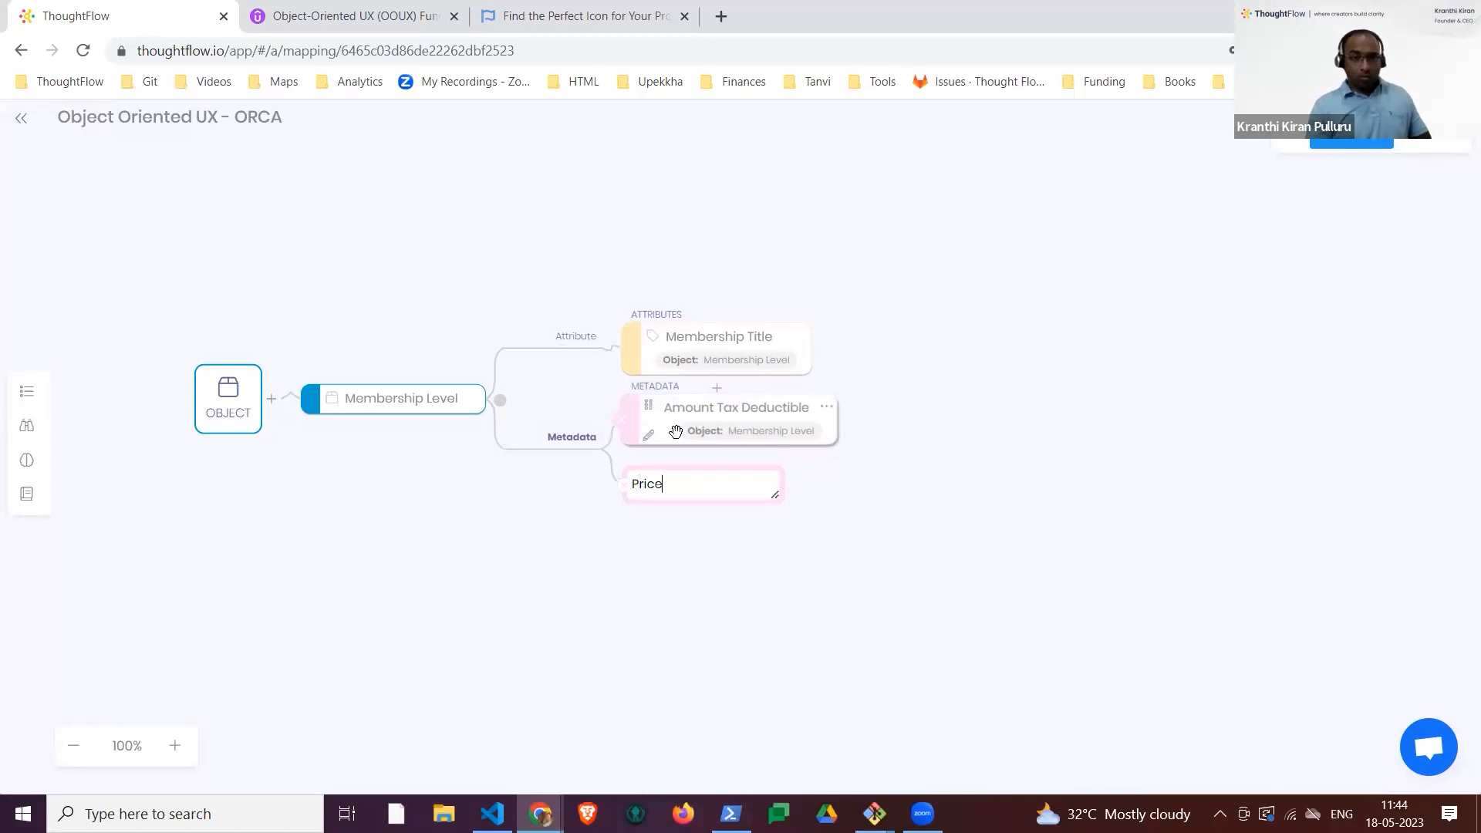
{"action": "key", "text": "Return"}
{"action": "left_click", "coordinate": [711, 653]}
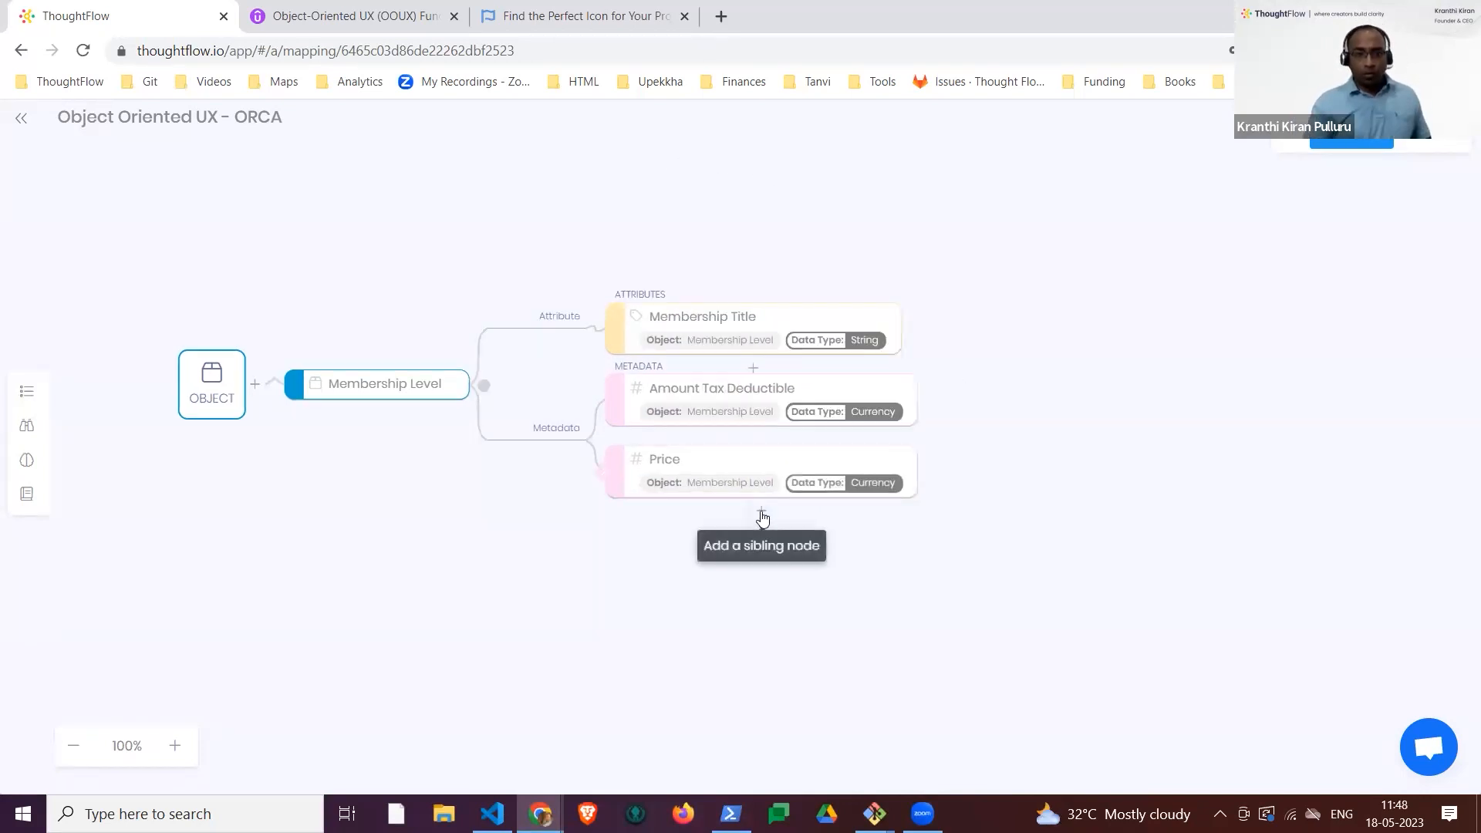
Step: Add the metadata items No. of Adults and Number of Children below Price
{"action": "left_click", "coordinate": [755, 512]}
{"action": "left_click", "coordinate": [695, 530]}
{"action": "type", "text": "No. of Adults"}
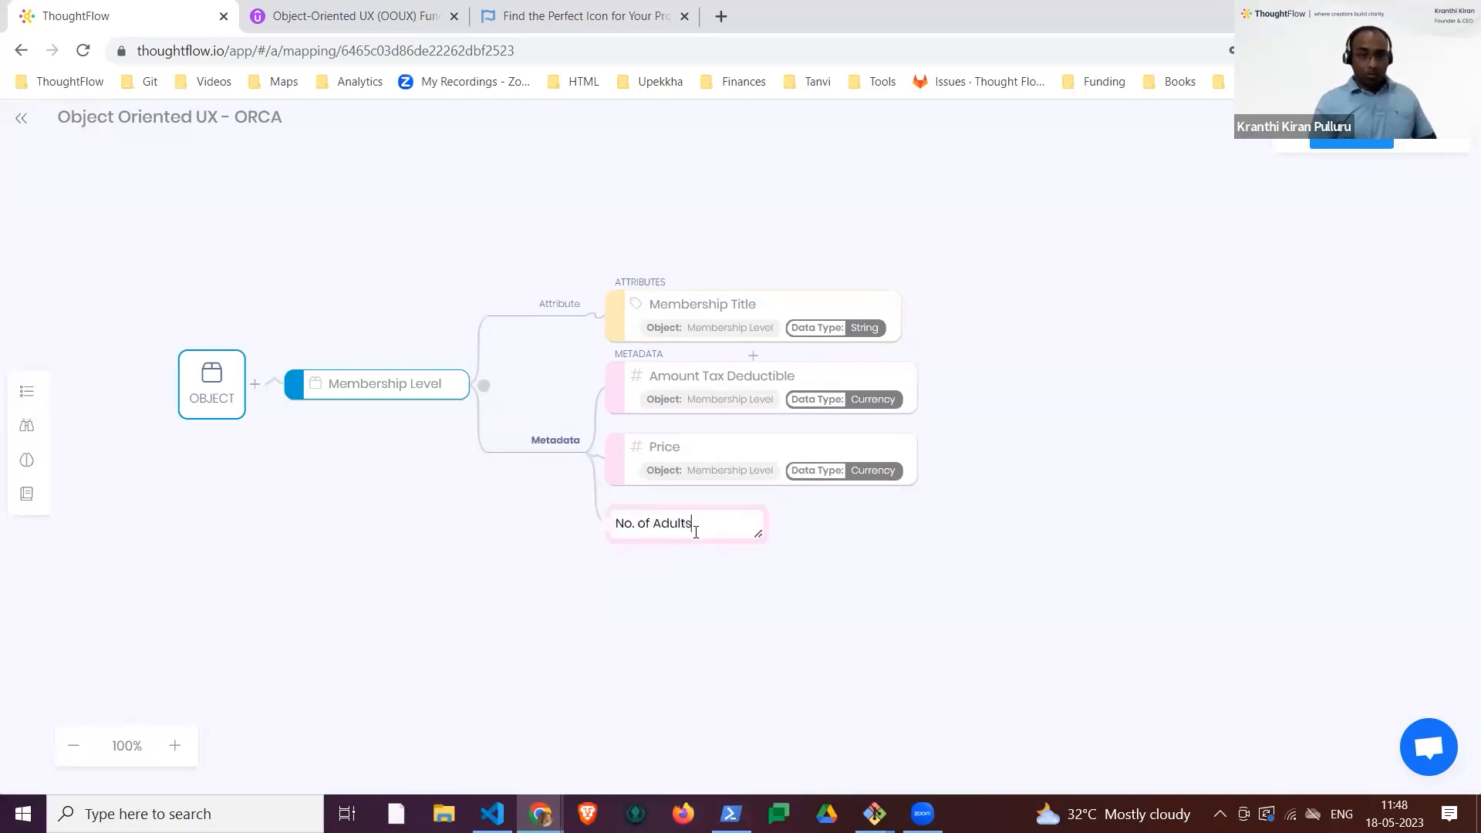
{"action": "key", "text": "Return"}
{"action": "type", "text": "Number of Children"}
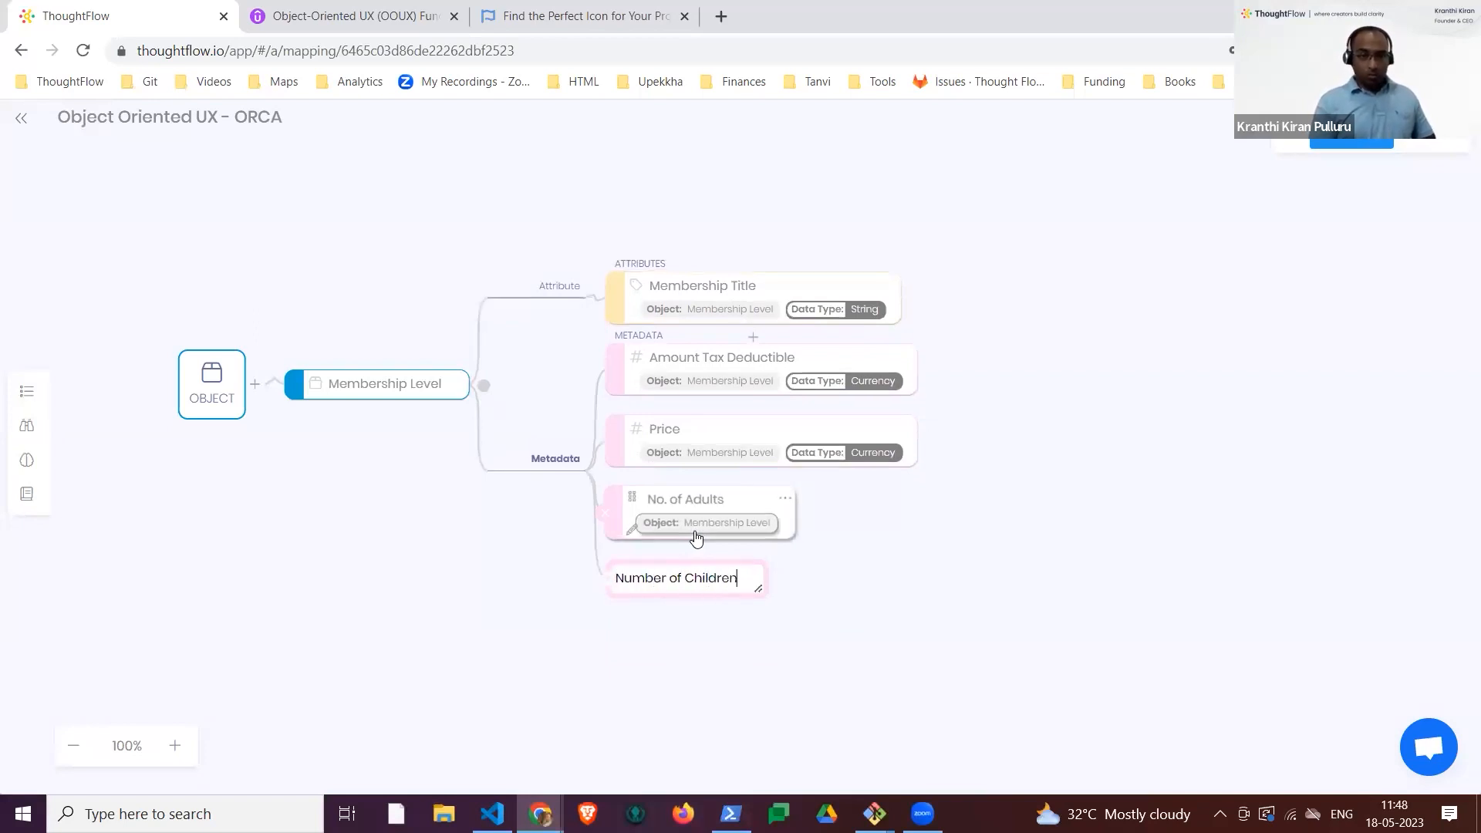
{"action": "key", "text": "Return"}
{"action": "left_click", "coordinate": [958, 554]}
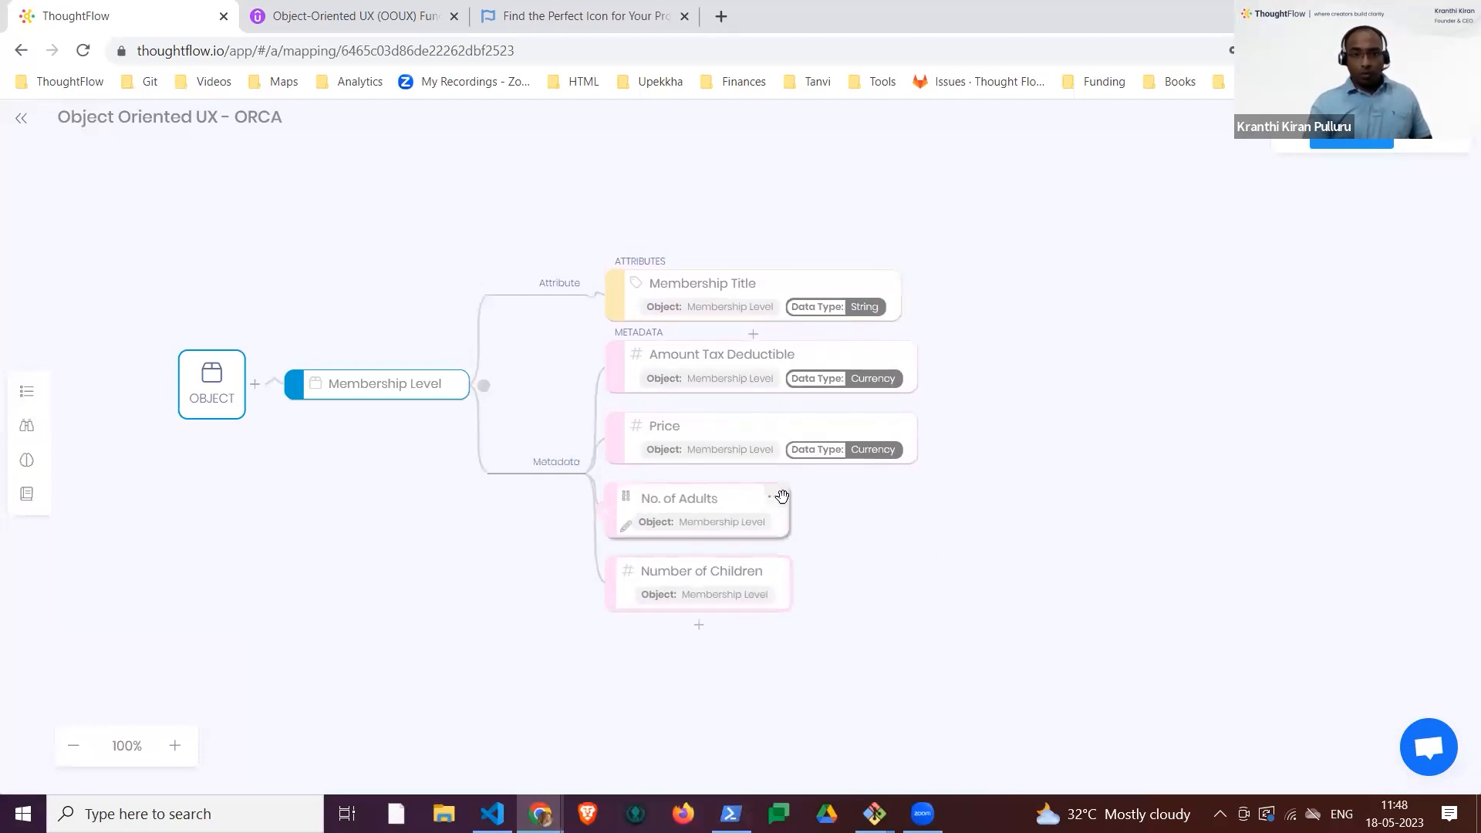
Step: Create a new data type option named Integer and assign it to the No. of Adults metadata
{"action": "left_click", "coordinate": [770, 498]}
{"action": "left_click", "coordinate": [849, 322]}
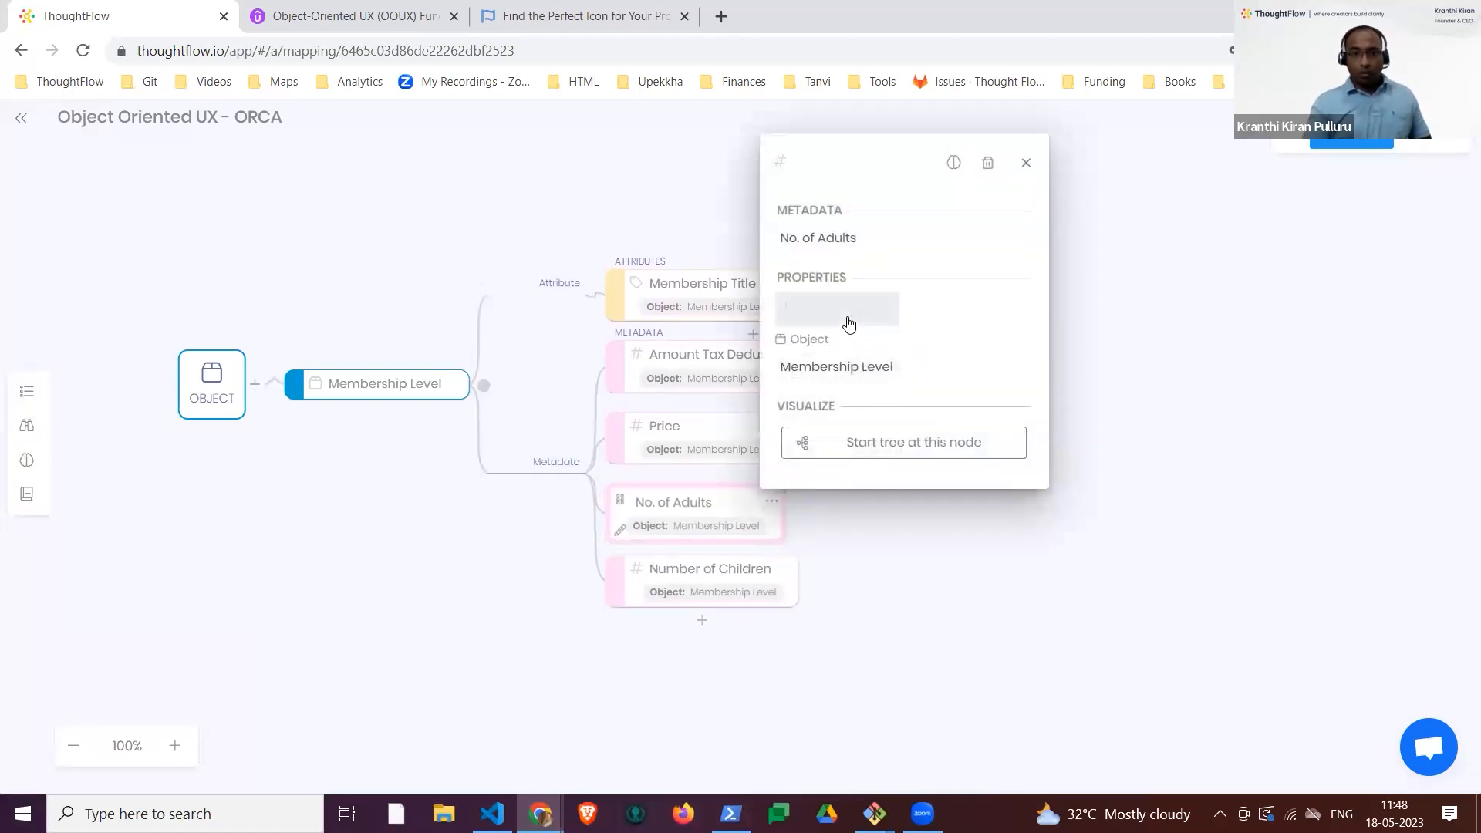
{"action": "left_click", "coordinate": [862, 324]}
{"action": "left_click", "coordinate": [859, 377]}
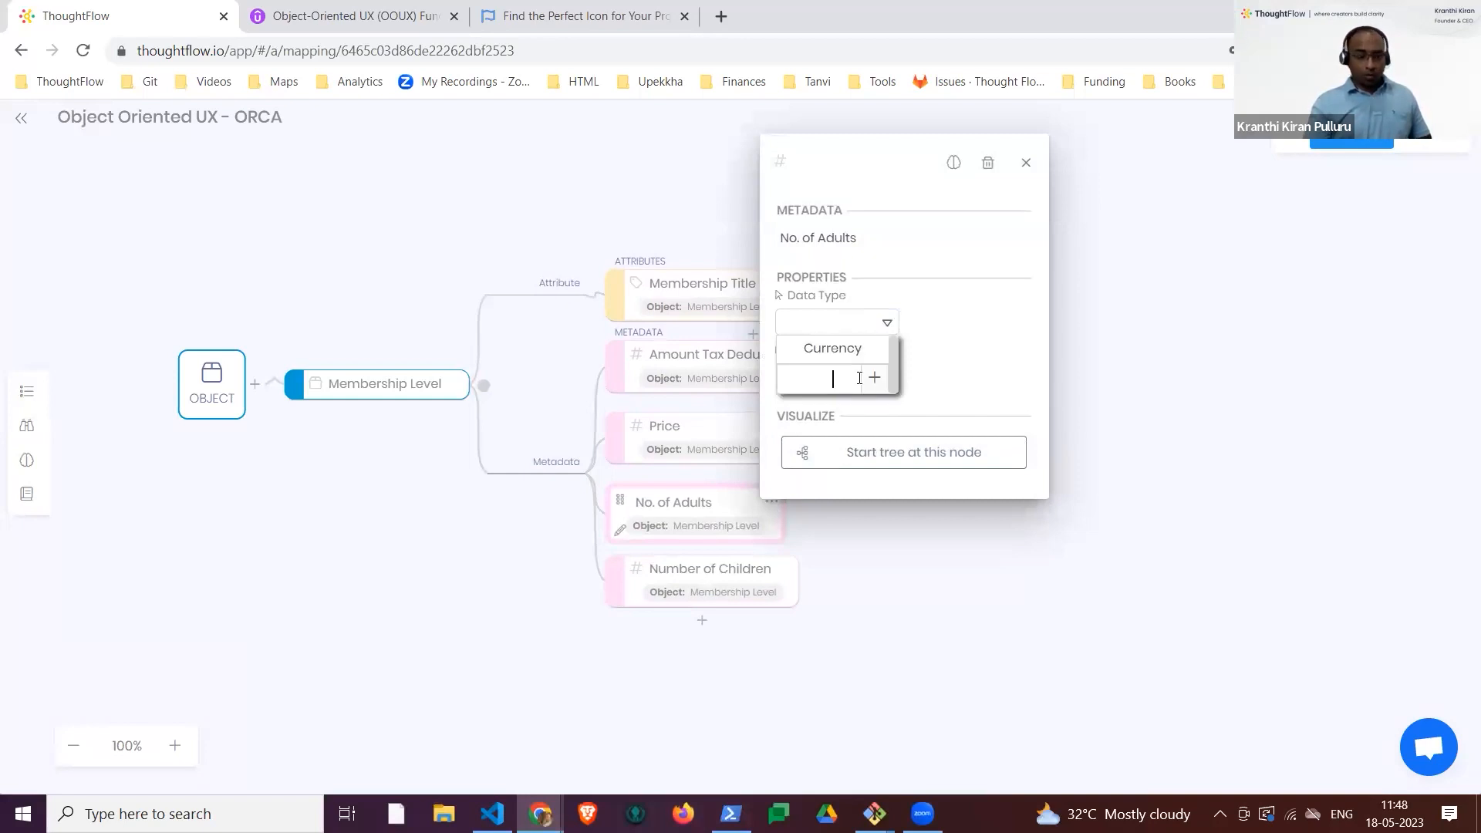
{"action": "type", "text": "Integer"}
{"action": "key", "text": "Return"}
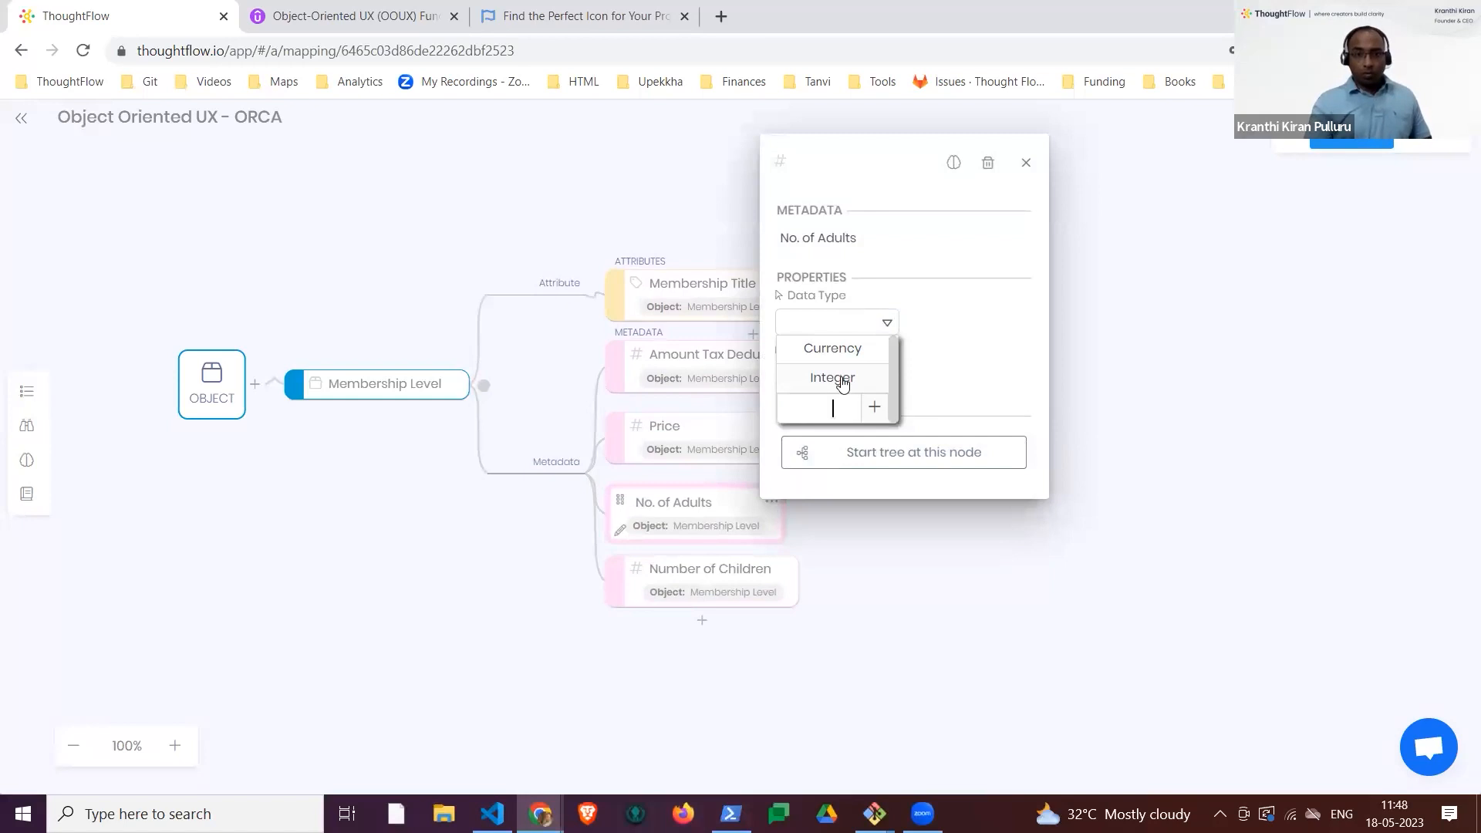
{"action": "left_click", "coordinate": [836, 378]}
{"action": "left_click", "coordinate": [940, 580]}
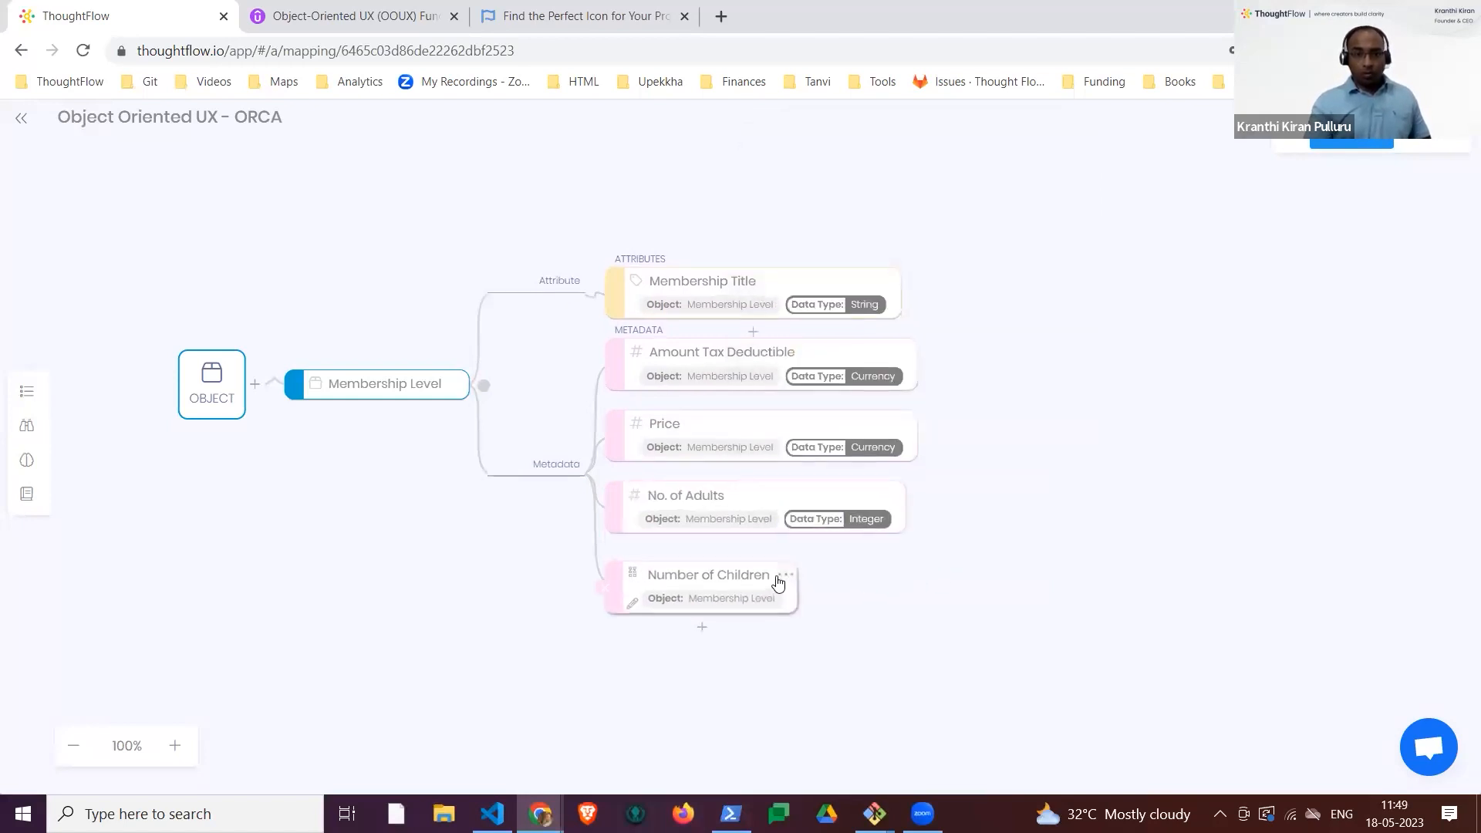
Step: Set the data type of the Number of Children metadata to Integer
{"action": "left_click", "coordinate": [779, 582]}
{"action": "left_click", "coordinate": [849, 395]}
{"action": "left_click", "coordinate": [856, 399]}
{"action": "left_click", "coordinate": [862, 458]}
{"action": "left_click", "coordinate": [432, 611]}
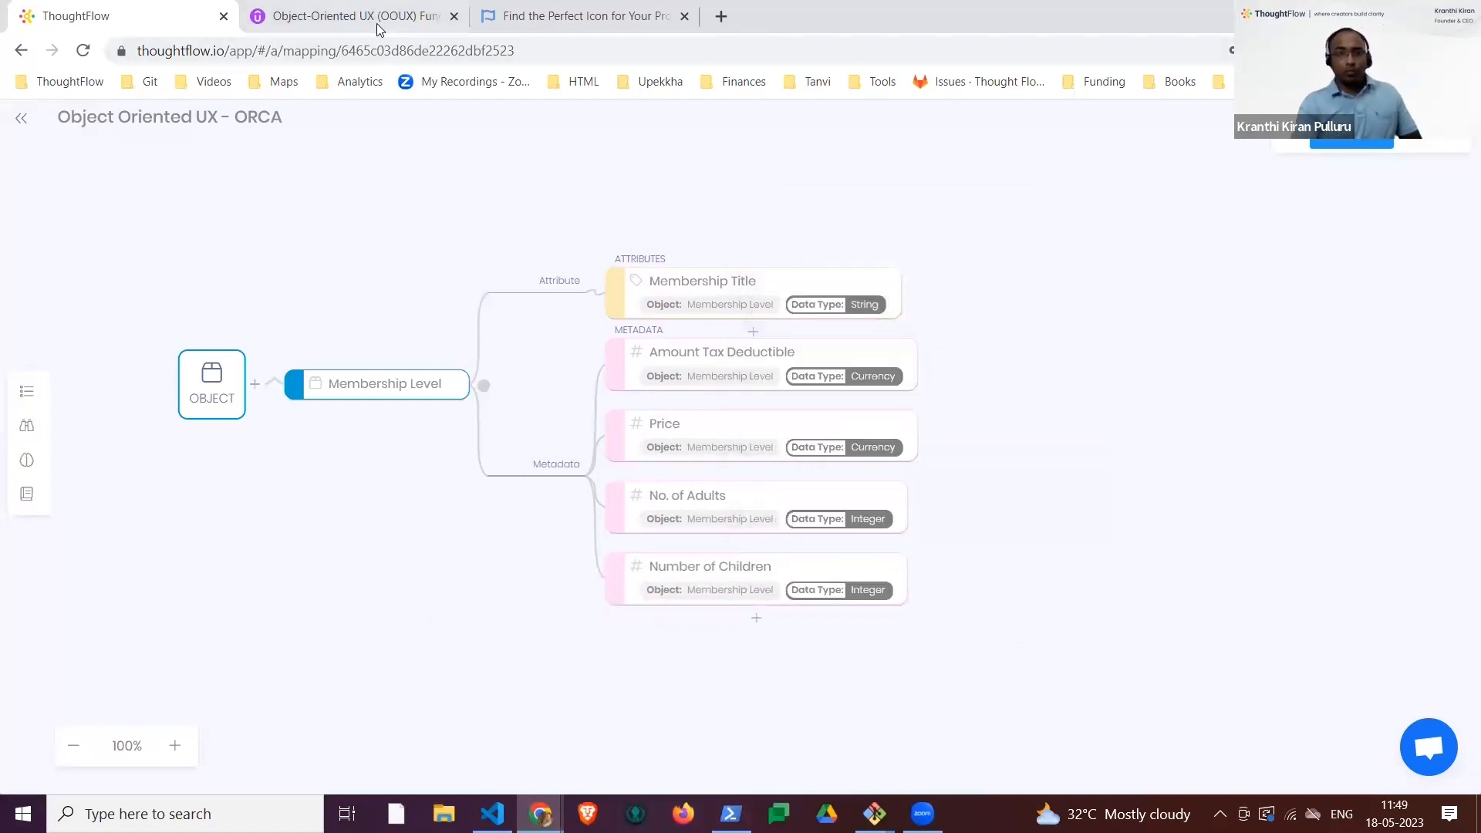
Step: Add a metadata item named Guest Tickets below Number of Children
{"action": "left_click", "coordinate": [755, 617]}
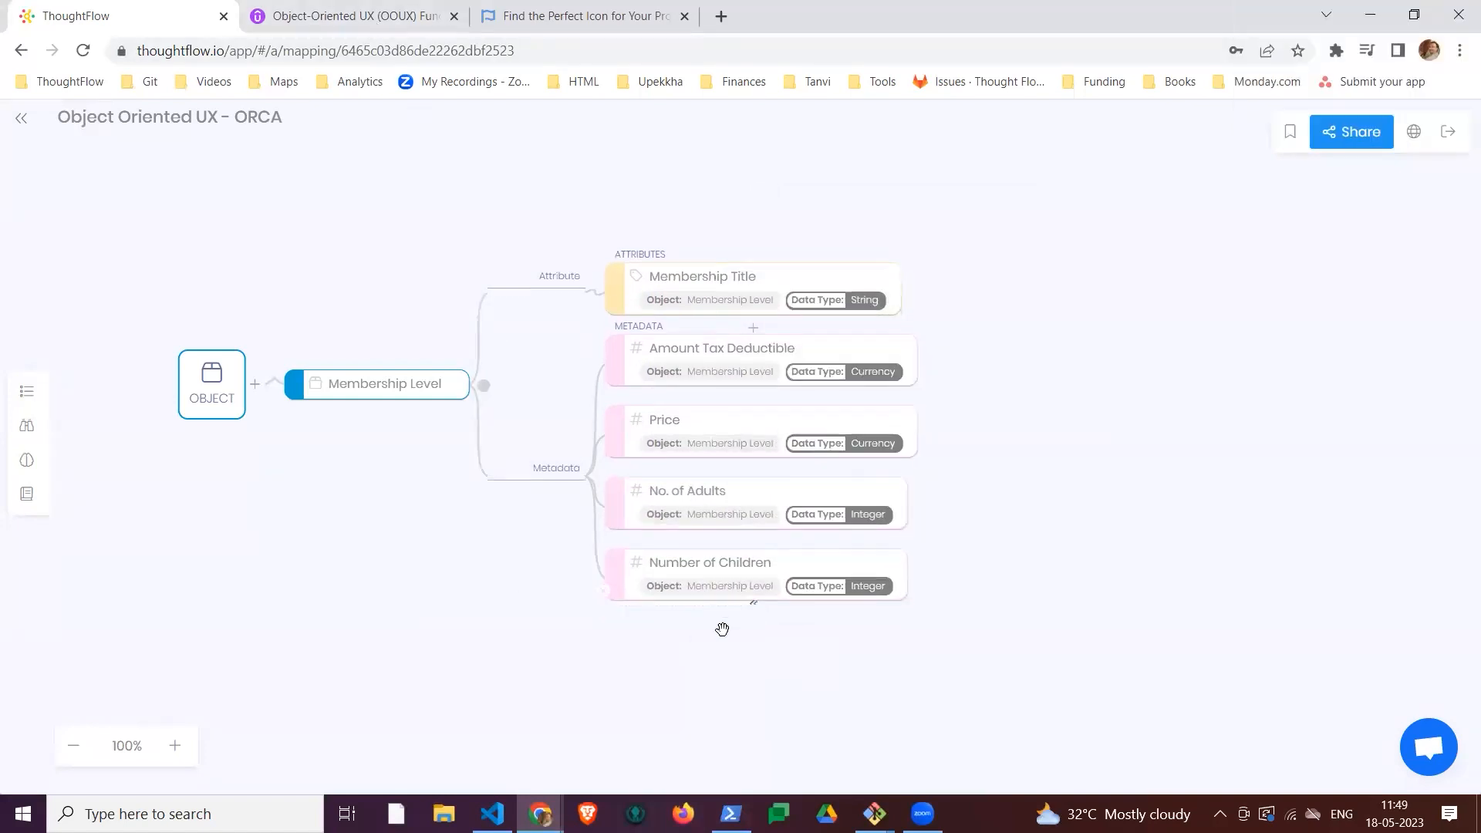
{"action": "type", "text": "Guest Tick"}
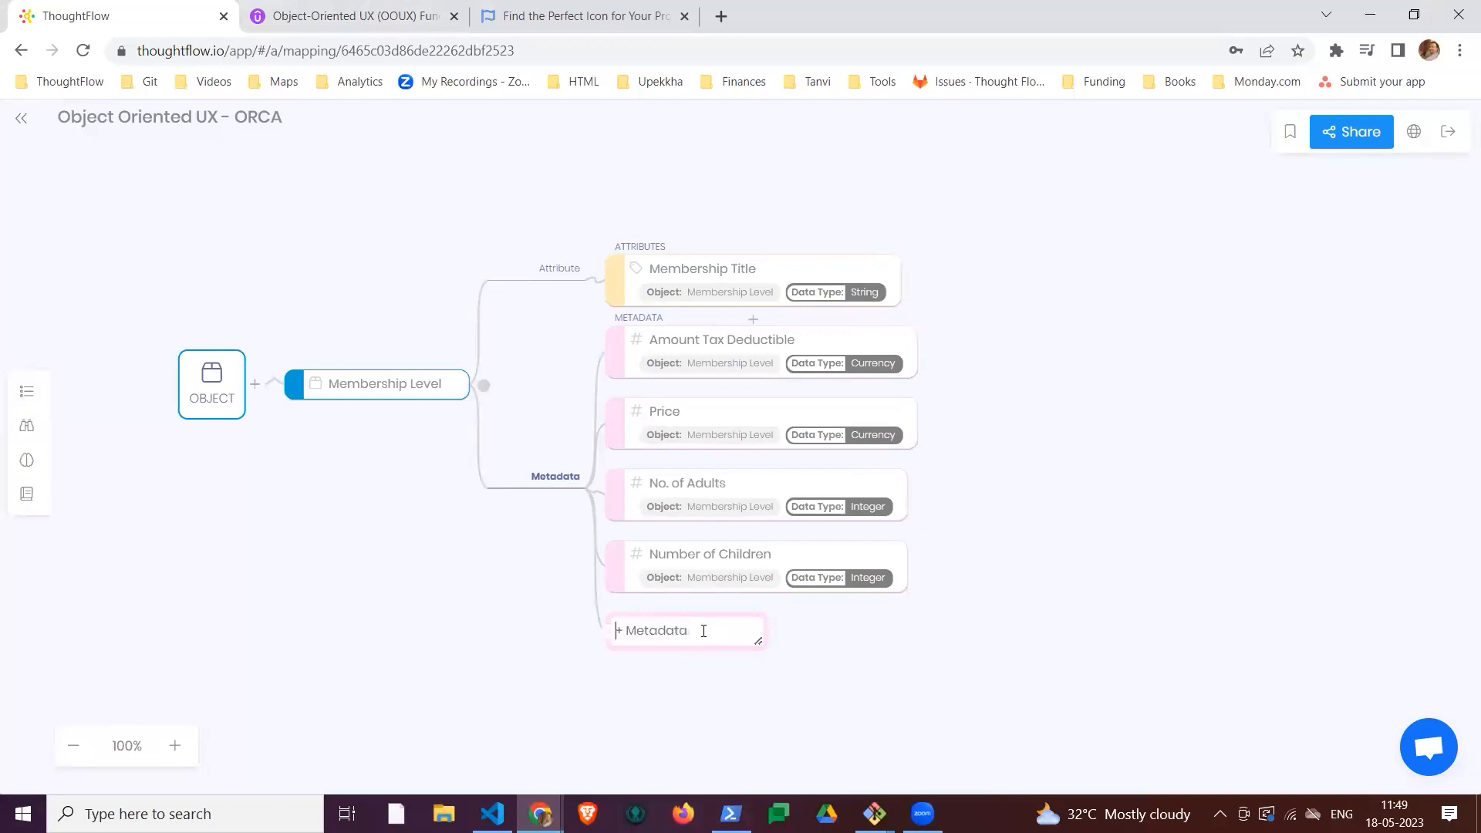
{"action": "type", "text": "ets"}
{"action": "key", "text": "Return"}
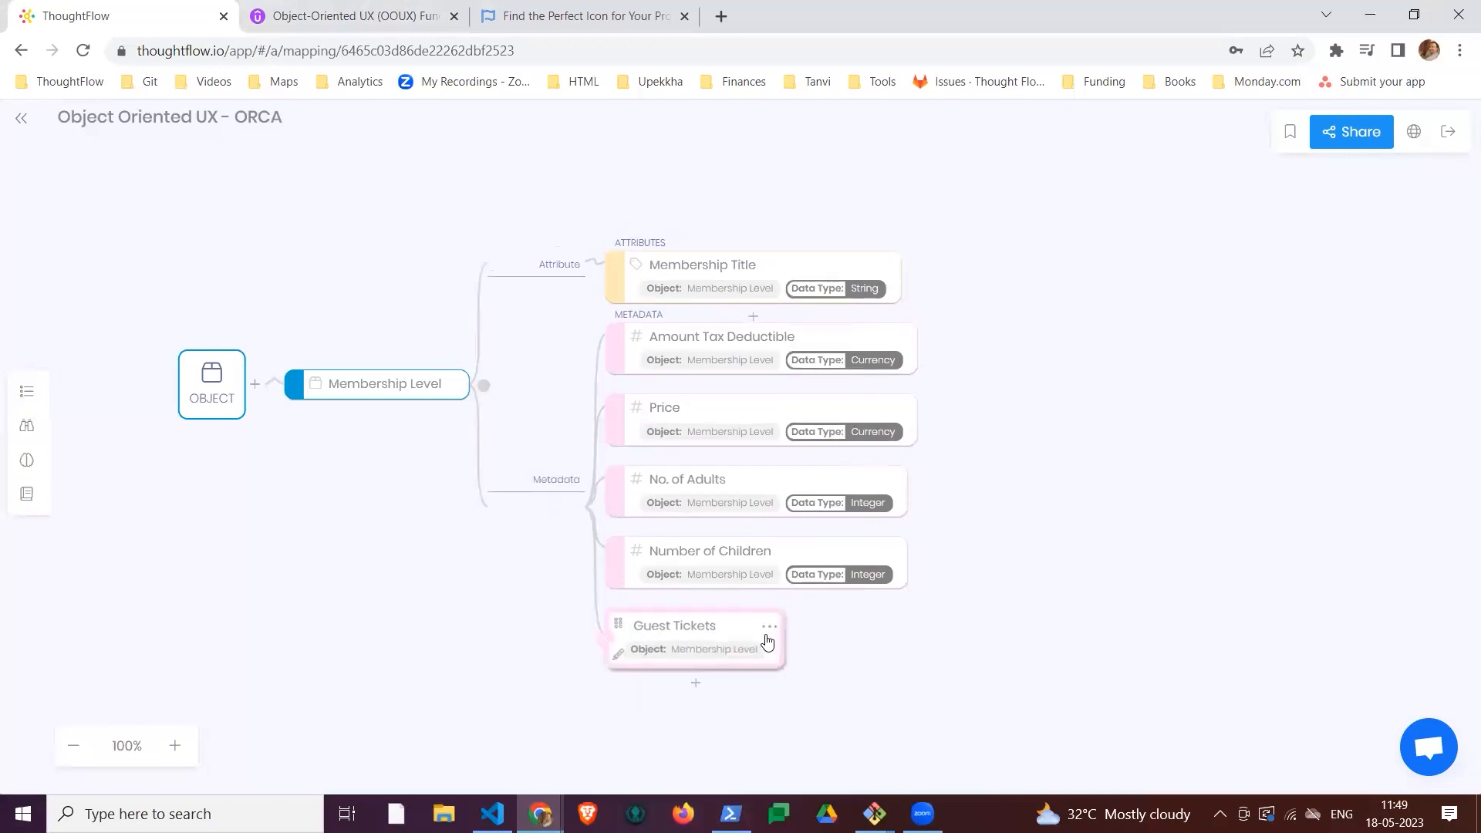
Step: Set the data type of the Guest Tickets metadata to Integer
{"action": "left_click", "coordinate": [769, 624]}
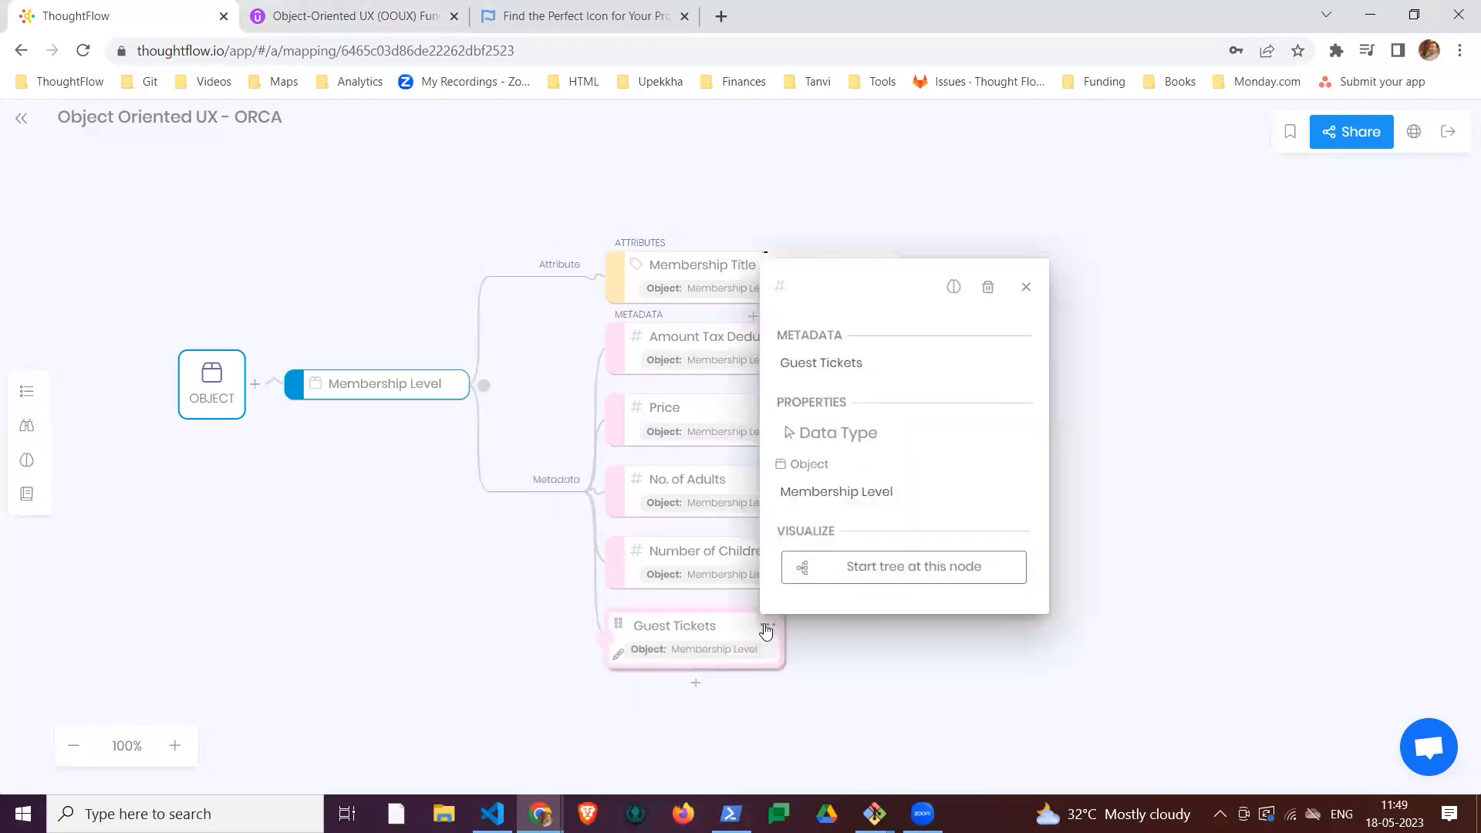
{"action": "left_click", "coordinate": [839, 448]}
{"action": "left_click", "coordinate": [878, 449]}
{"action": "left_click", "coordinate": [862, 506]}
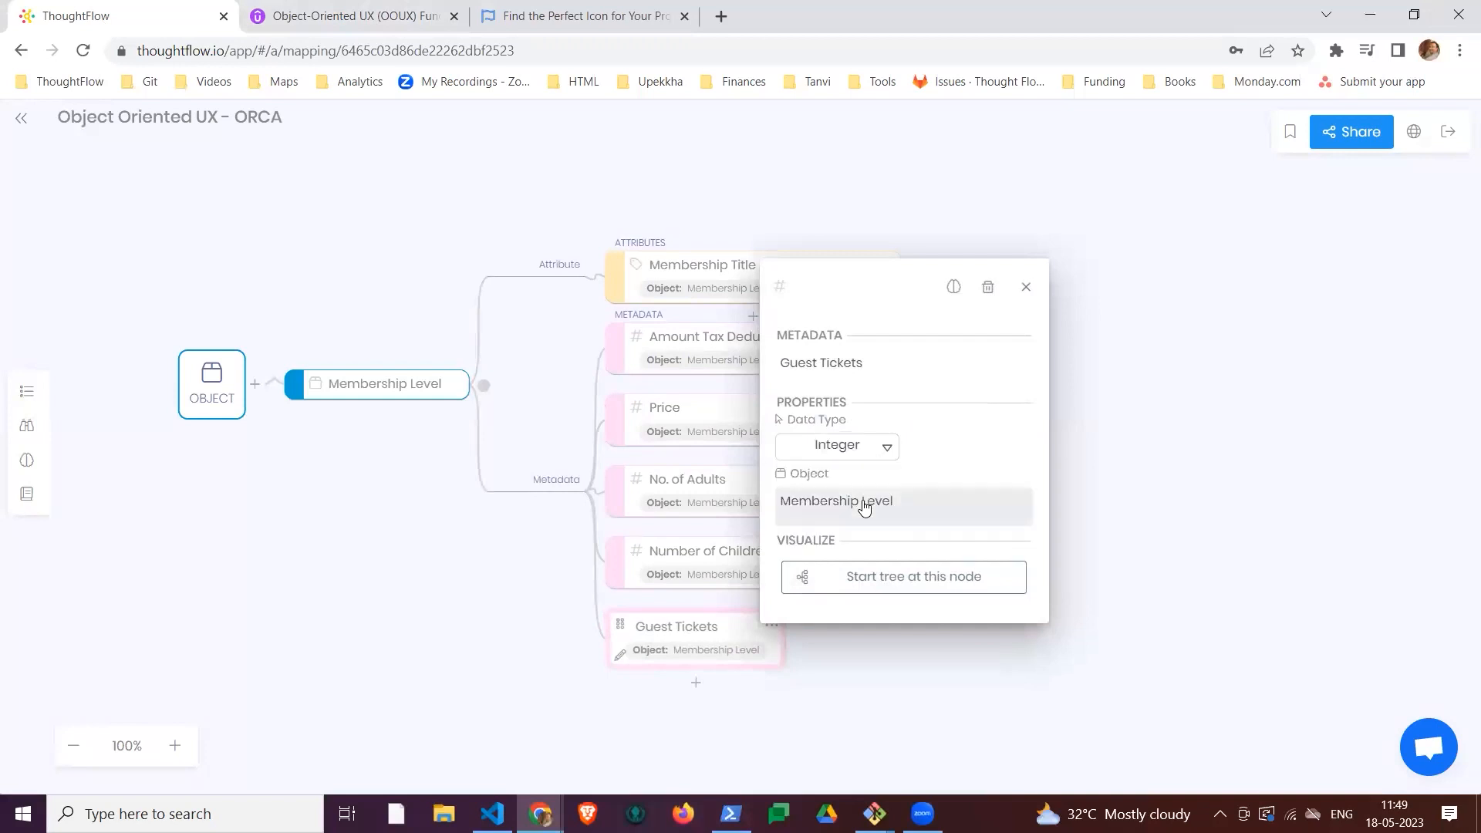
{"action": "left_click", "coordinate": [432, 611]}
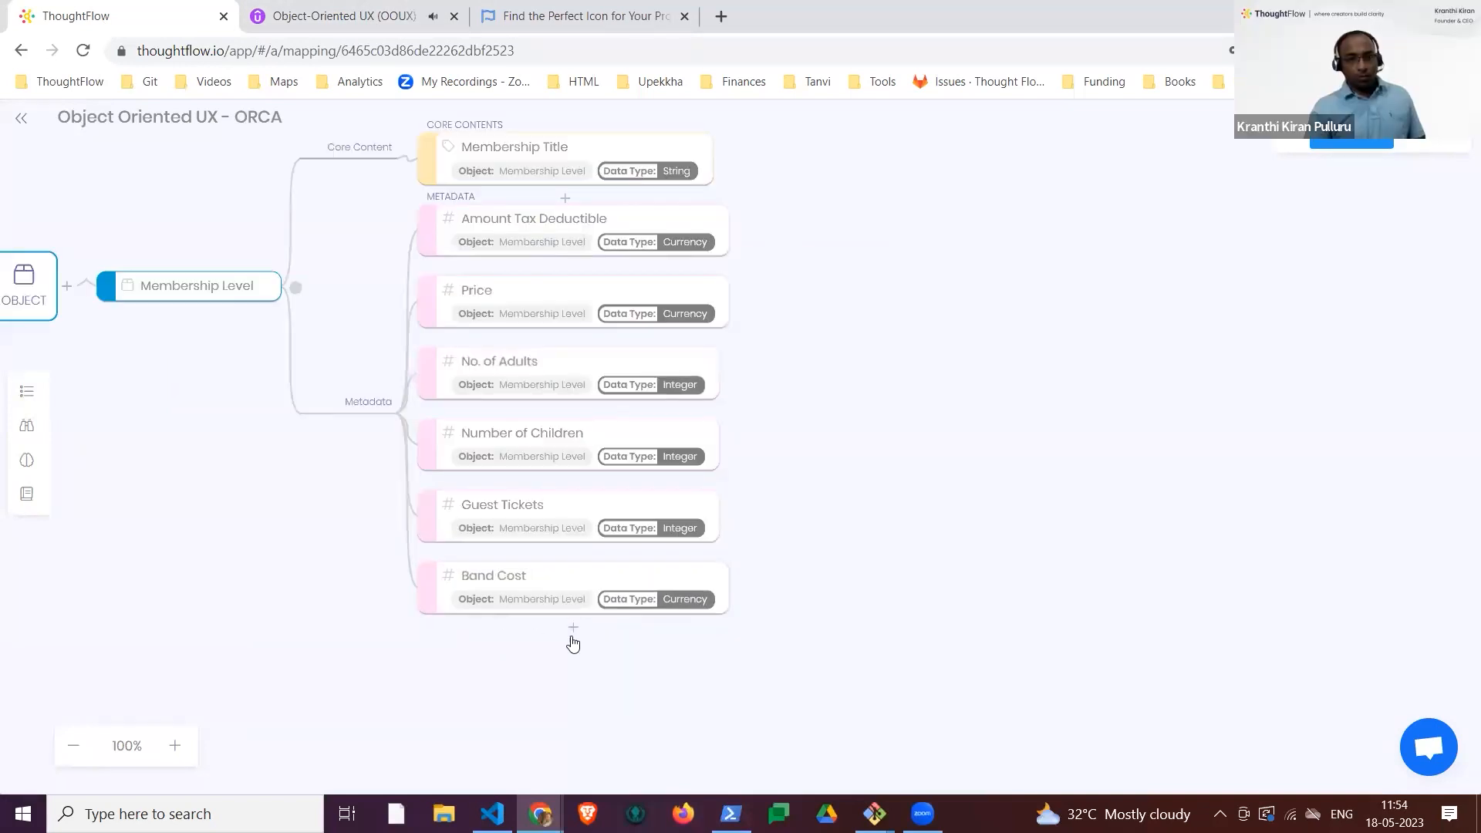
Step: Add a metadata item named "Brew at the zoo price" below Band Cost
{"action": "left_click", "coordinate": [573, 626]}
{"action": "type", "text": "Ban"}
{"action": "key", "text": "BackSpace"}
{"action": "key", "text": "BackSpace"}
{"action": "type", "text": "ra"}
{"action": "key", "text": "BackSpace"}
{"action": "type", "text": "ew at "}
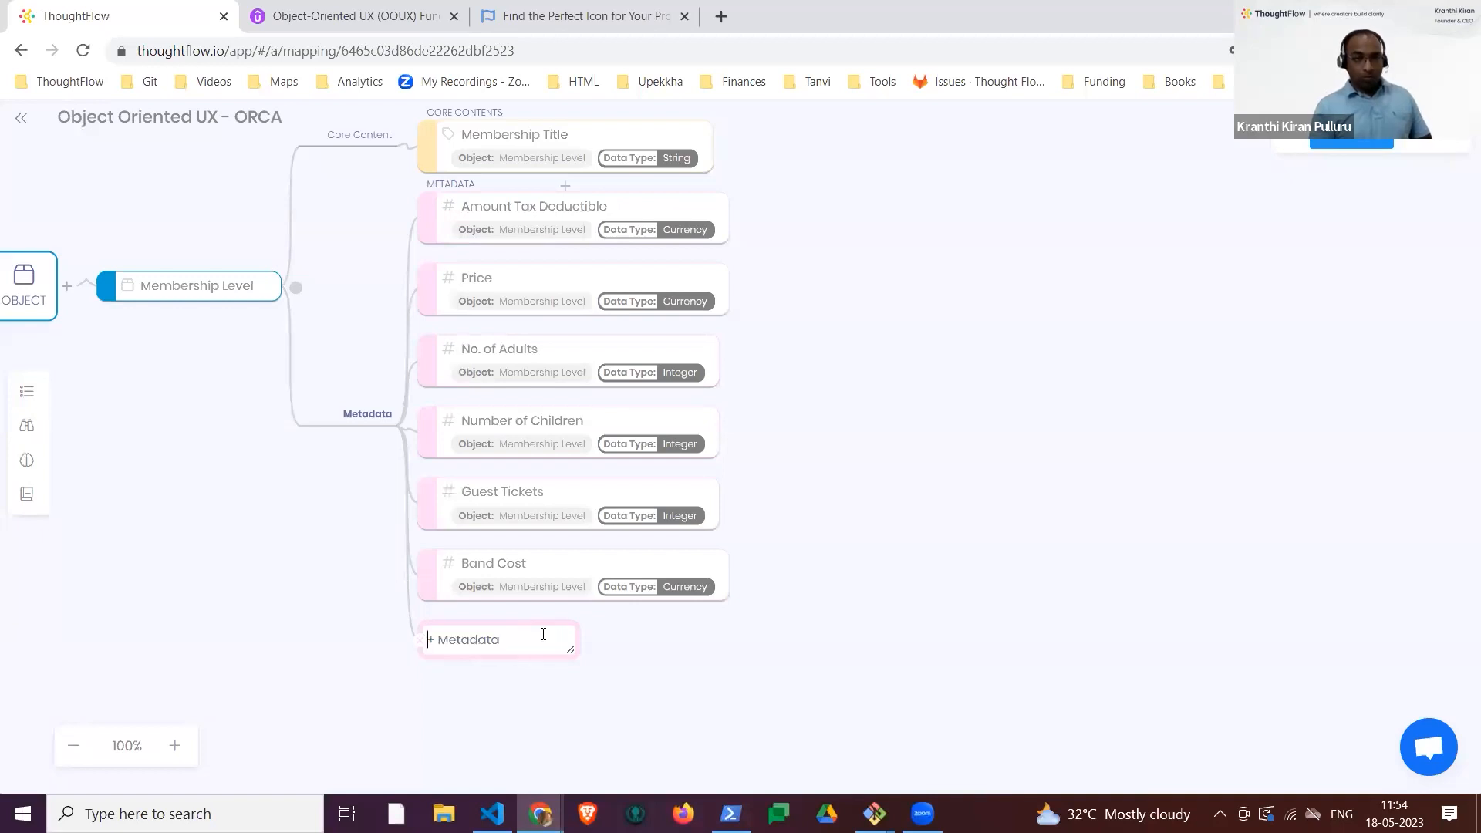
{"action": "type", "text": "the zoo price"}
{"action": "key", "text": "Return"}
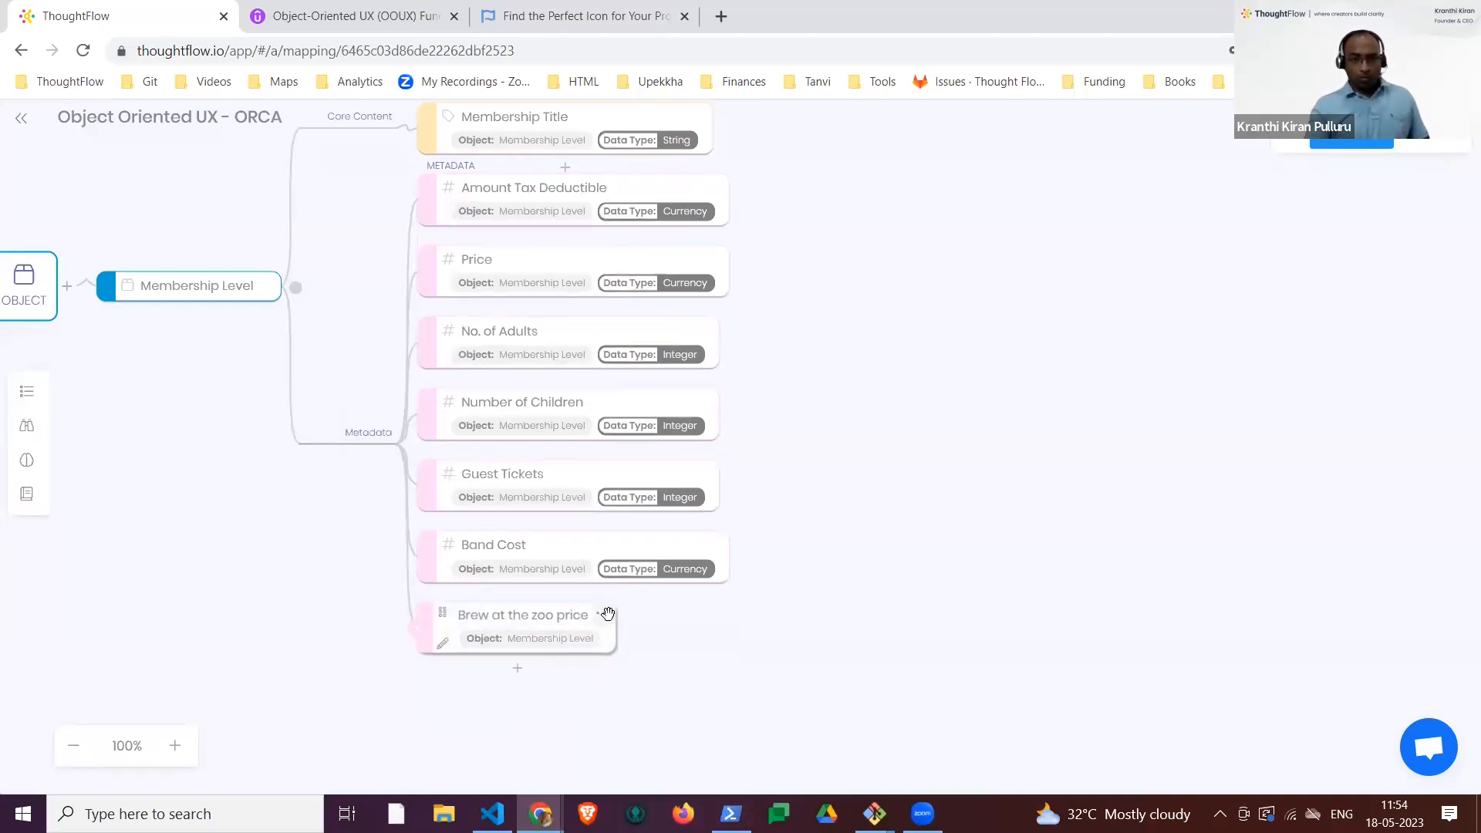
Step: Set the data type of the "Brew at the zoo price" metadata to Currency
{"action": "left_click", "coordinate": [596, 633]}
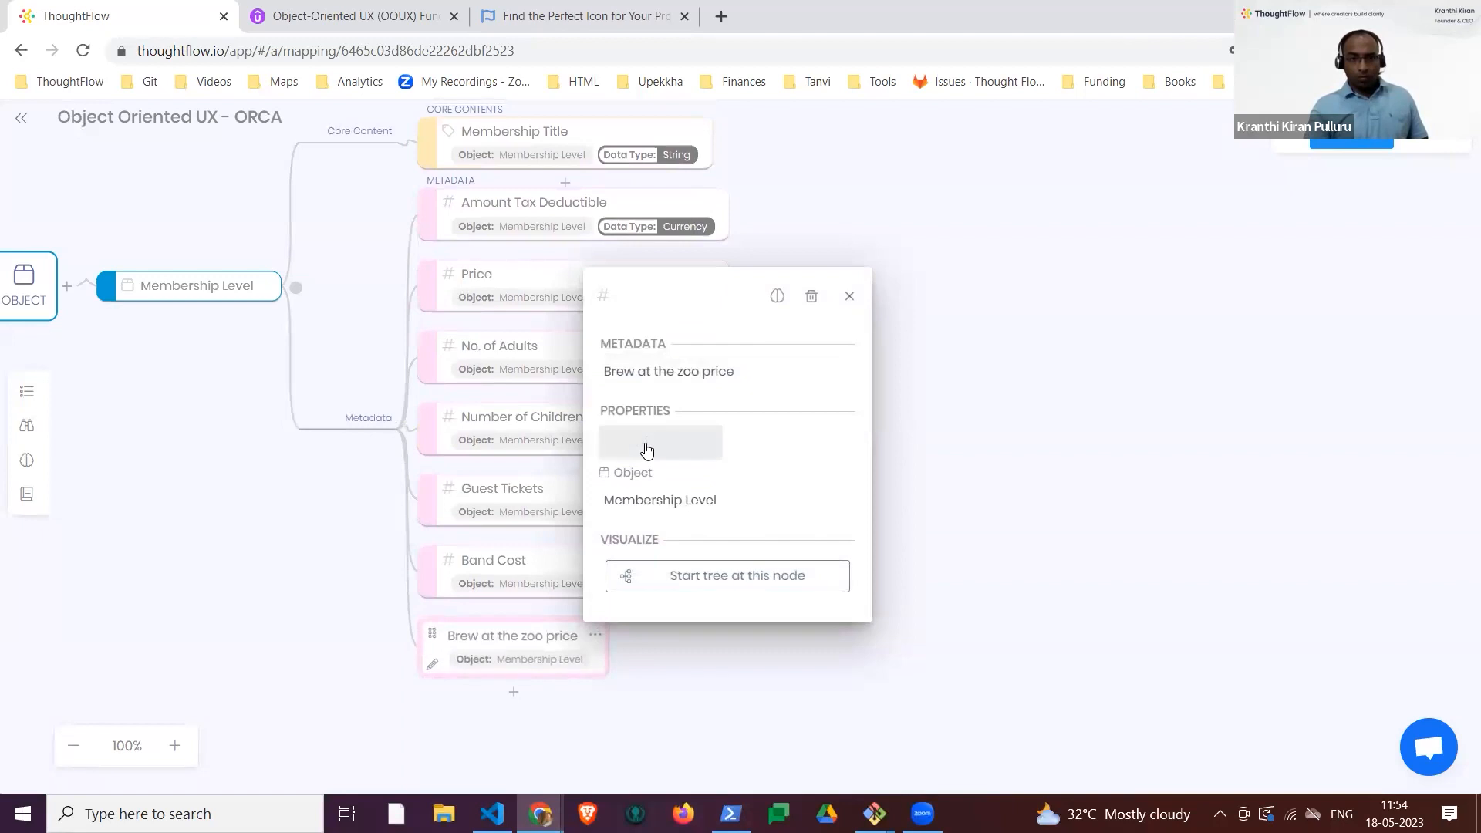
{"action": "left_click", "coordinate": [675, 462]}
{"action": "left_click", "coordinate": [661, 483]}
Step: Add an object named Member Account to the map
{"action": "left_click", "coordinate": [271, 319]}
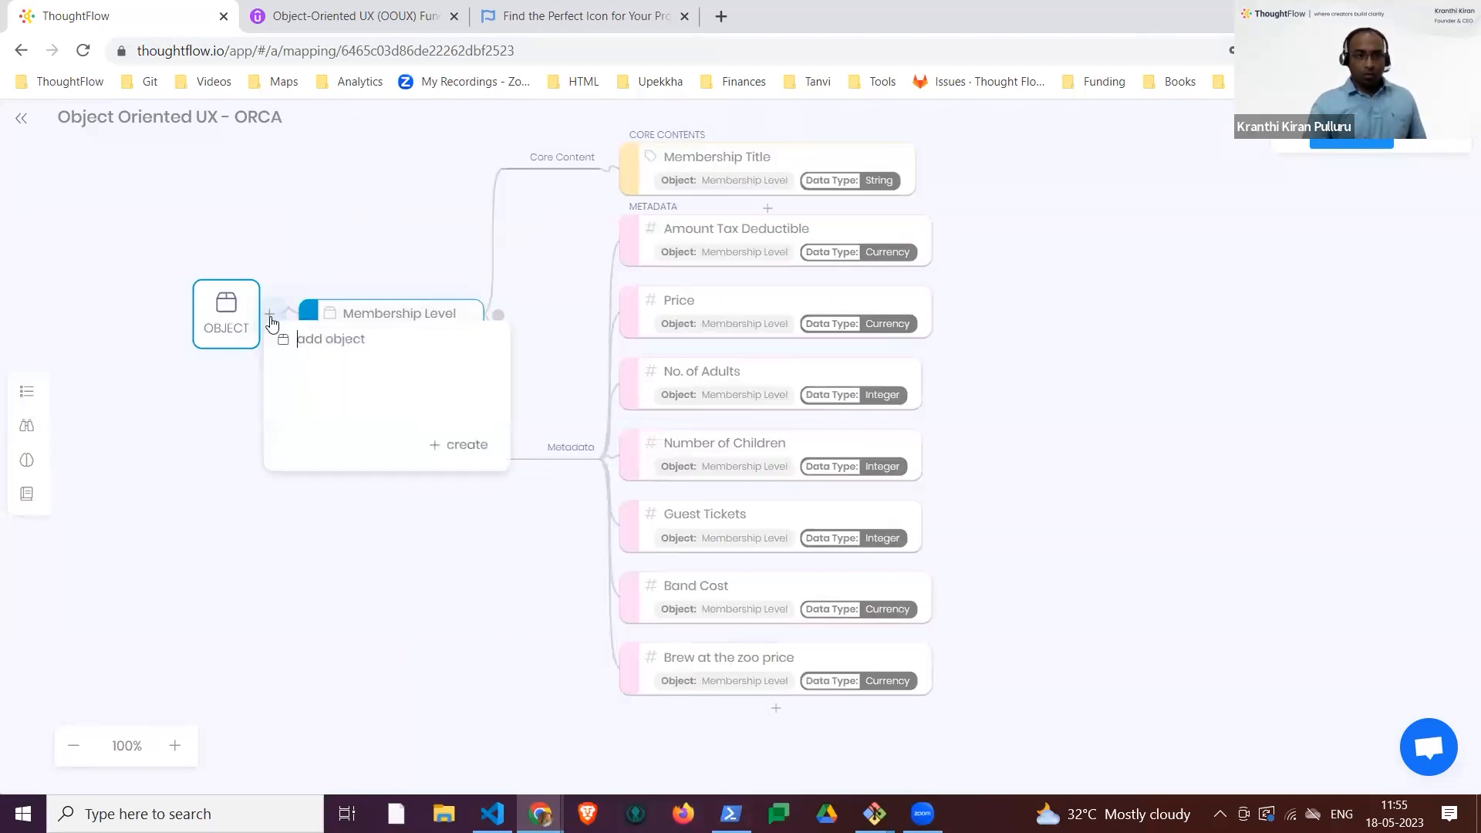
{"action": "type", "text": "Mem"}
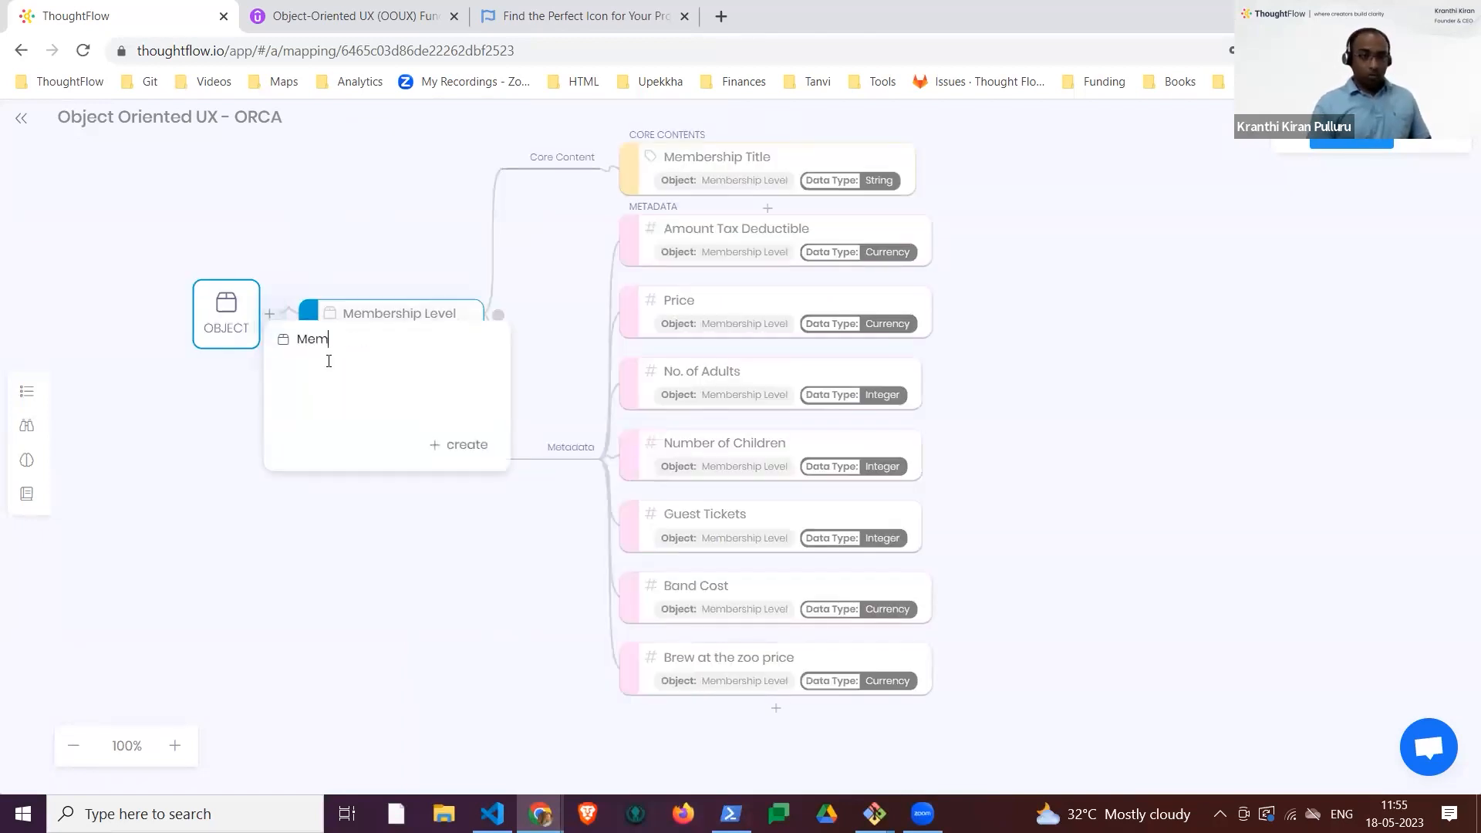
{"action": "type", "text": "ber Accoun"}
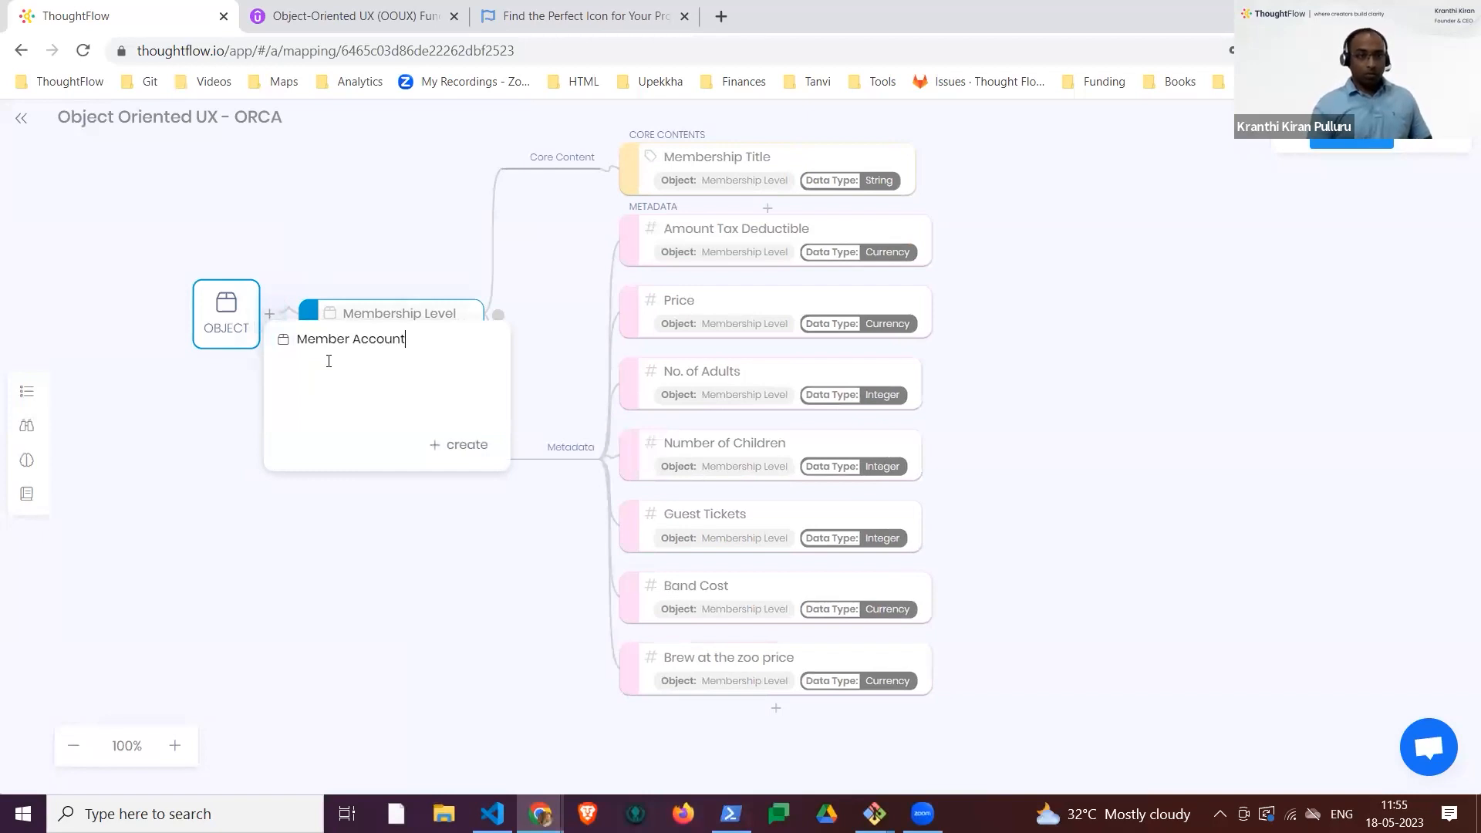
{"action": "type", "text": "t"}
{"action": "left_click", "coordinate": [458, 443]}
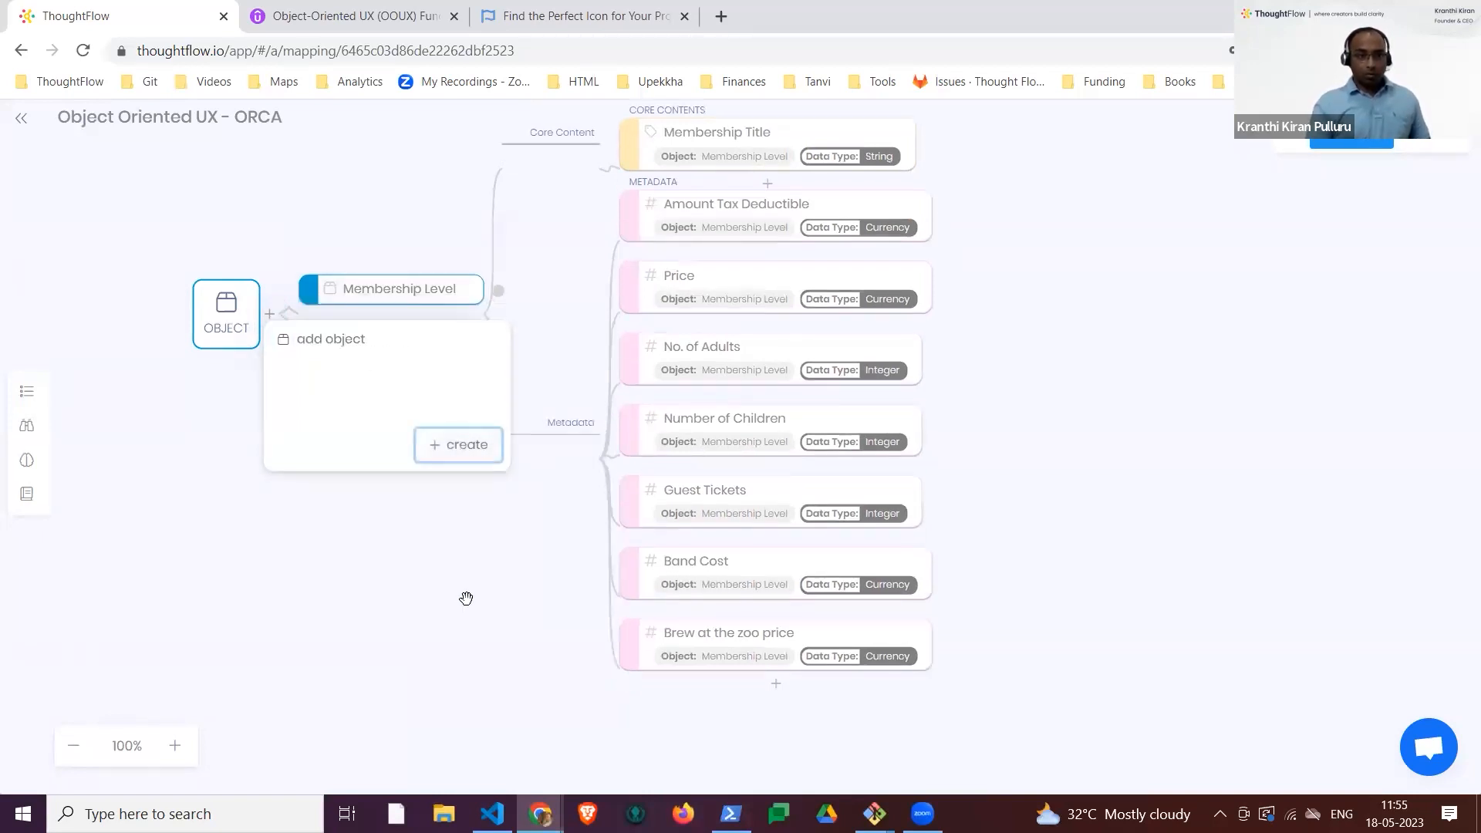
Step: Collapse Membership Level and add the core contents Name, Email Address, Physical Address and Payment Information to Member Account
{"action": "left_click", "coordinate": [497, 291]}
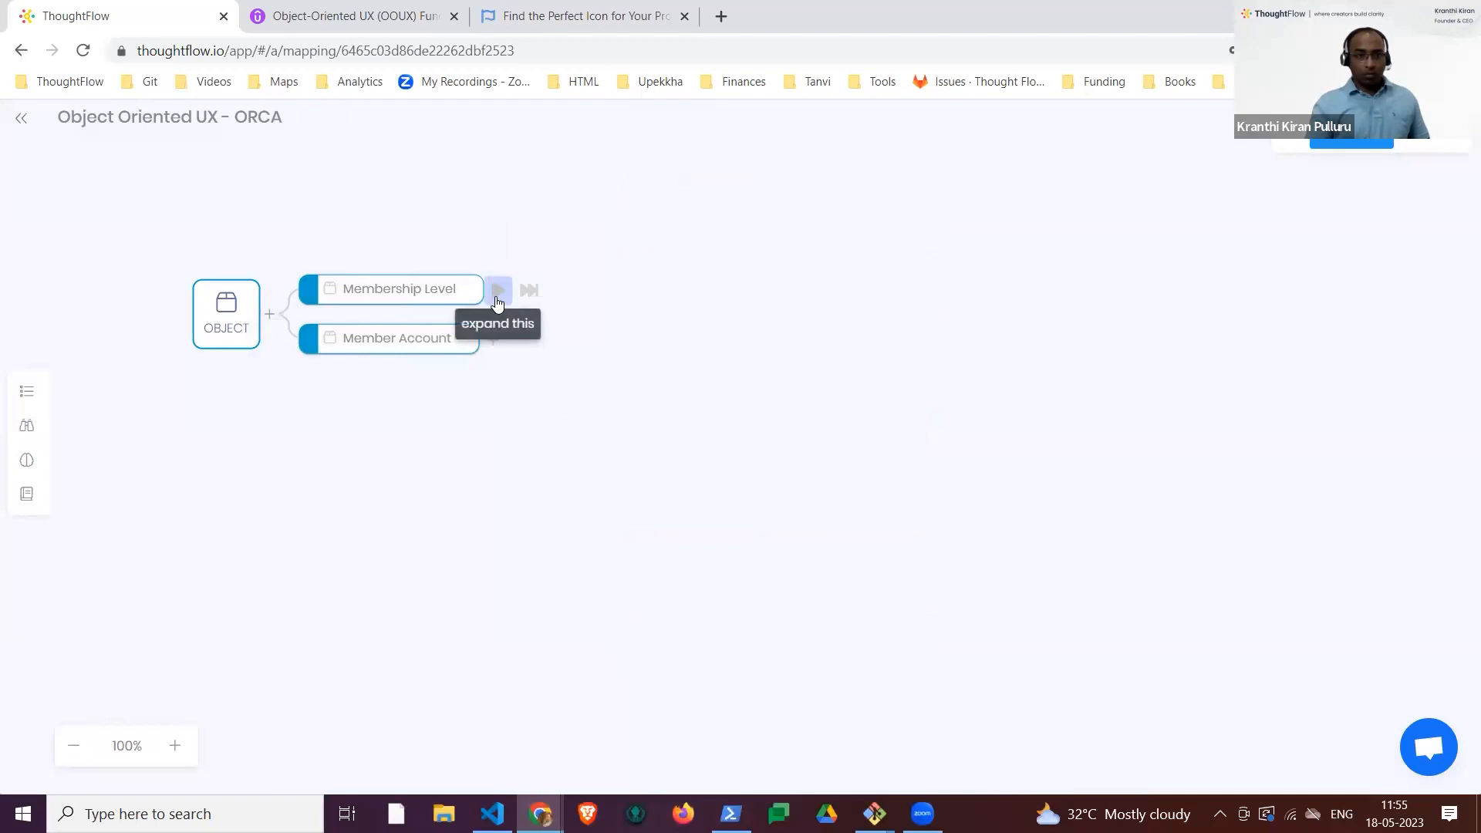
{"action": "left_click", "coordinate": [498, 452]}
{"action": "type", "text": "Name"}
{"action": "key", "text": "Return"}
{"action": "type", "text": "Email Address"}
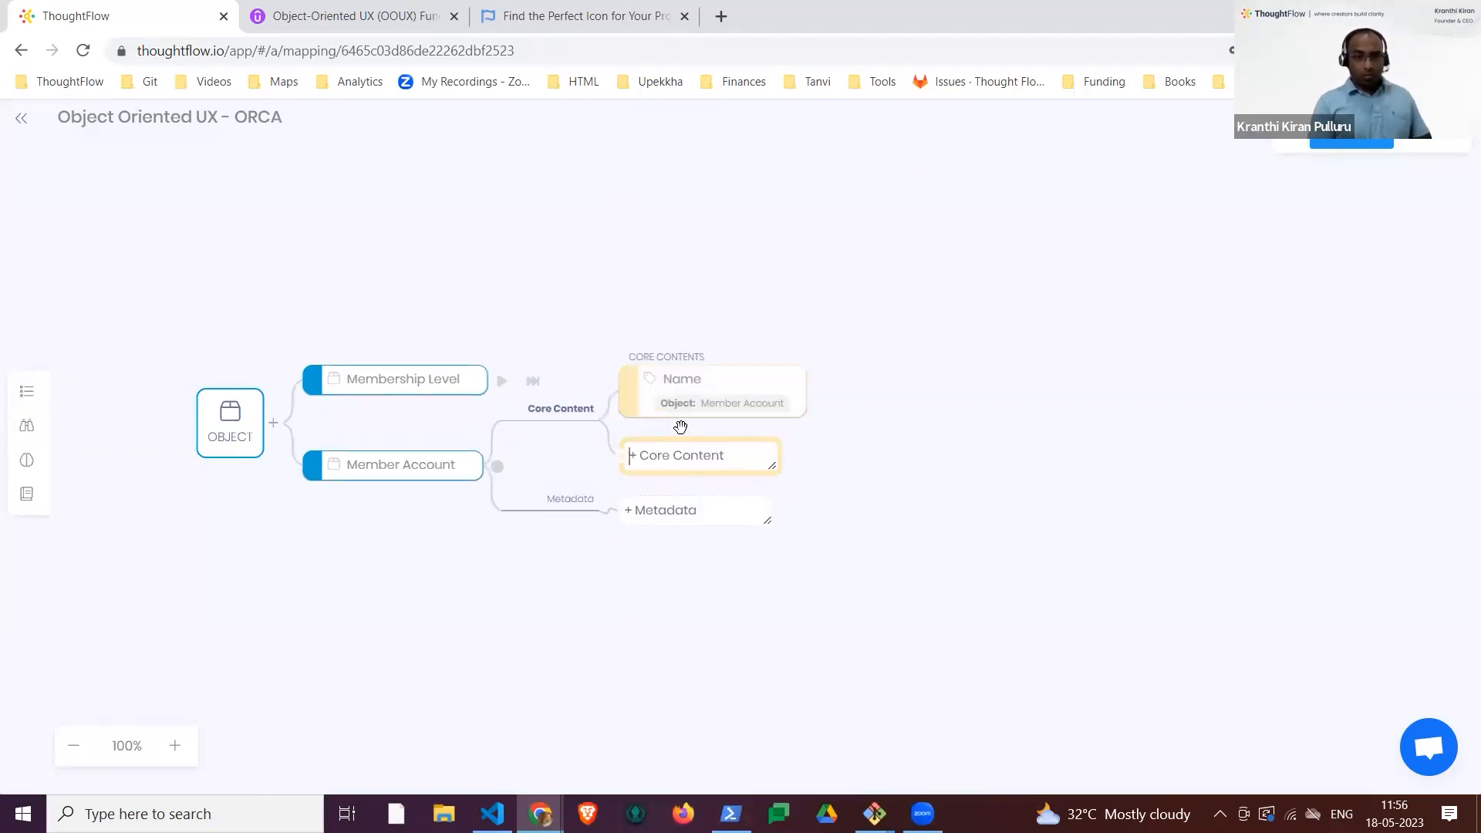
{"action": "key", "text": "Return"}
{"action": "type", "text": "Physical Address"}
{"action": "key", "text": "Return"}
{"action": "type", "text": "Payment Information"}
Step: Add a metadata item named Date Joined to Member Account
{"action": "left_click", "coordinate": [704, 644]}
{"action": "type", "text": "Date Joined"}
{"action": "key", "text": "Return"}
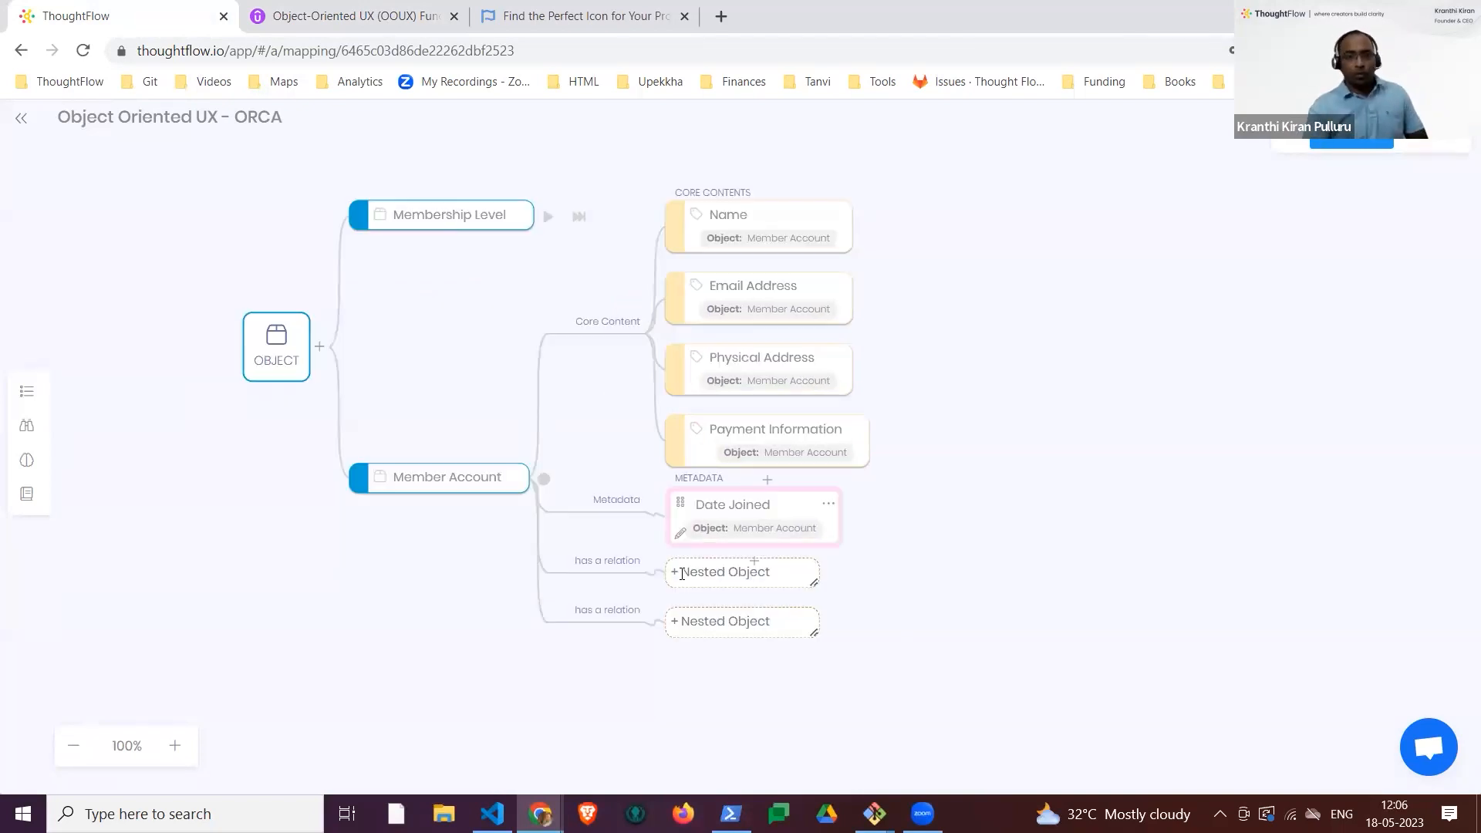
Step: Add a nested object named "Member Account has one Member Level" to Member Account
{"action": "left_click", "coordinate": [682, 574]}
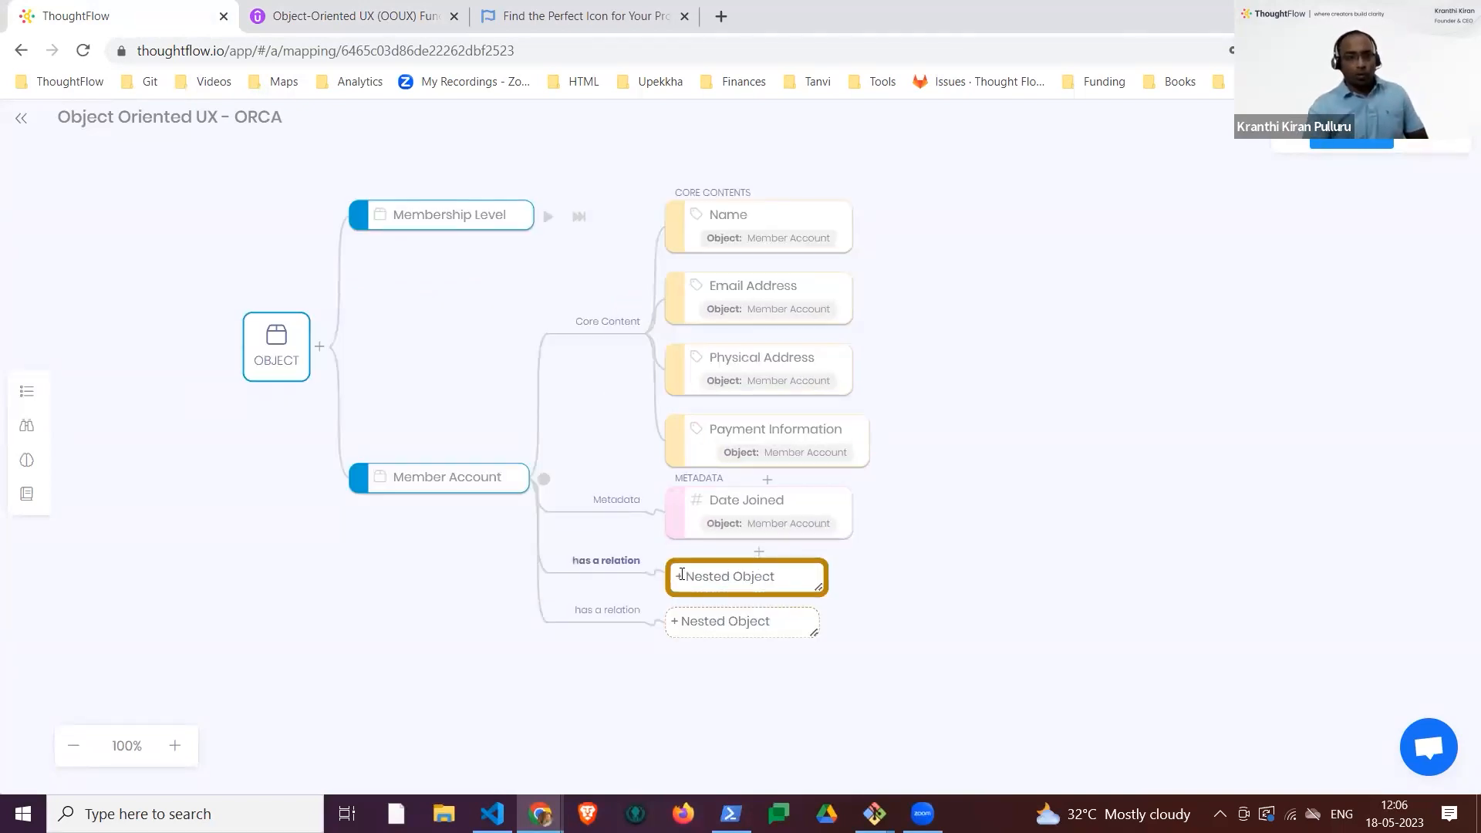
{"action": "type", "text": "Mem"}
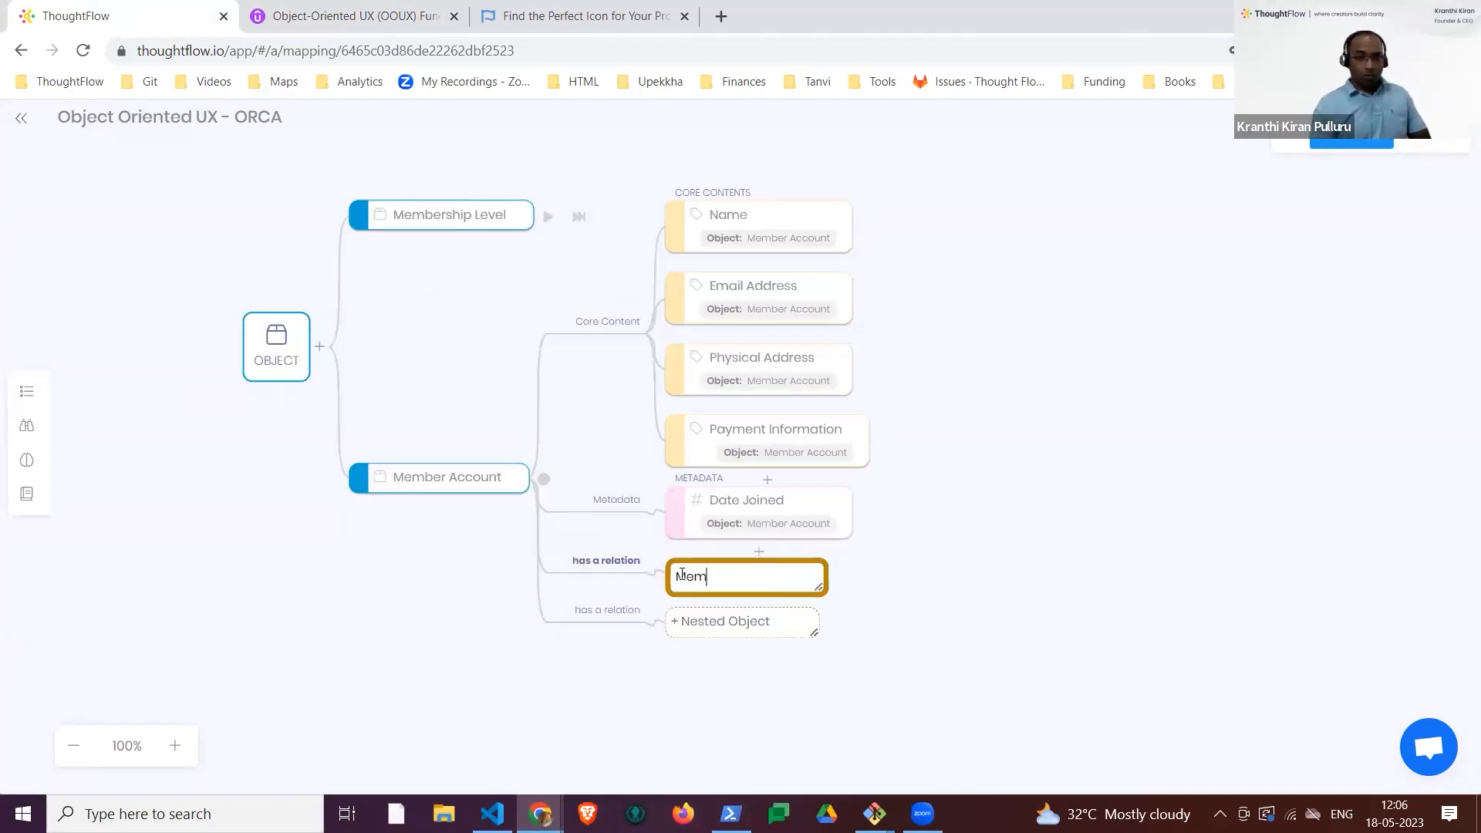
{"action": "type", "text": "ber"}
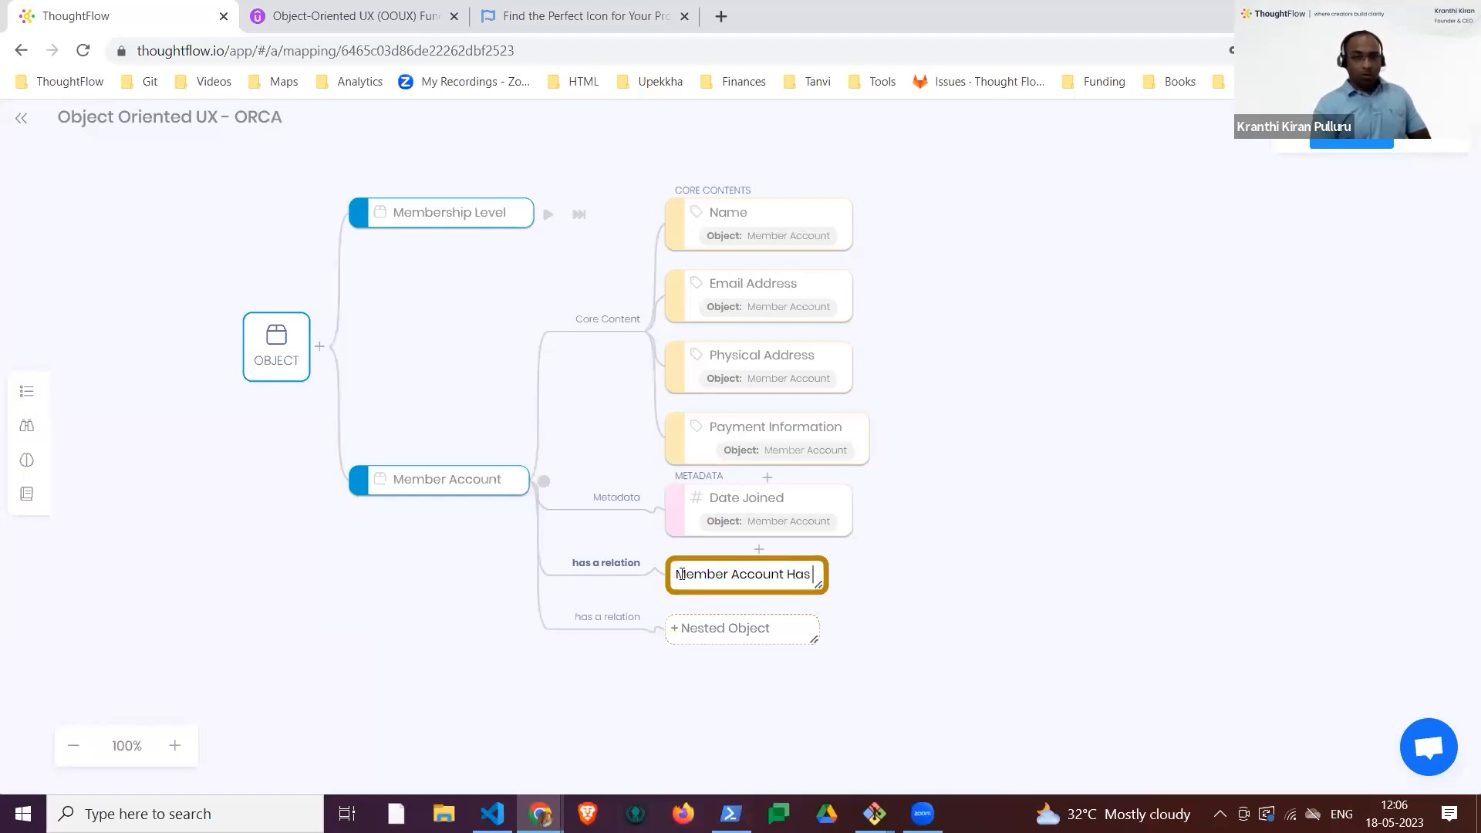
{"action": "type", "text": "Account has one Member Level"}
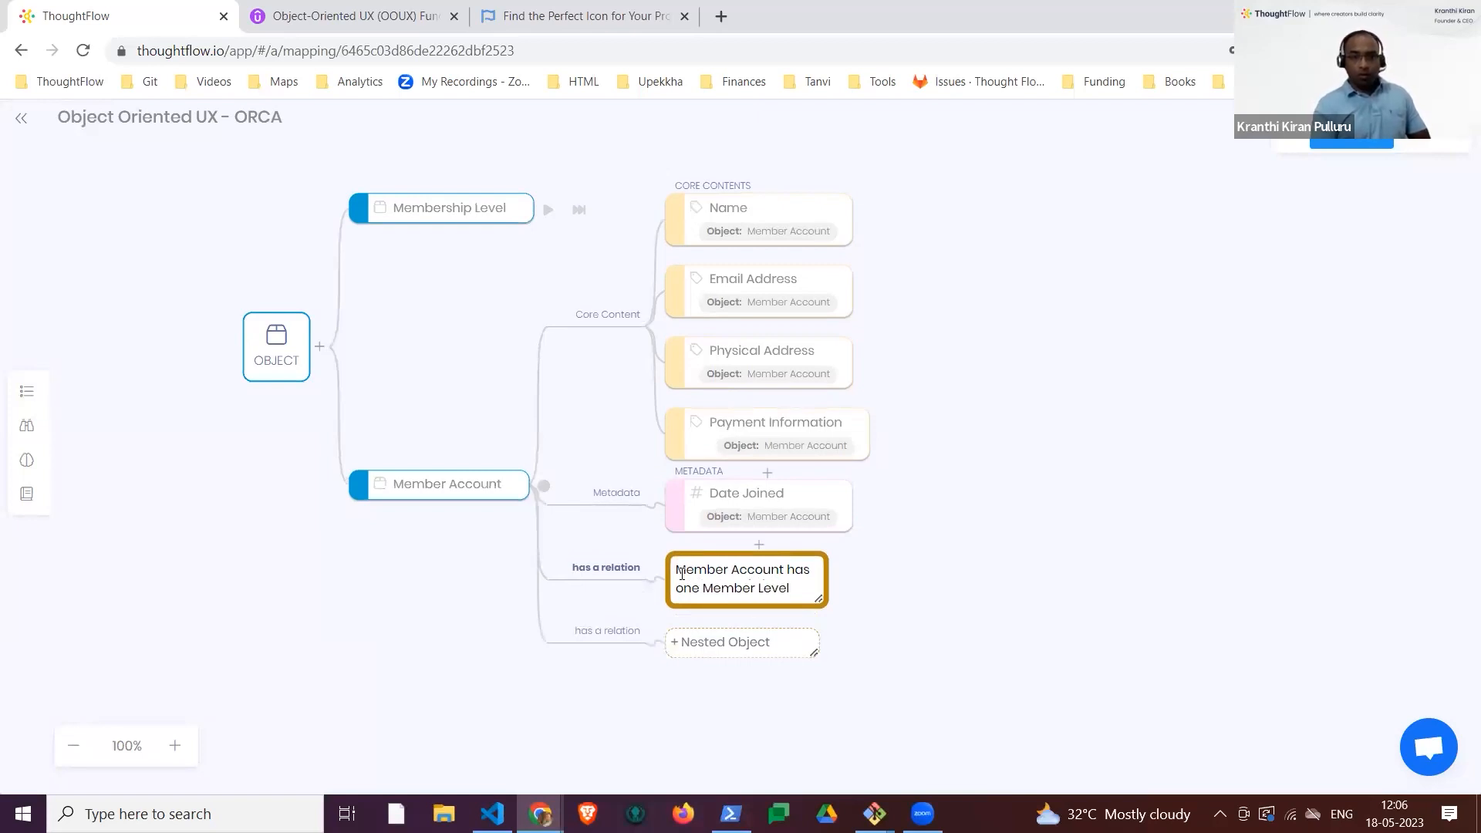
{"action": "key", "text": "Return"}
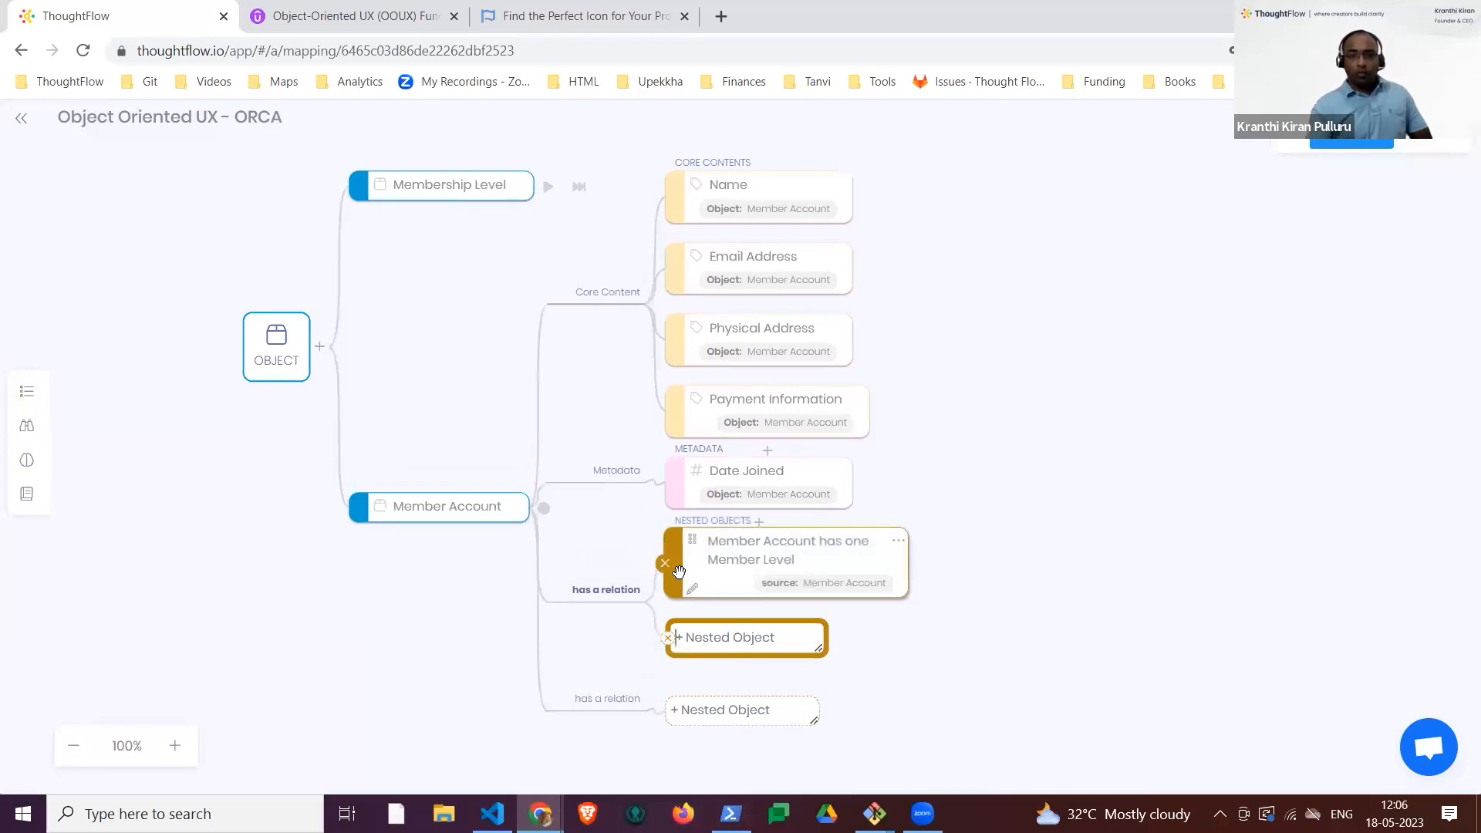
{"action": "left_click", "coordinate": [1086, 632]}
{"action": "left_click_drag", "start_coordinate": [1057, 623], "coordinate": [966, 570]}
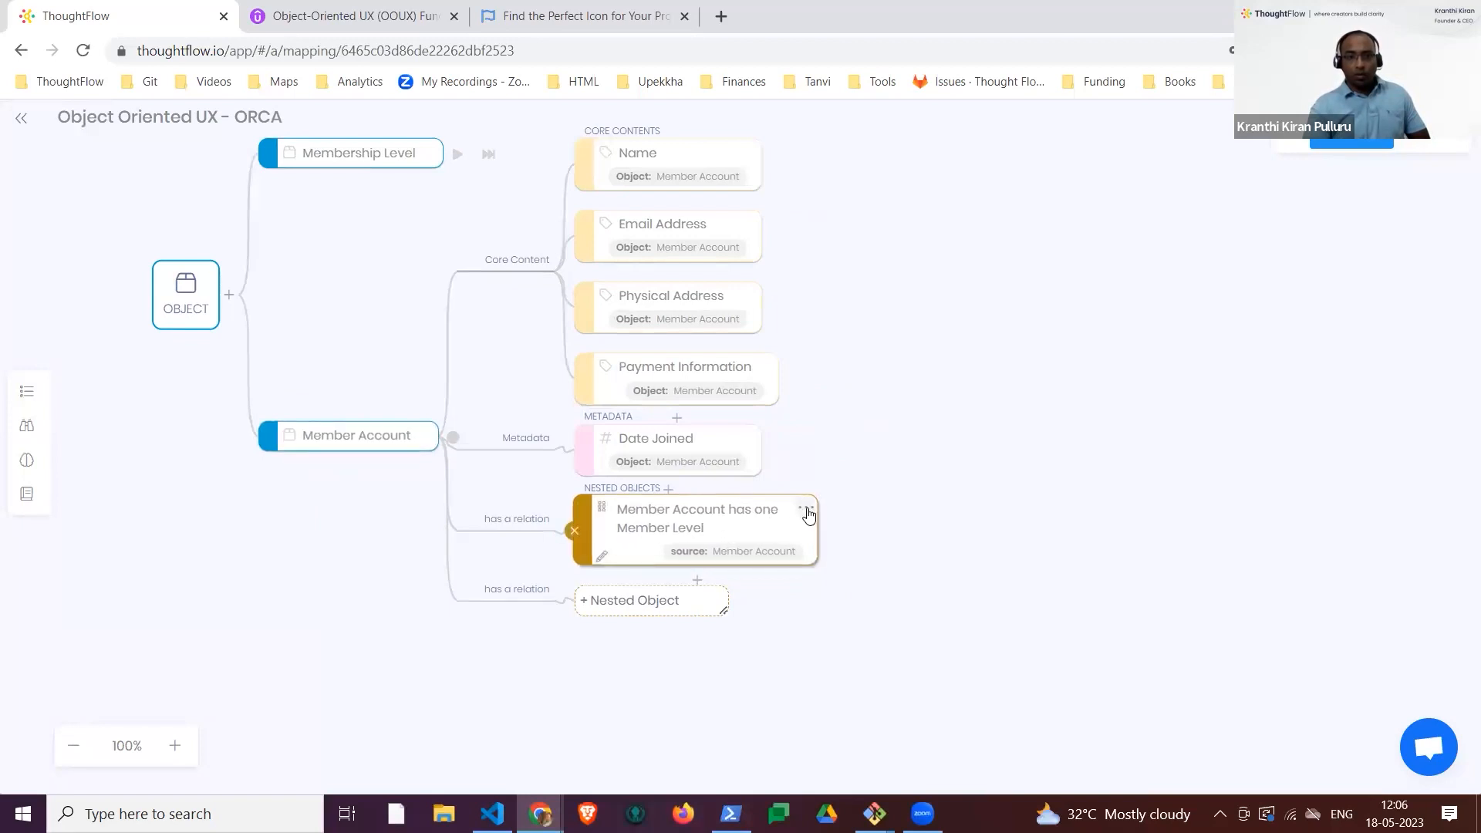
Step: Set the target of the "Member Account has one Member Level" relation to Membership Level
{"action": "left_click", "coordinate": [802, 514]}
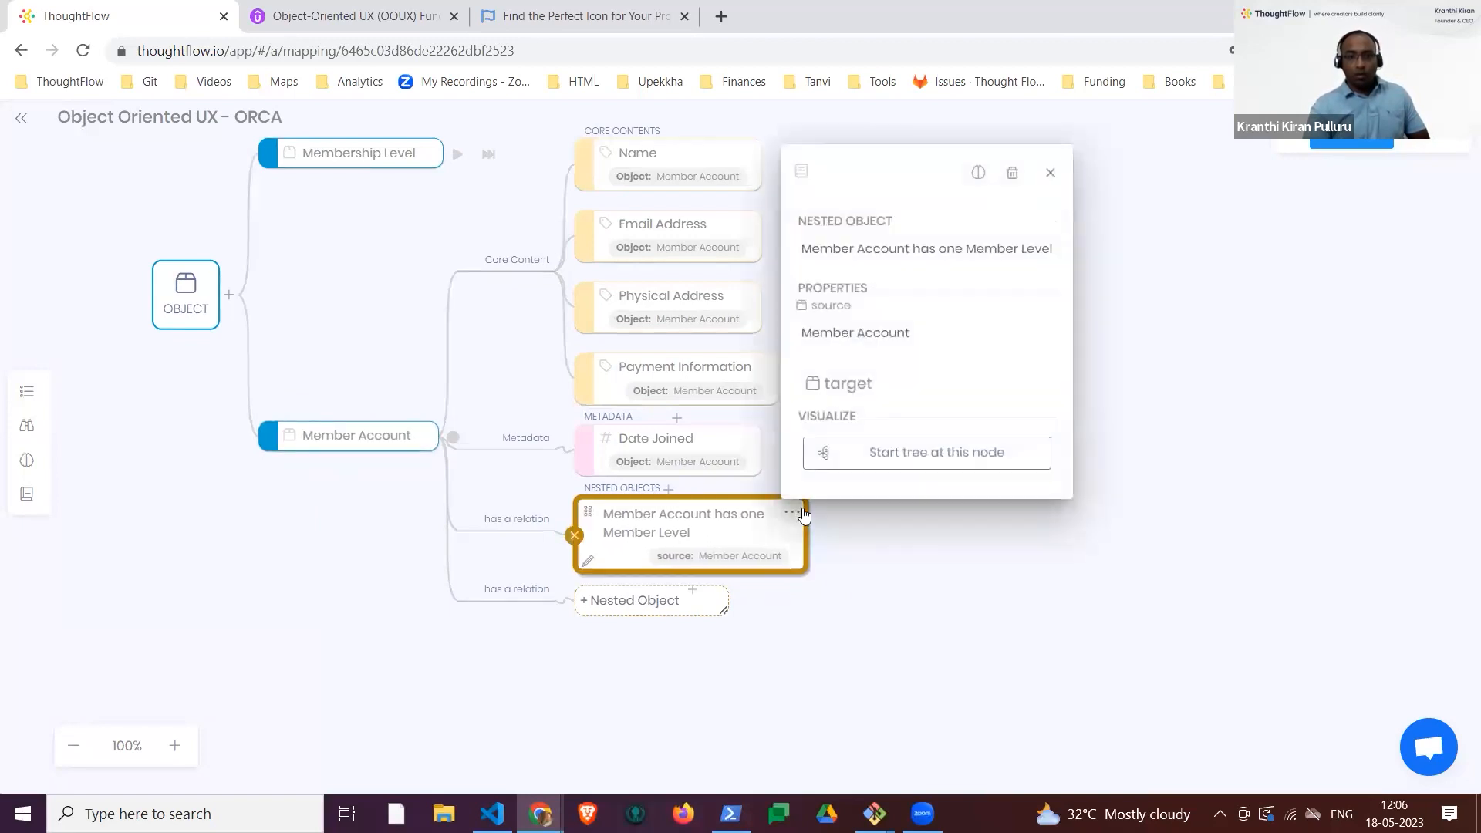
{"action": "left_click", "coordinate": [886, 395]}
{"action": "left_click", "coordinate": [904, 397]}
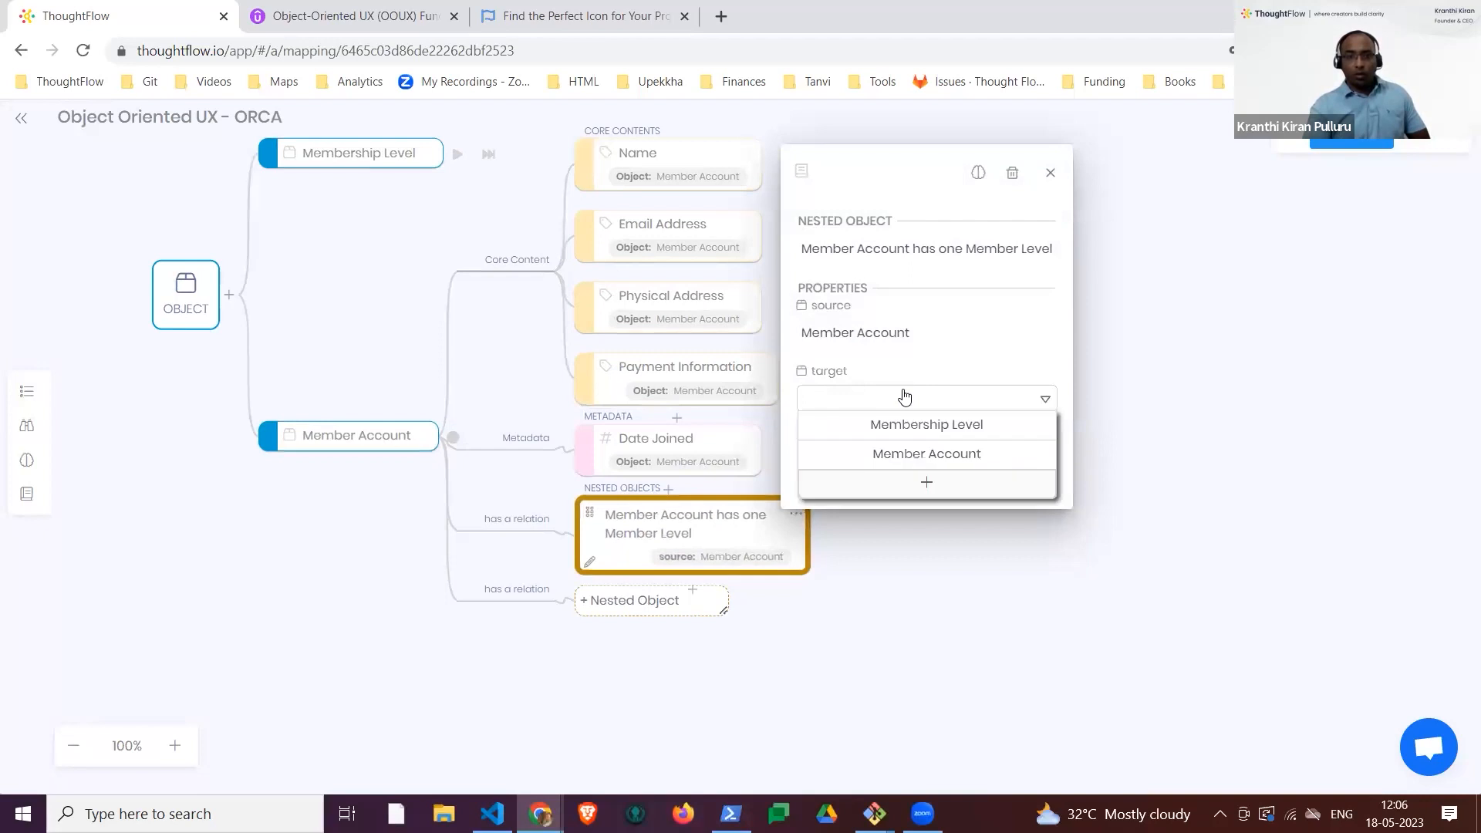
{"action": "left_click", "coordinate": [965, 432]}
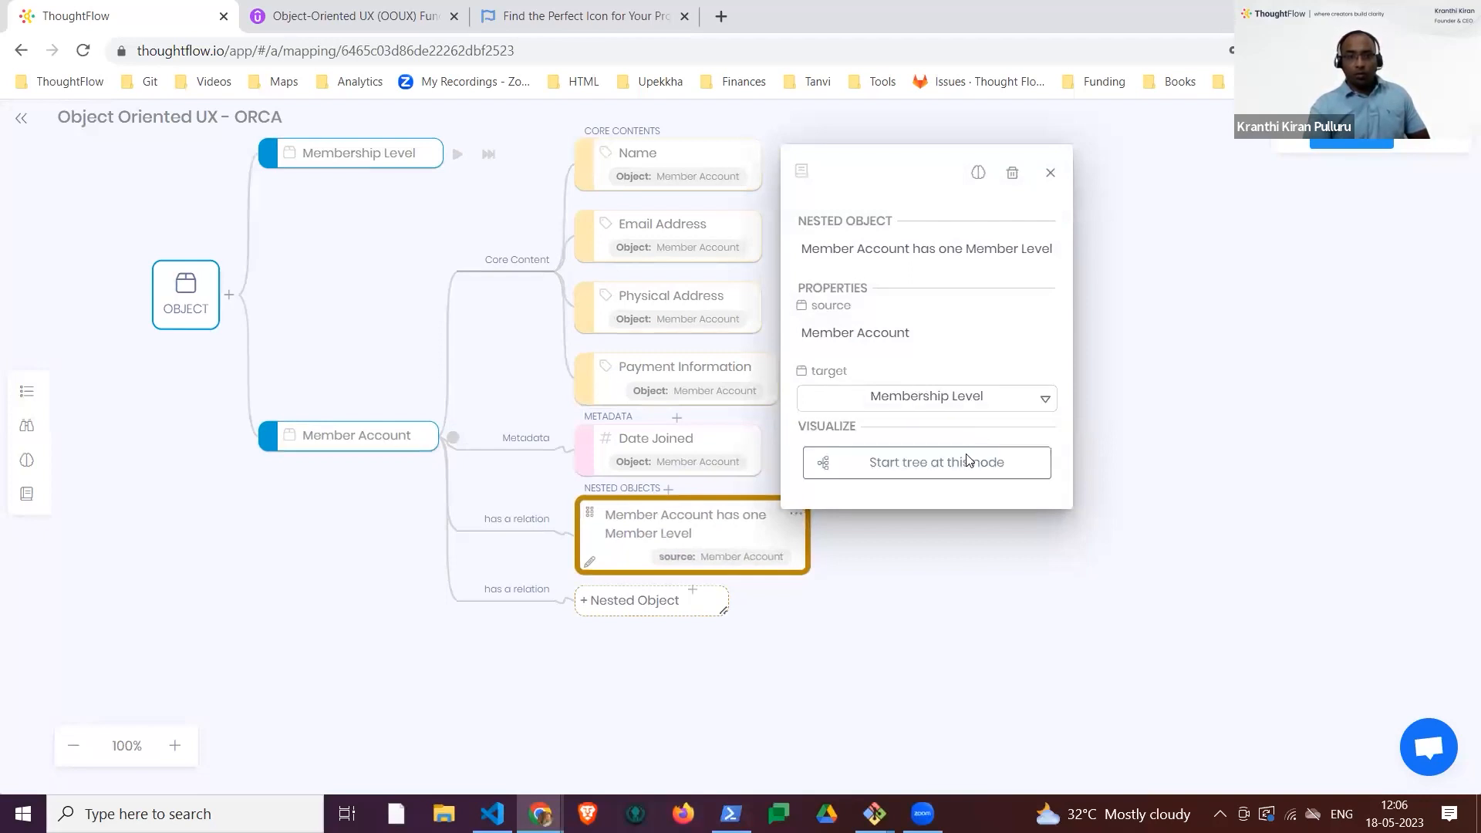
{"action": "left_click", "coordinate": [964, 600]}
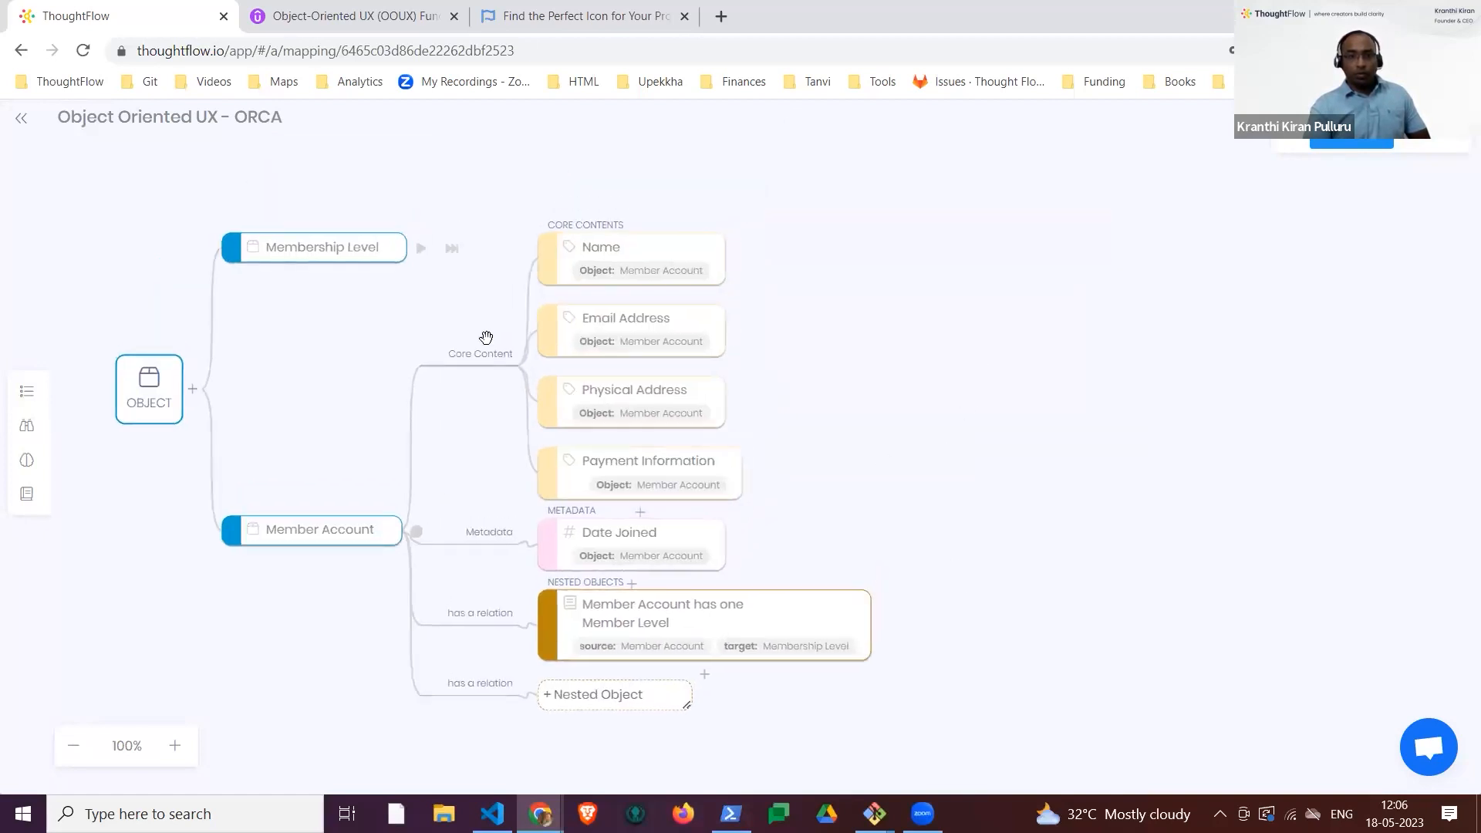
Step: Add a second nested object to Member Account named "Member account has many past member levels"
{"action": "left_click", "coordinate": [420, 249]}
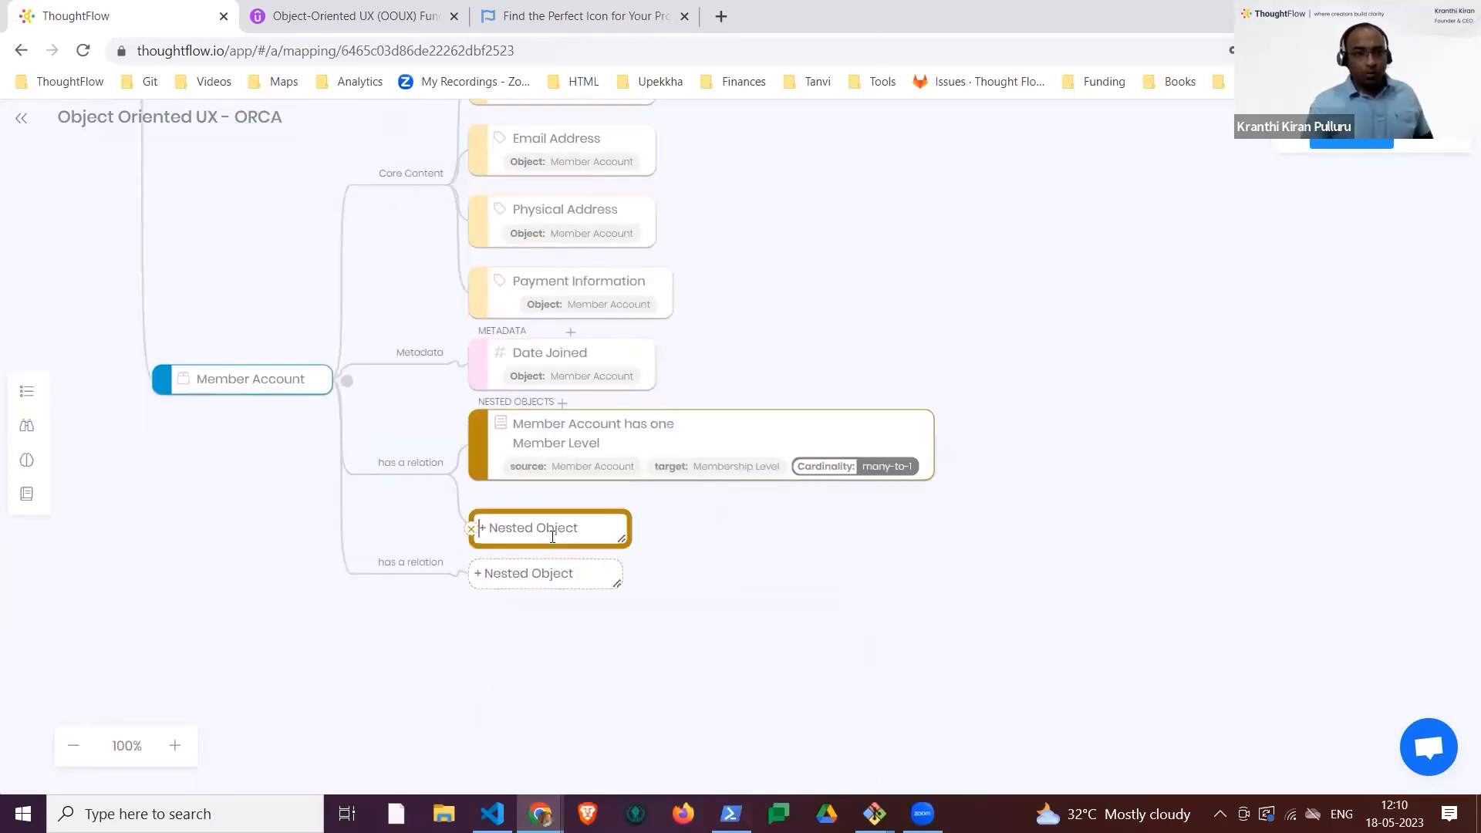
{"action": "type", "text": "Mem"}
{"action": "type", "text": "many pas membber levels"}
{"action": "key", "text": "Return"}
Step: Set the target of the past member levels relation to Membership Level and choose its cardinality
{"action": "left_click", "coordinate": [690, 511]}
{"action": "left_click", "coordinate": [764, 383]}
{"action": "left_click", "coordinate": [776, 396]}
{"action": "left_click", "coordinate": [836, 424]}
{"action": "left_click", "coordinate": [784, 286]}
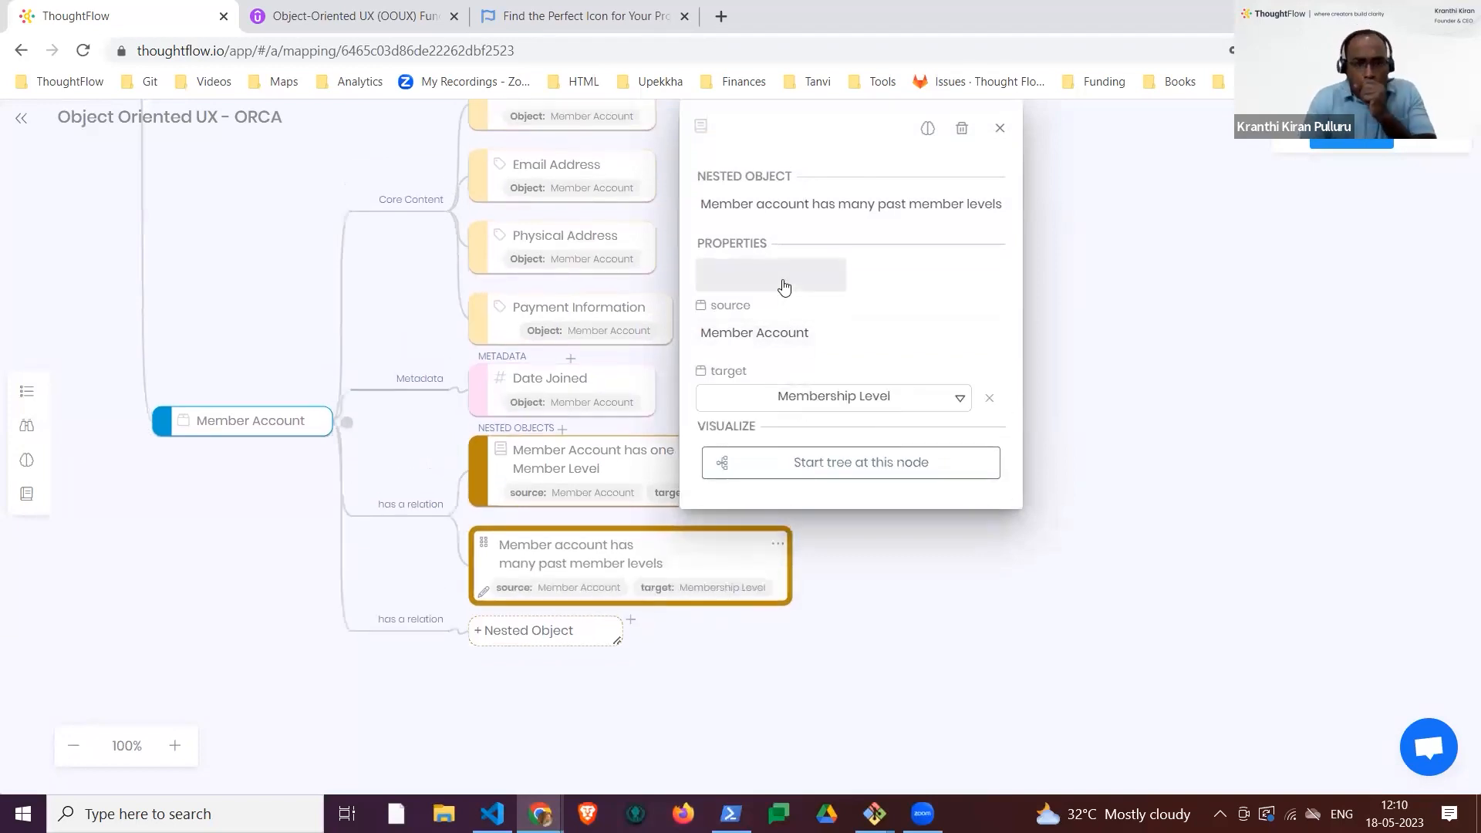
{"action": "left_click", "coordinate": [802, 290]}
{"action": "left_click", "coordinate": [803, 346]}
{"action": "left_click", "coordinate": [906, 633]}
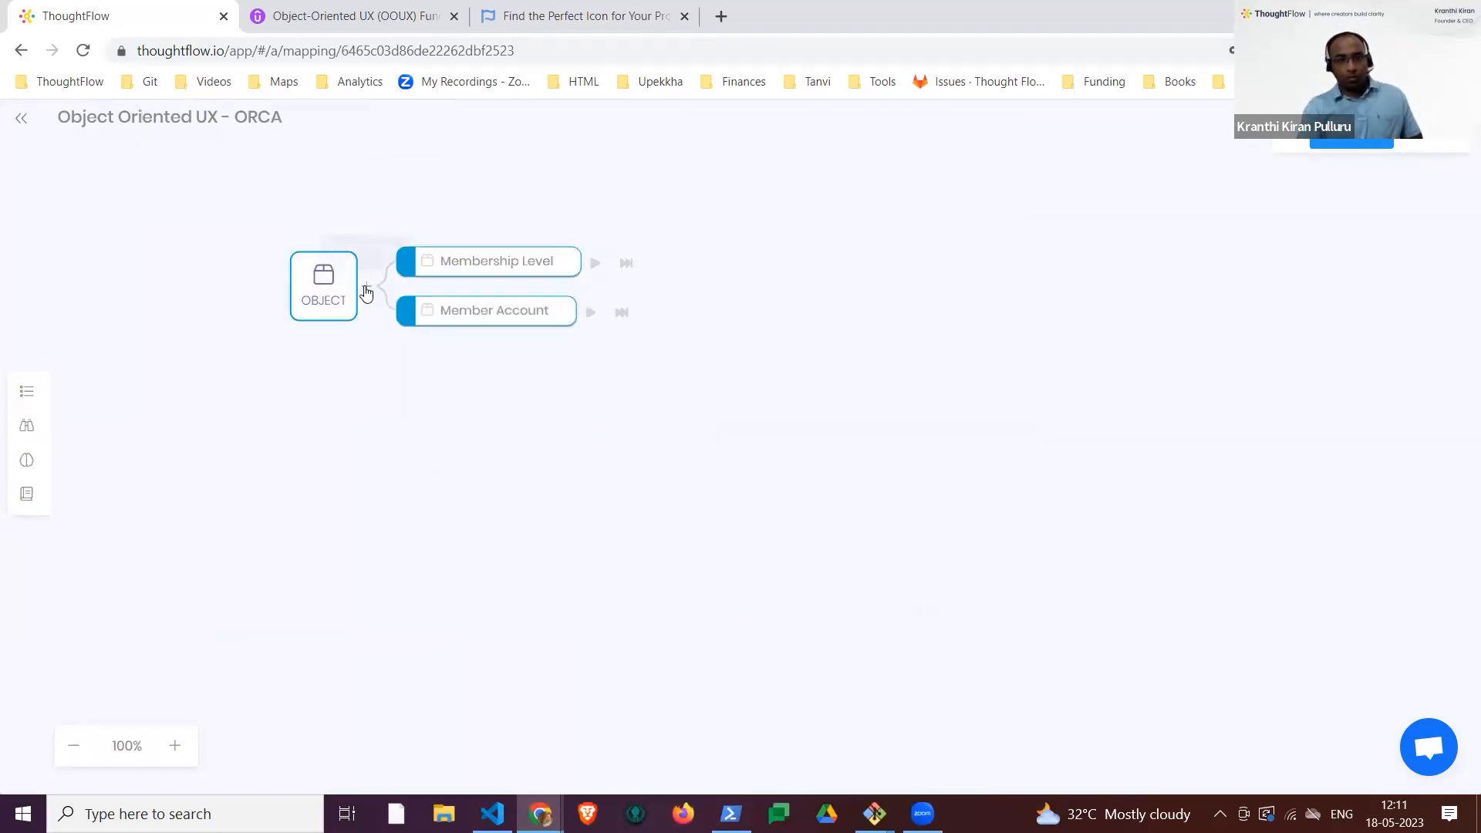
Step: Add an object named Family Member to the map
{"action": "left_click", "coordinate": [366, 289]}
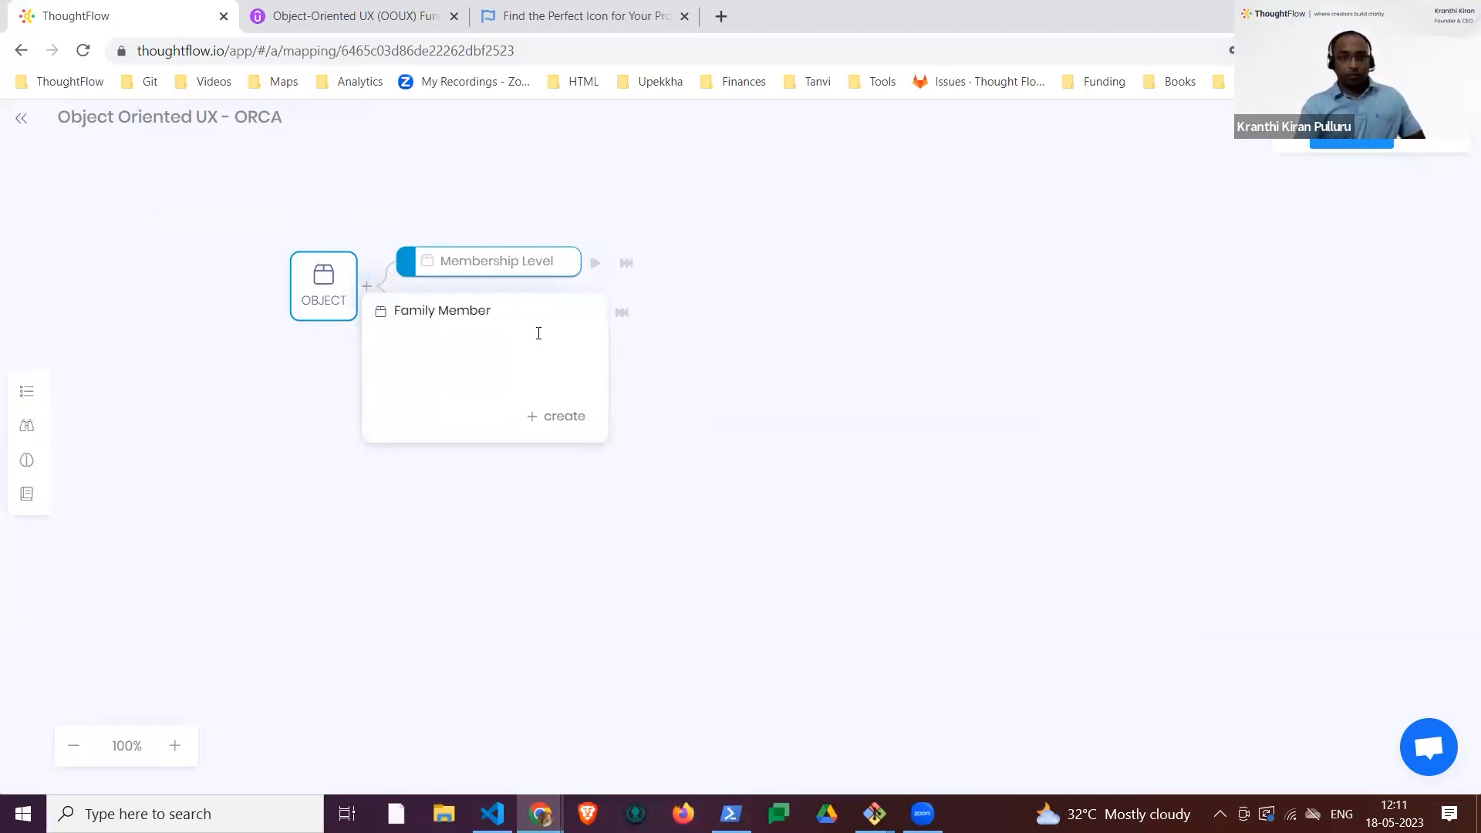
{"action": "type", "text": "Family Member"}
{"action": "left_click", "coordinate": [567, 409]}
{"action": "left_click", "coordinate": [818, 426]}
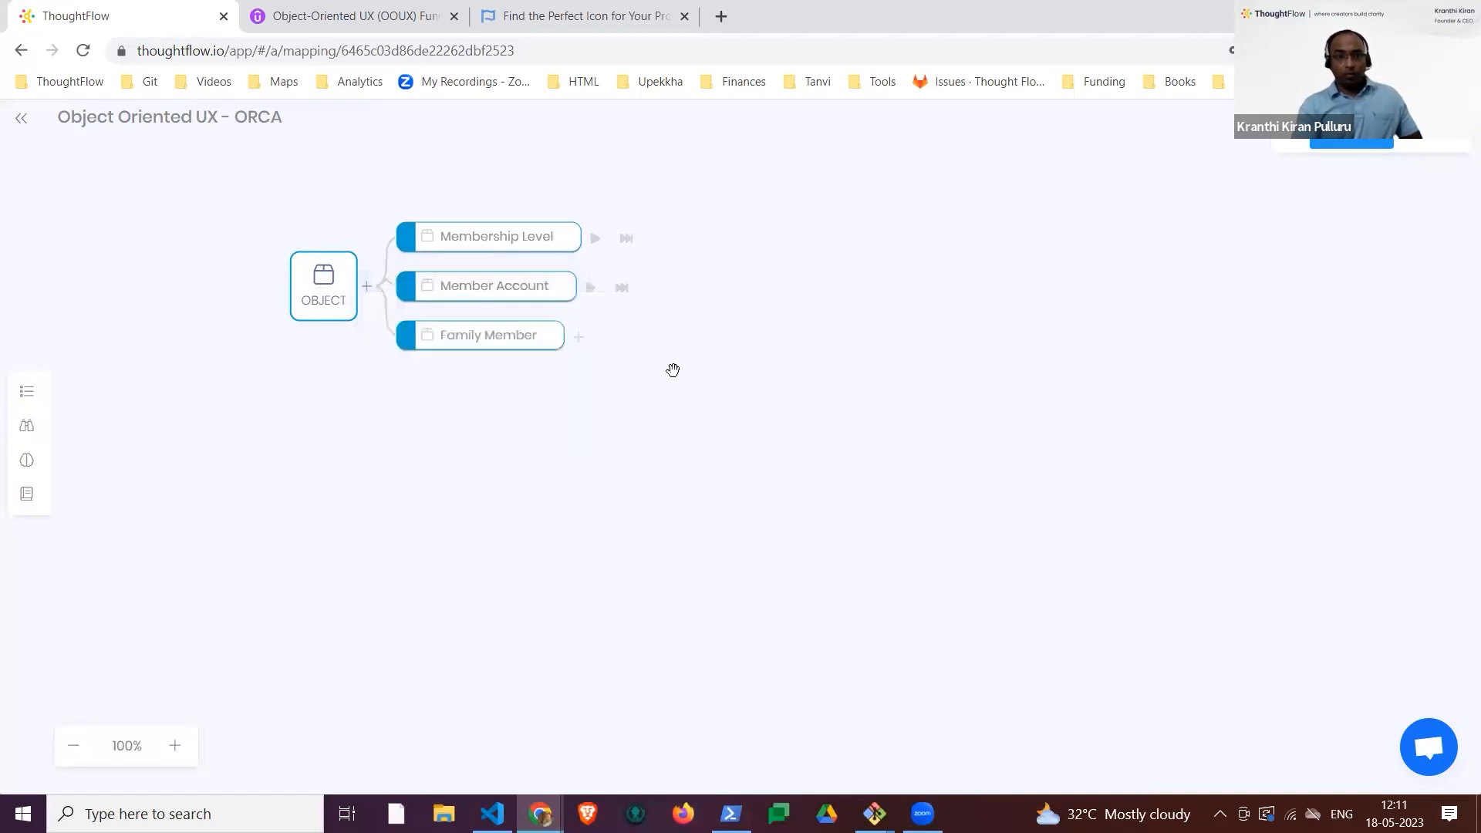
Step: Add the core content Name and the metadata item Age to Family Member
{"action": "left_click", "coordinate": [578, 336]}
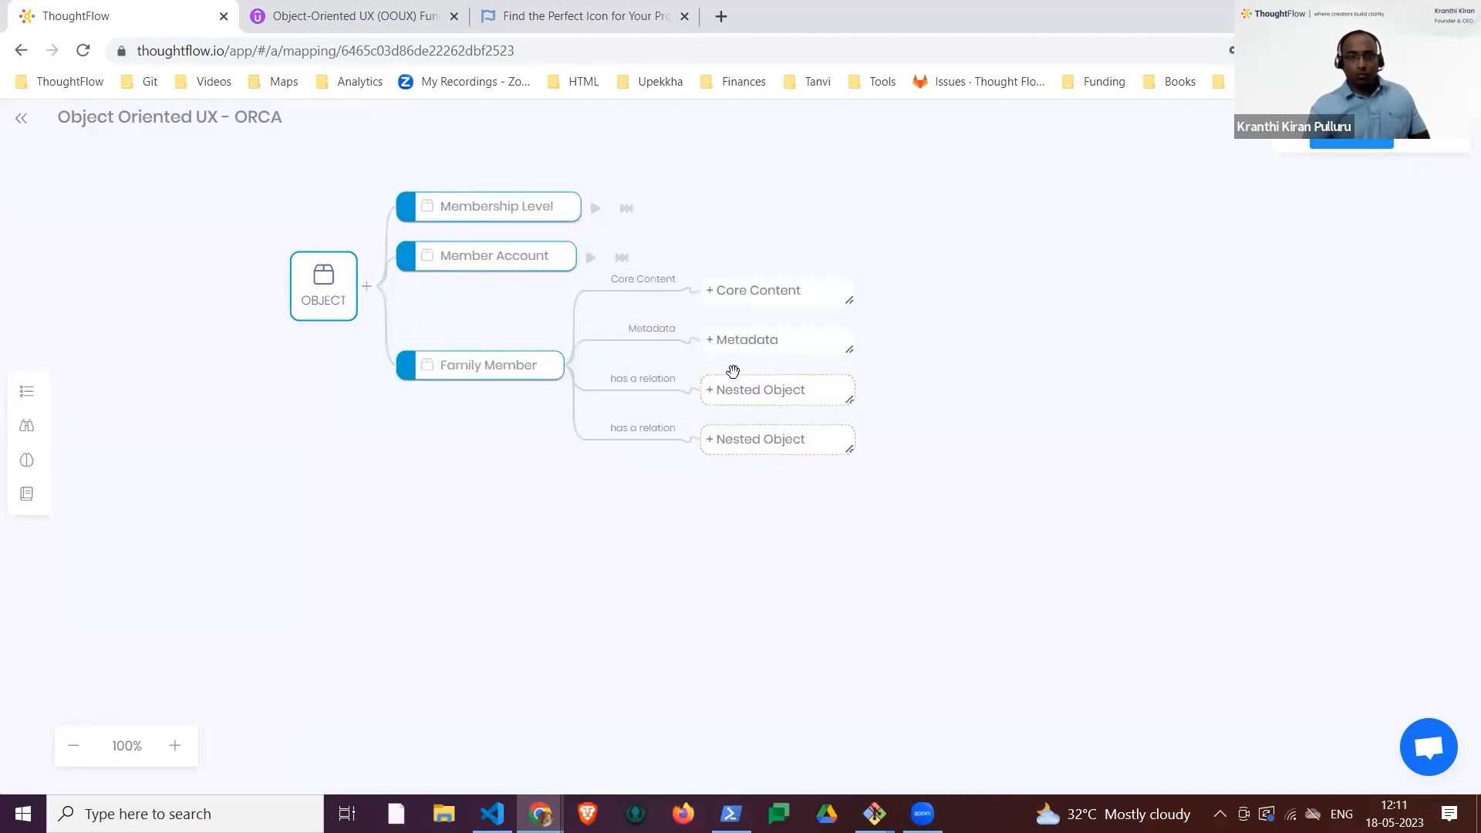
{"action": "left_click", "coordinate": [749, 291]}
{"action": "type", "text": "Name"}
{"action": "key", "text": "Return"}
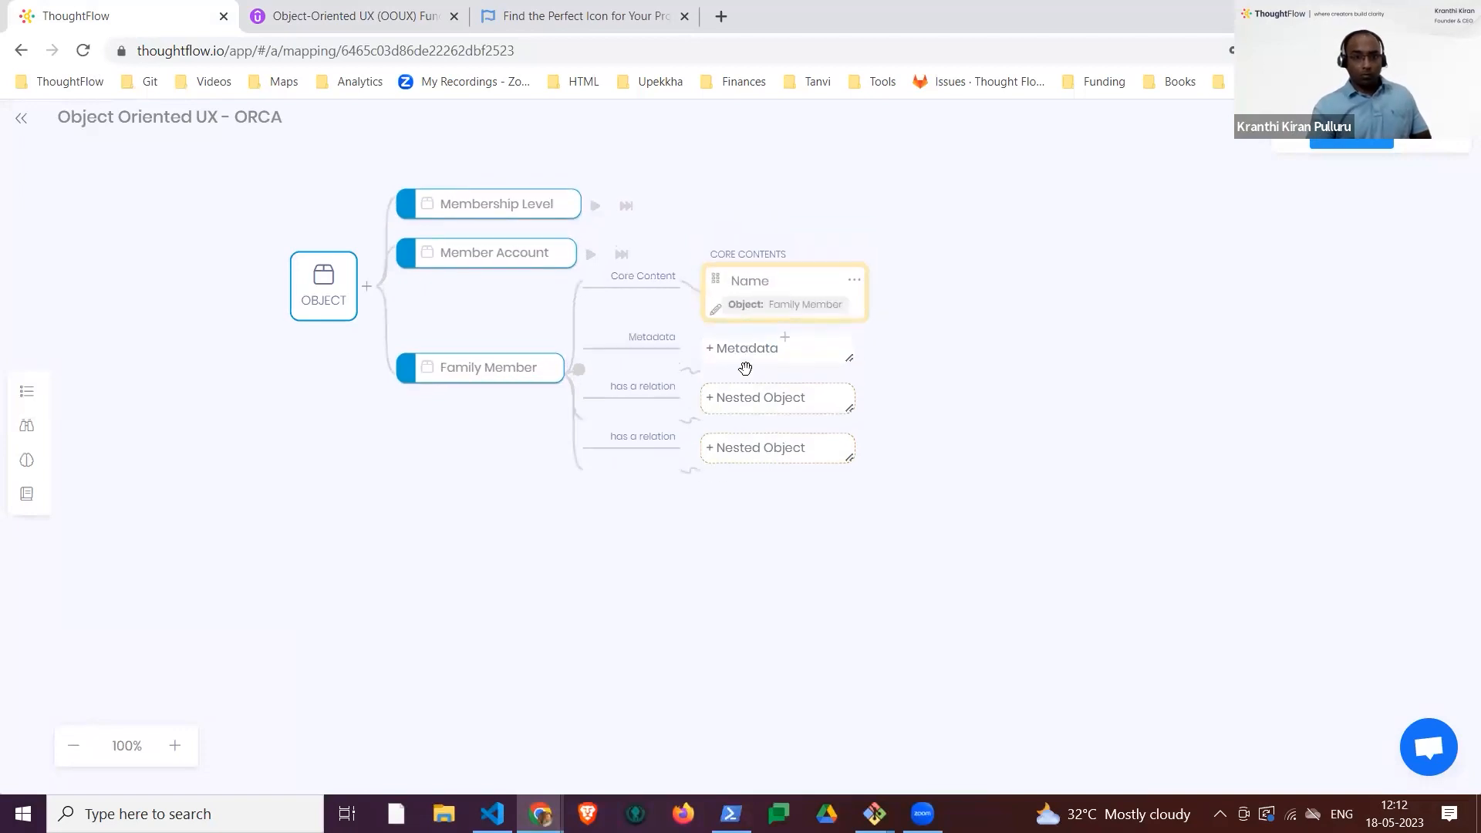
{"action": "left_click", "coordinate": [726, 353]}
{"action": "key", "text": "Return"}
Step: Set the data type of Family Member's Name to String and of its Age to Integer
{"action": "left_click", "coordinate": [853, 276]}
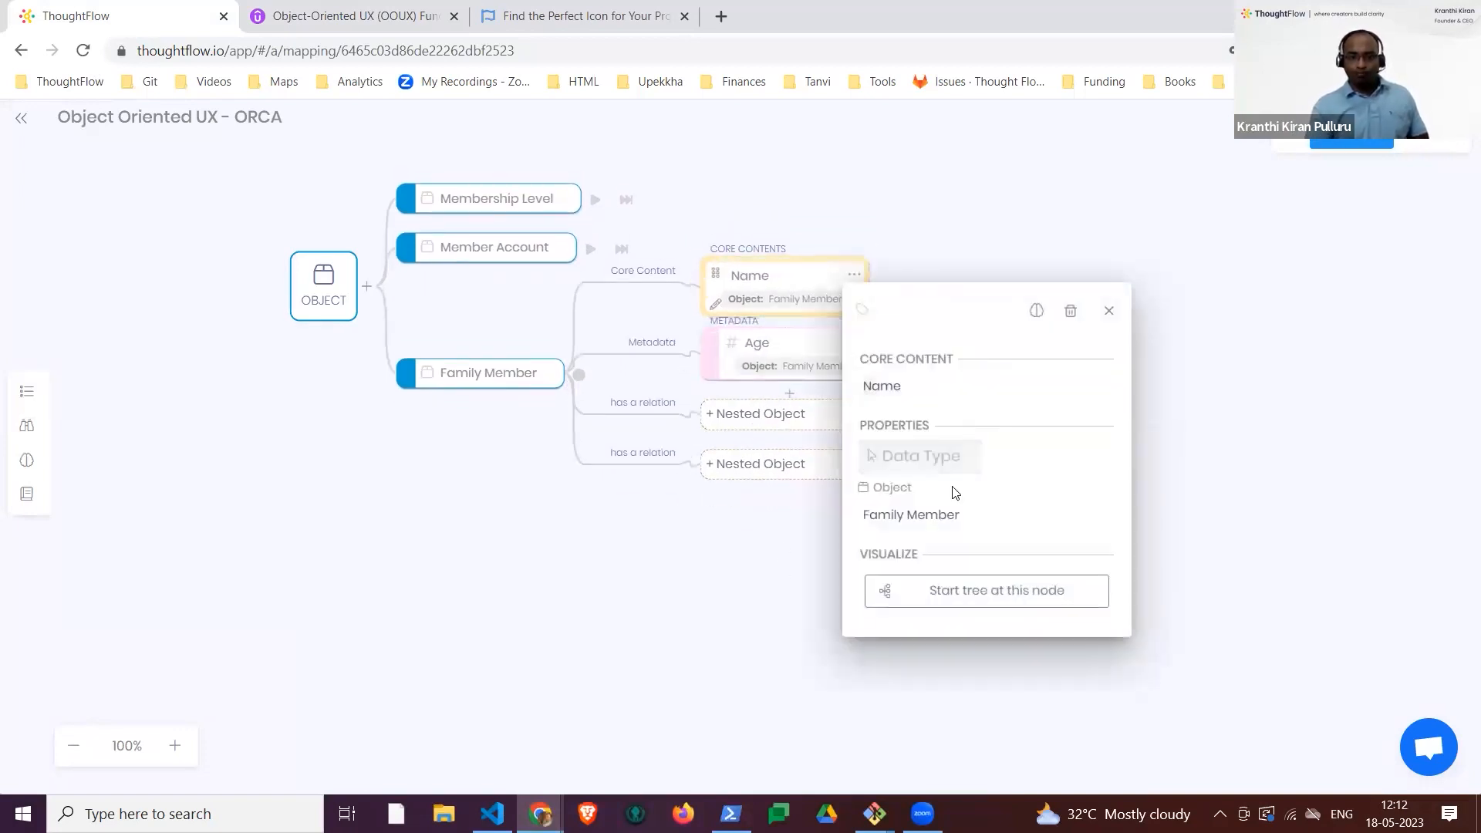
{"action": "left_click", "coordinate": [714, 563]}
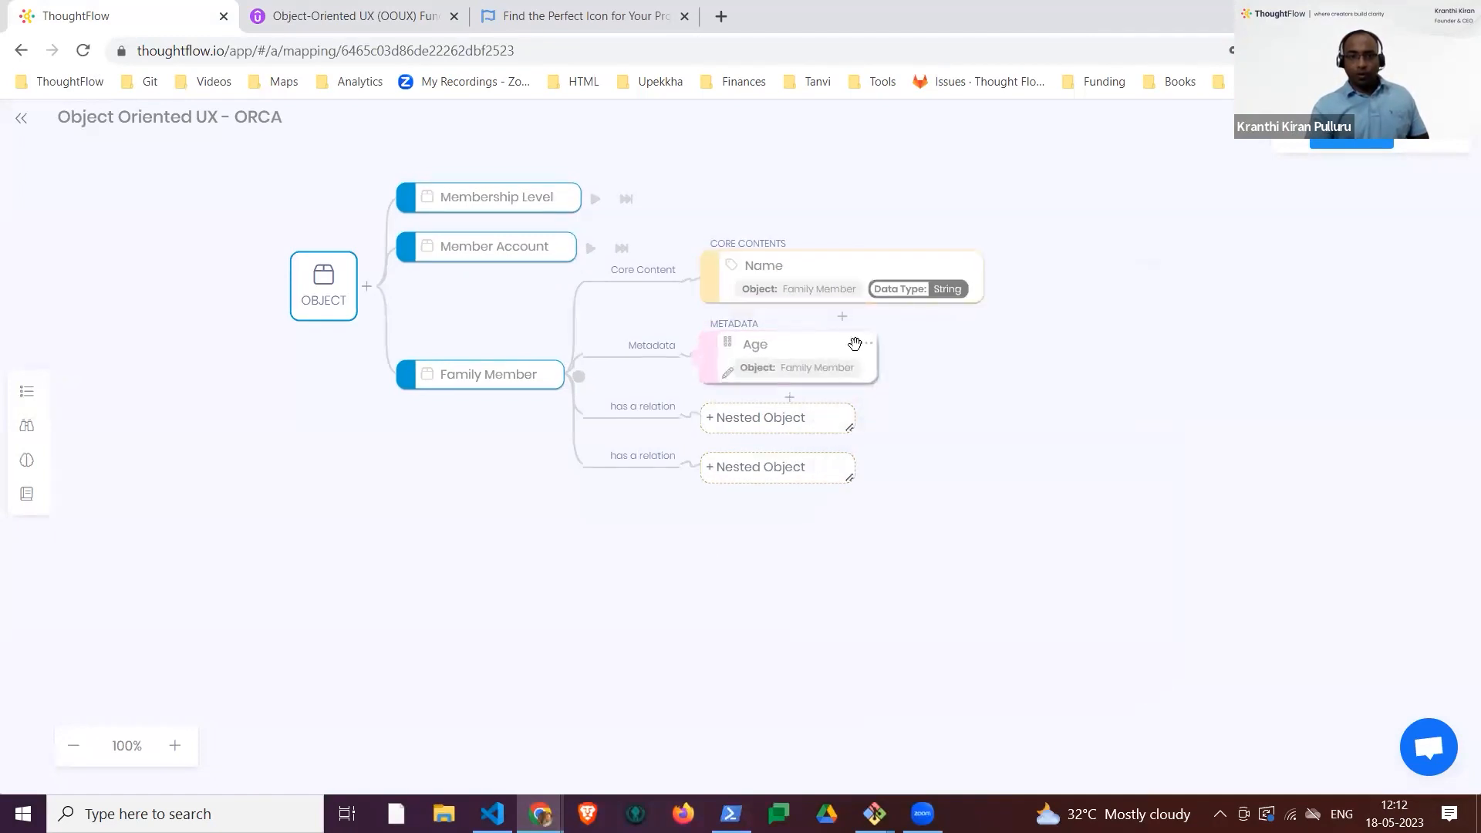
{"action": "left_click", "coordinate": [853, 348]}
{"action": "left_click", "coordinate": [919, 543]}
{"action": "left_click", "coordinate": [916, 599]}
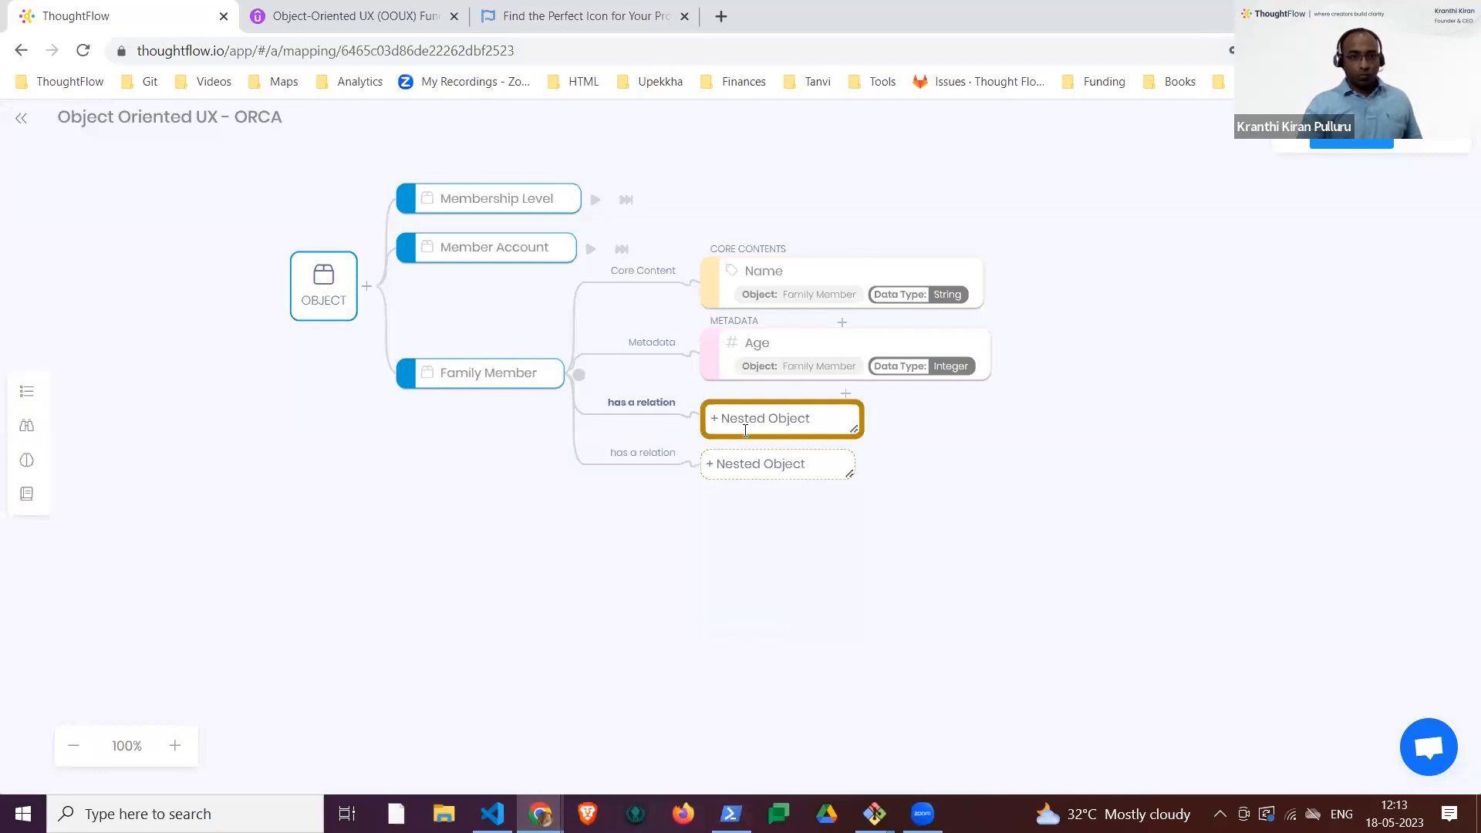
Step: Add a nested object named "Family member is a part of a Member Account" to Family Member
{"action": "key", "text": "BackSpace"}
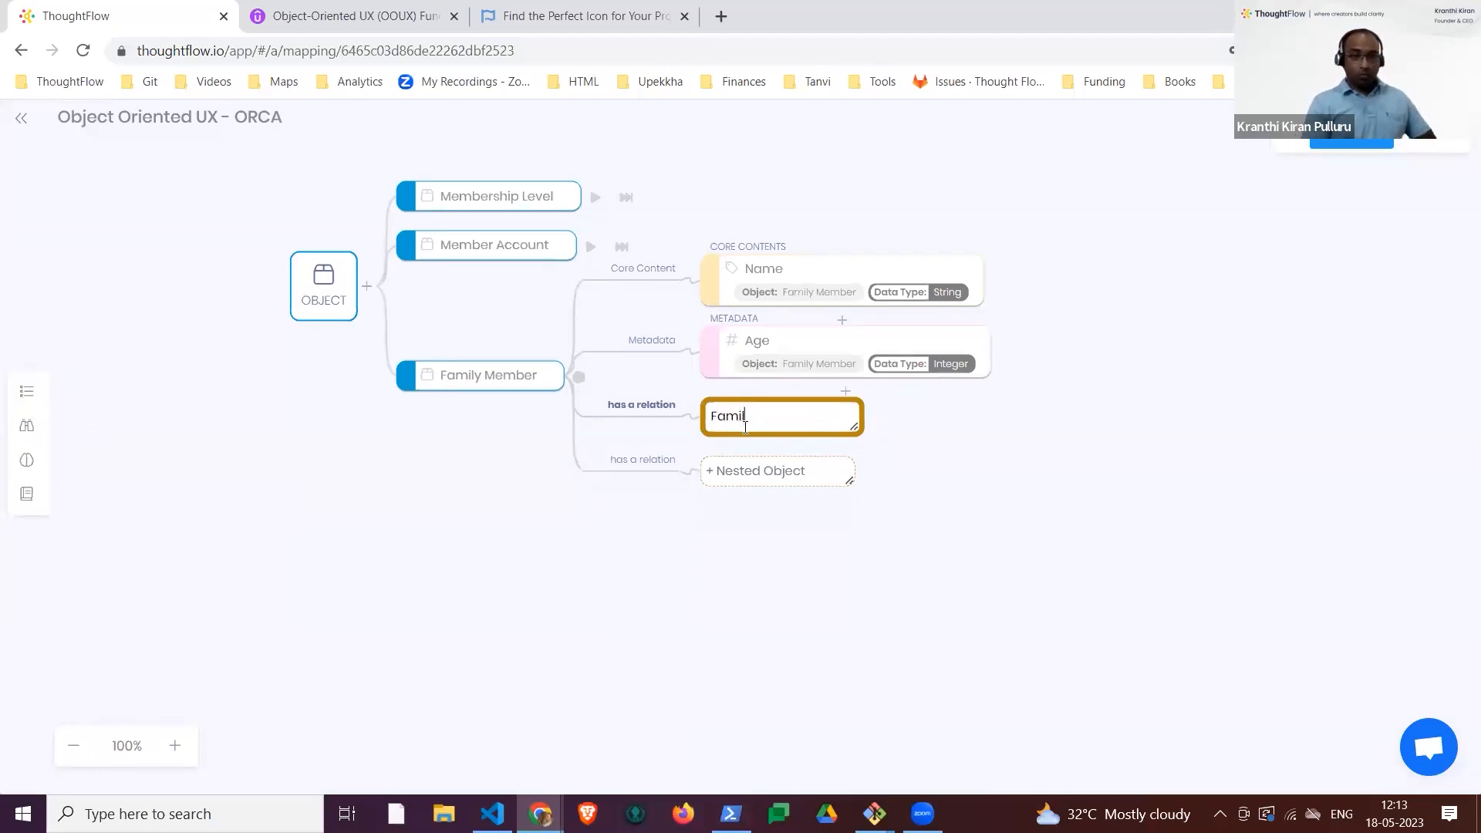
{"action": "type", "text": "part of a Member Account"}
{"action": "key", "text": "Return"}
{"action": "left_click", "coordinate": [1038, 582]}
Step: Set the target of the Family Member relation to Member Account
{"action": "left_click", "coordinate": [923, 407]}
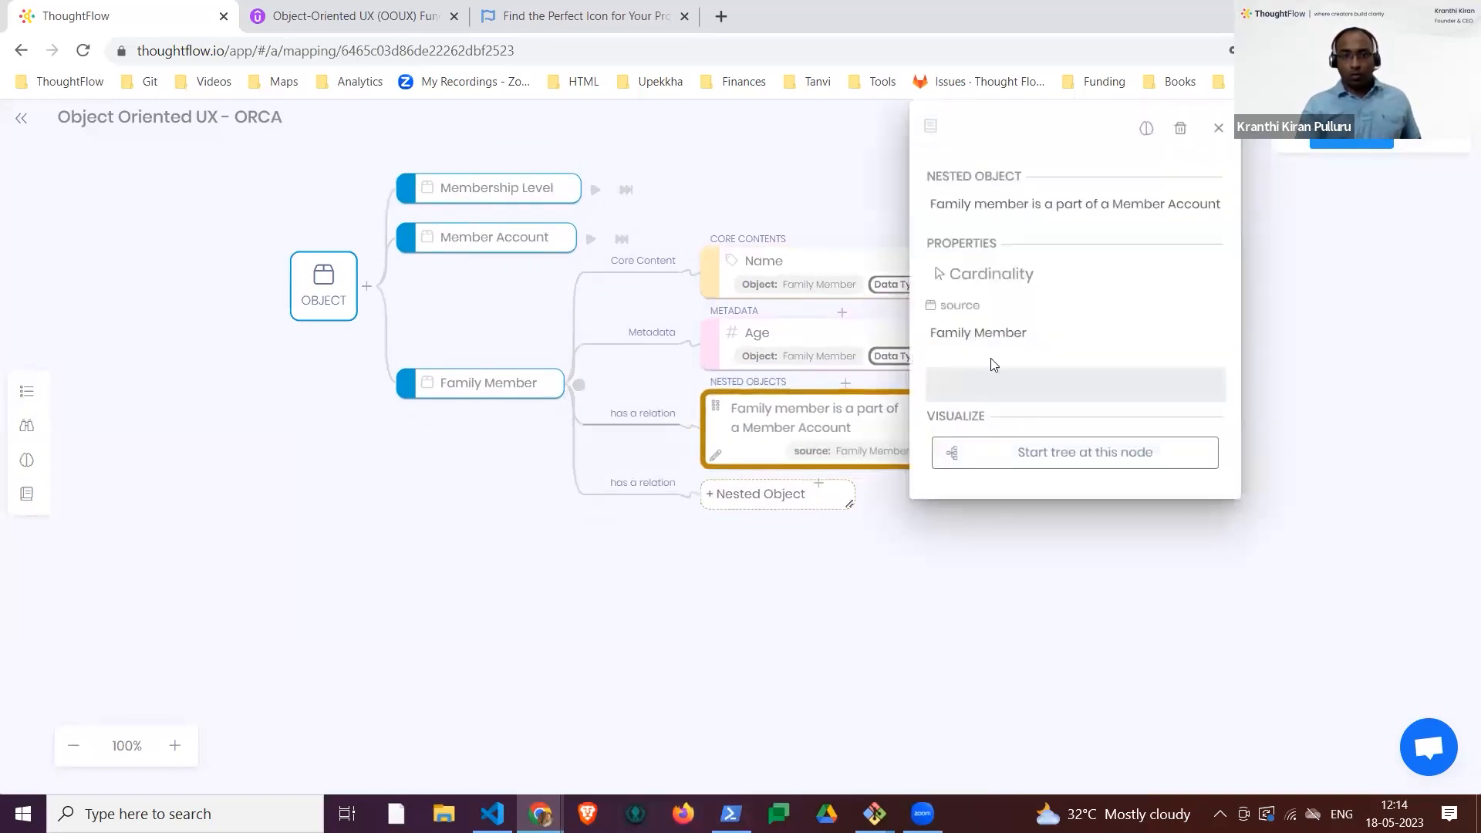
{"action": "left_click", "coordinate": [1003, 399]}
{"action": "left_click", "coordinate": [1039, 459]}
{"action": "left_click", "coordinate": [1027, 637]}
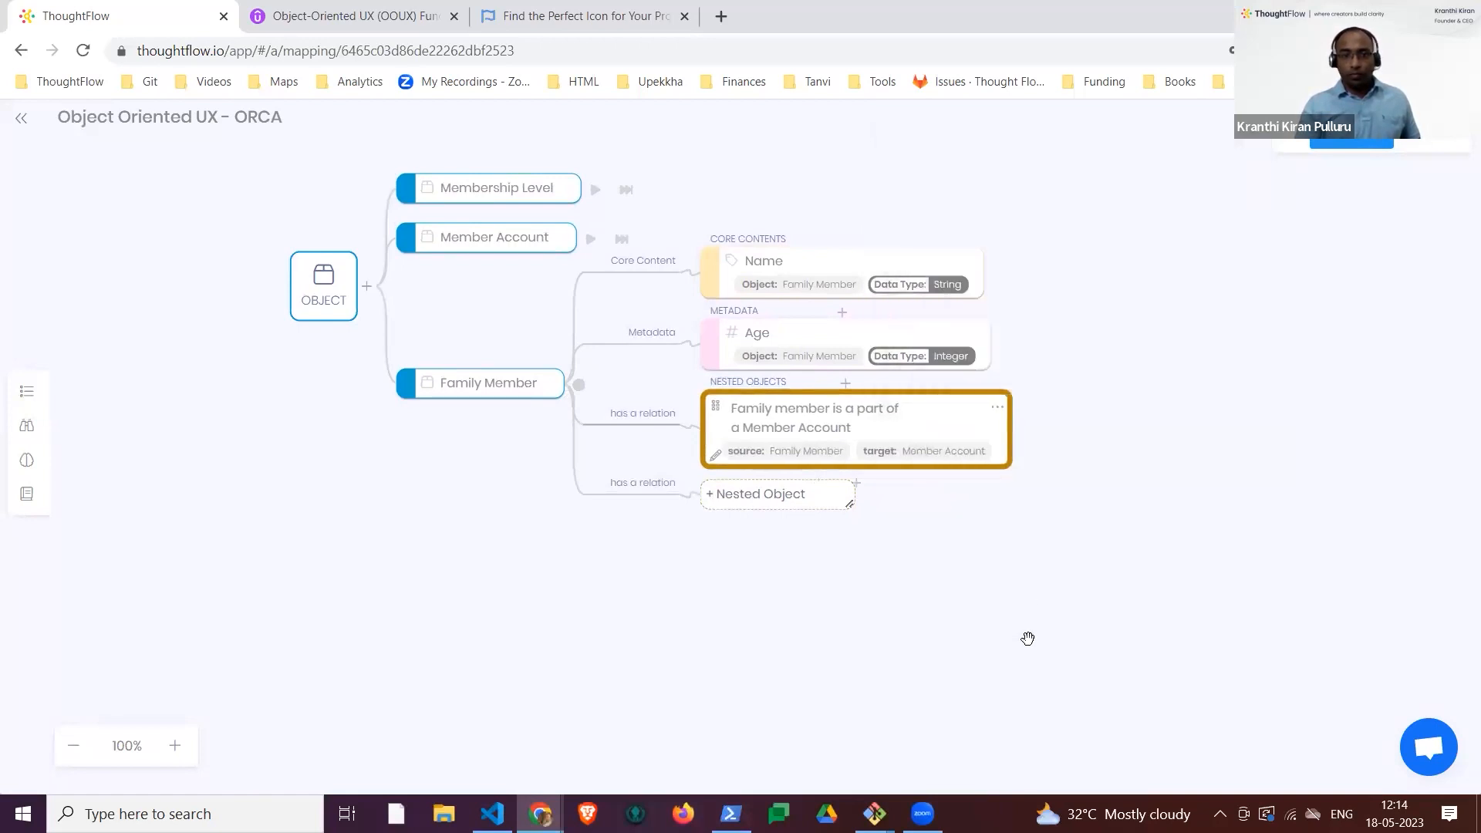
Step: Add an object named Camp to the map and collapse Family Member
{"action": "left_click_drag", "start_coordinate": [1025, 564], "coordinate": [963, 618]}
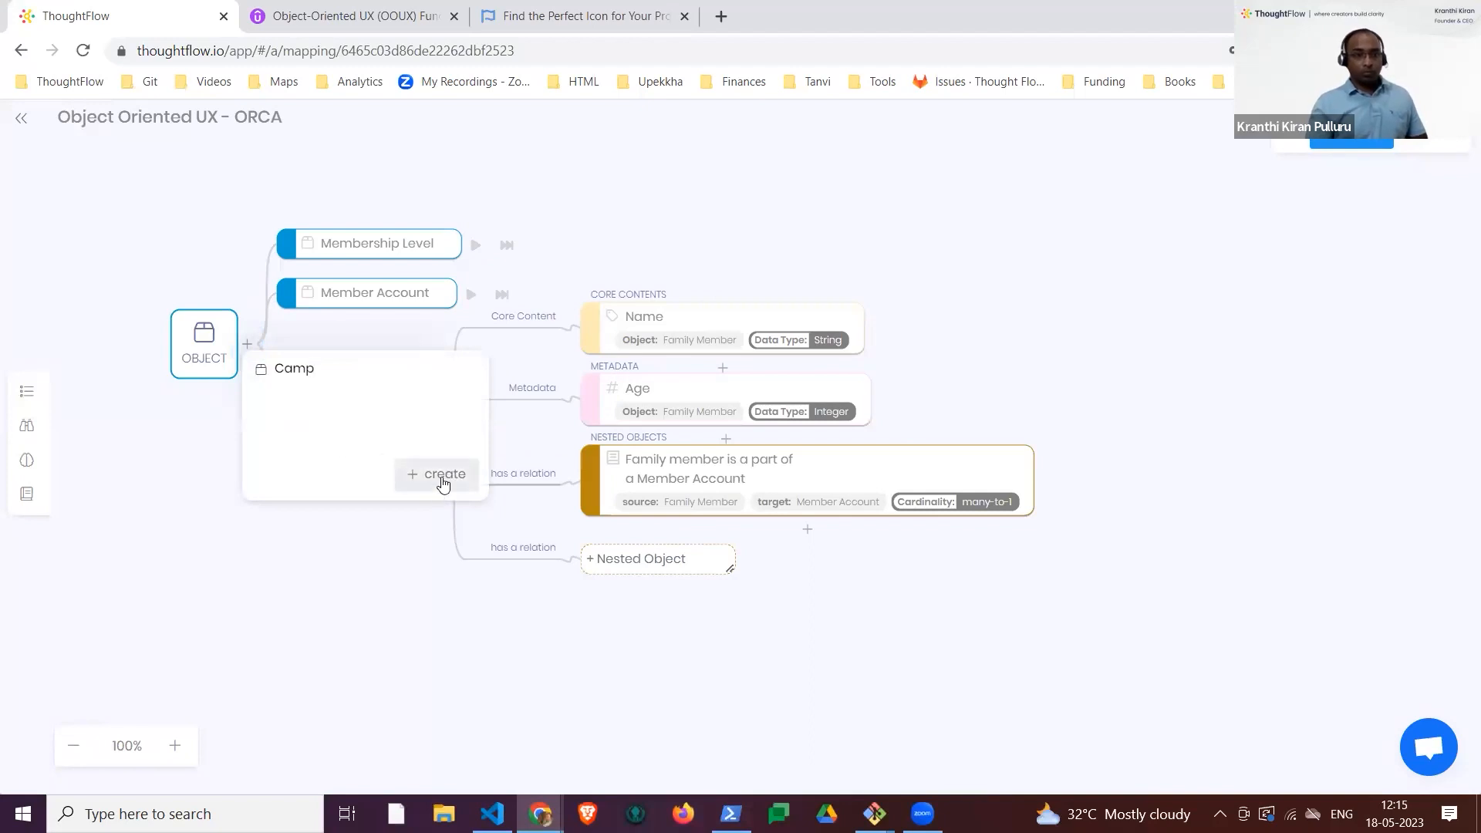
{"action": "left_click", "coordinate": [442, 491]}
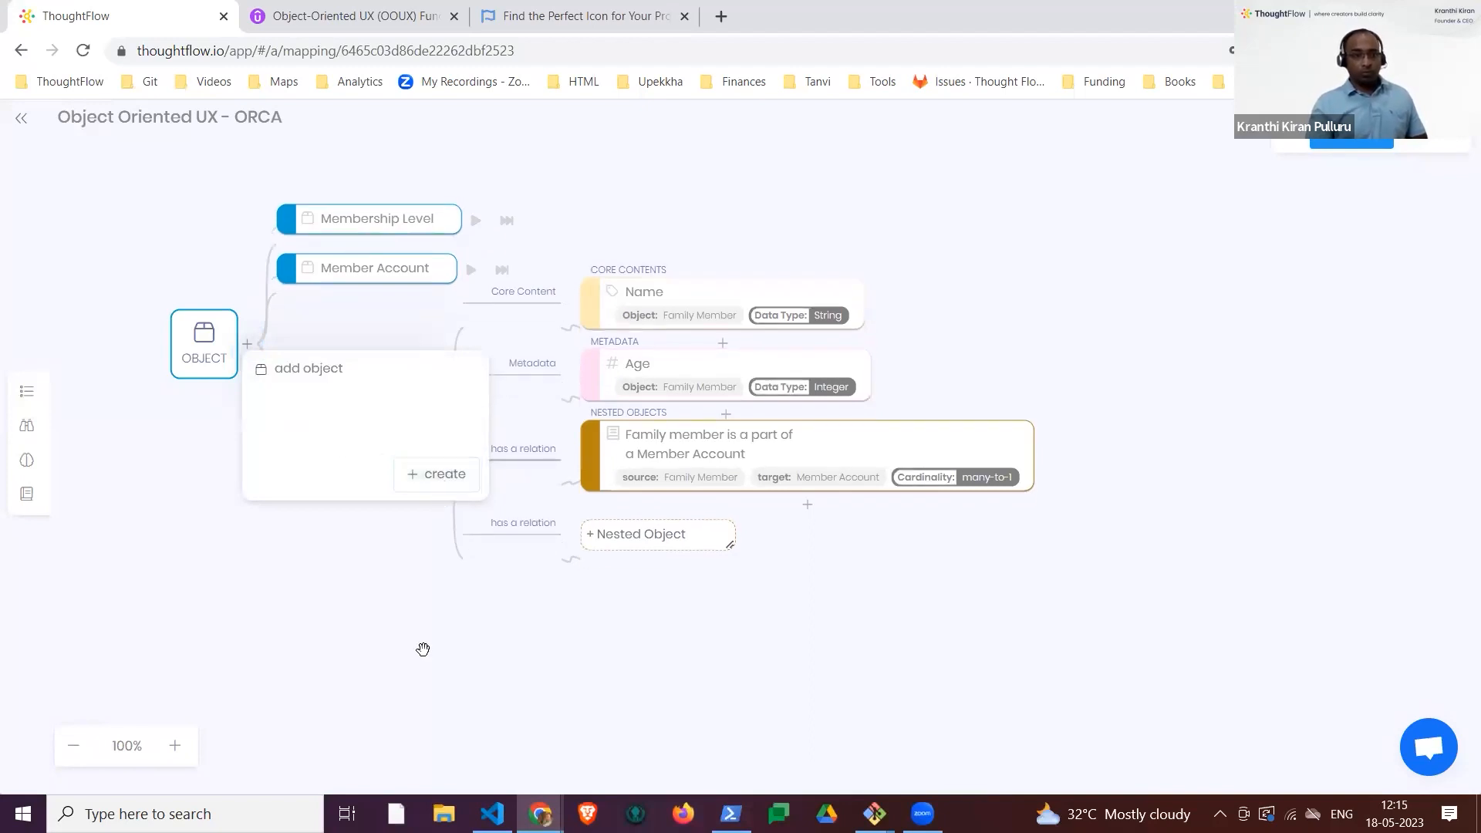
{"action": "left_click", "coordinate": [464, 424]}
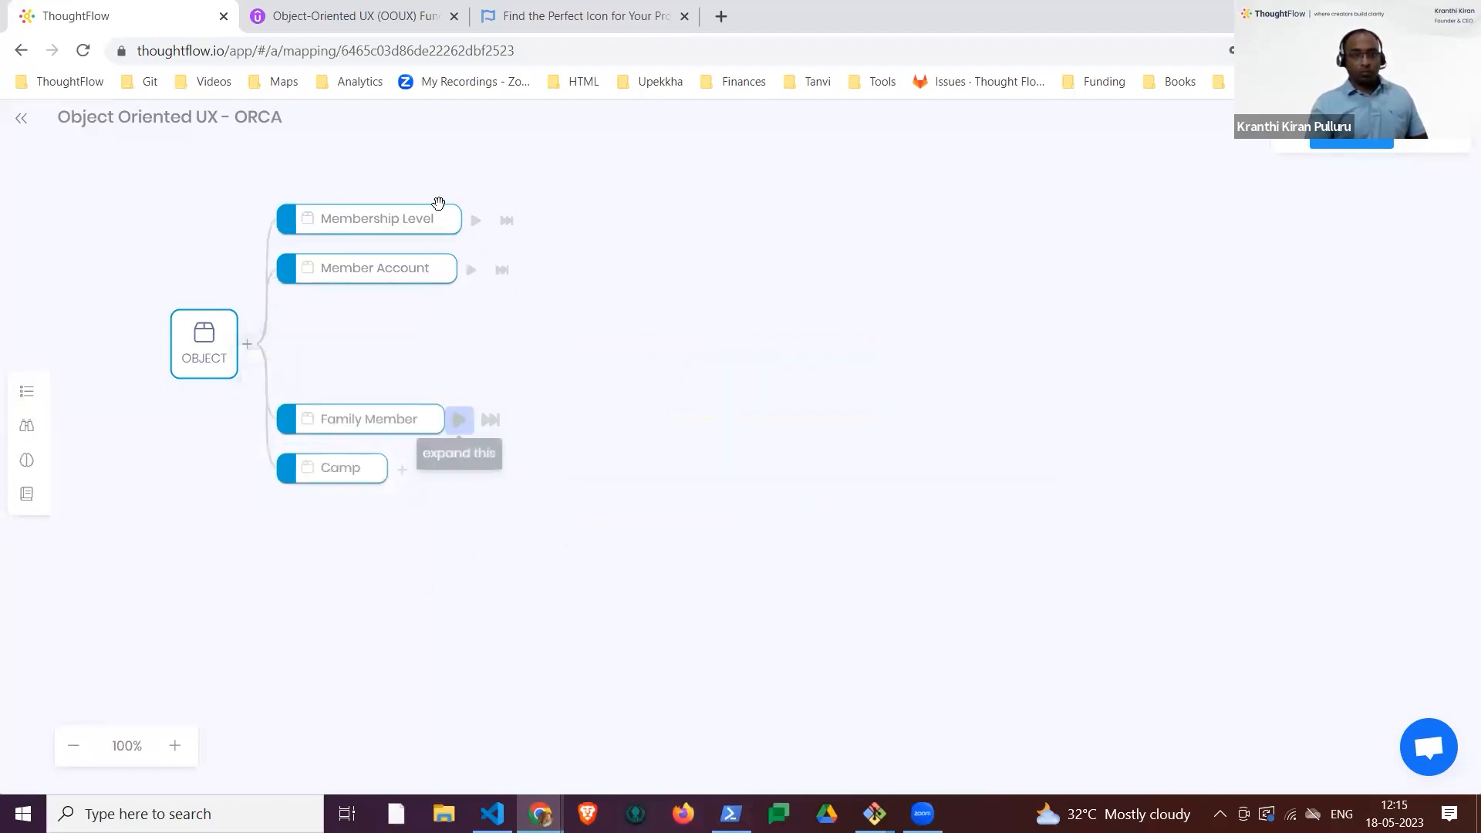
Step: Give Camp a core content named Name and metadata named Date Range, Age Range and Base Cost
{"action": "left_click", "coordinate": [402, 419]}
{"action": "left_click", "coordinate": [610, 378]}
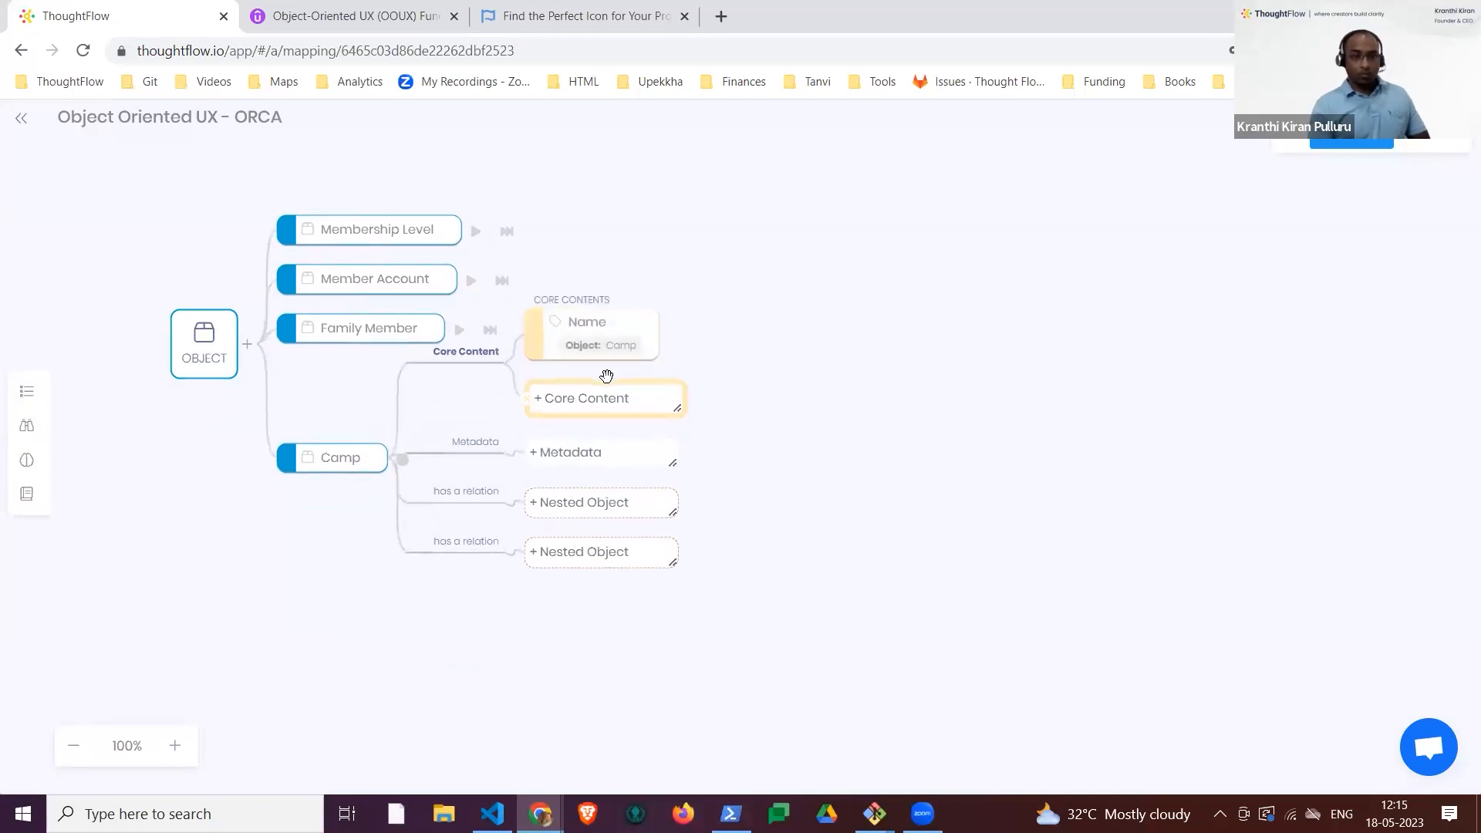
{"action": "left_click", "coordinate": [551, 433]}
{"action": "type", "text": "Date Range"}
{"action": "key", "text": "Return"}
{"action": "type", "text": "Age"}
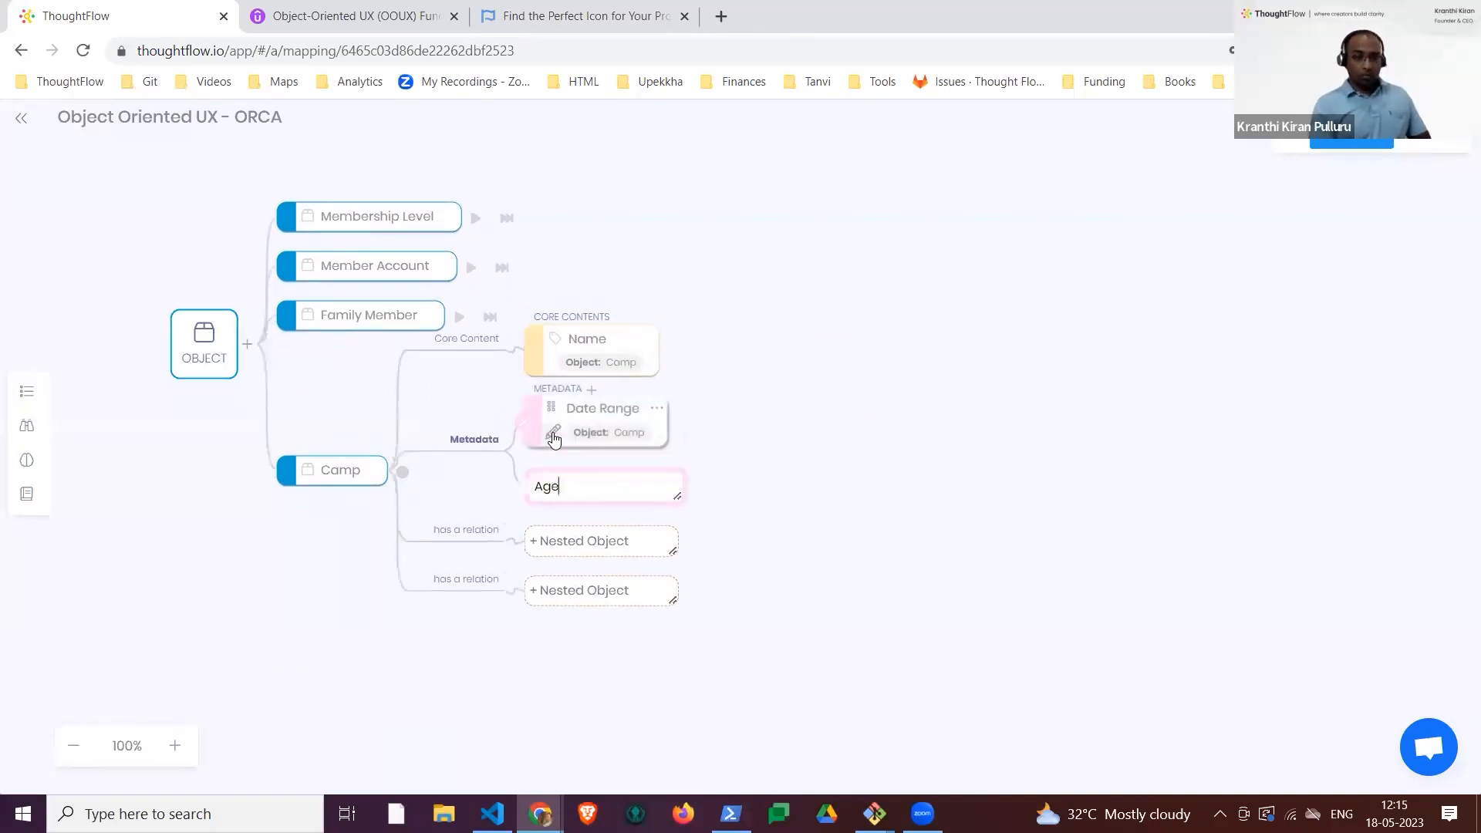
{"action": "type", "text": " Range"}
{"action": "key", "text": "Return"}
{"action": "type", "text": "Base Cost"}
{"action": "key", "text": "Return"}
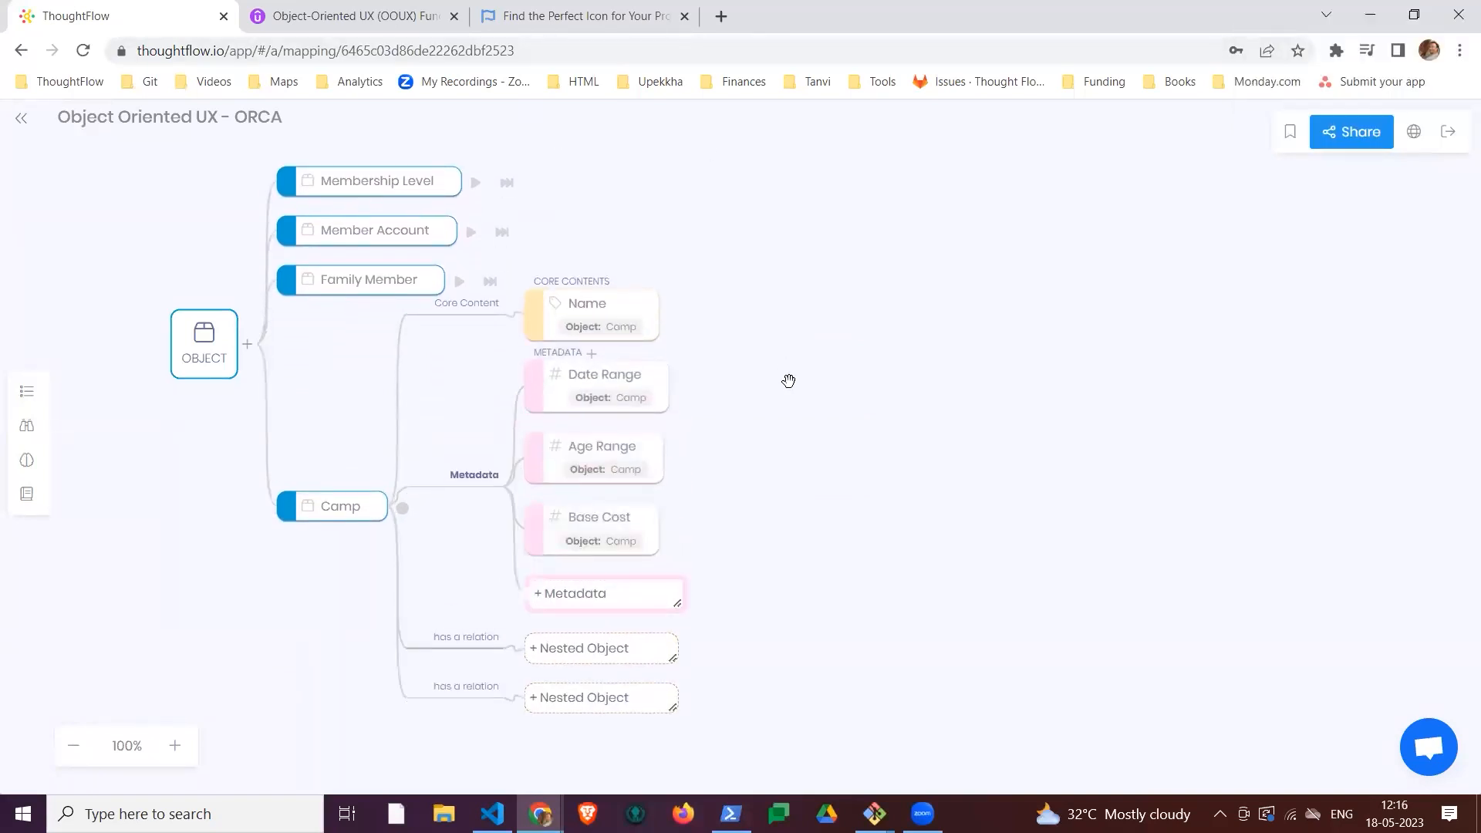
Step: Add a second core content named "Blurb about the camp" to Camp
{"action": "left_click", "coordinate": [588, 346]}
{"action": "type", "text": "Blurb about the camp"}
{"action": "key", "text": "Return"}
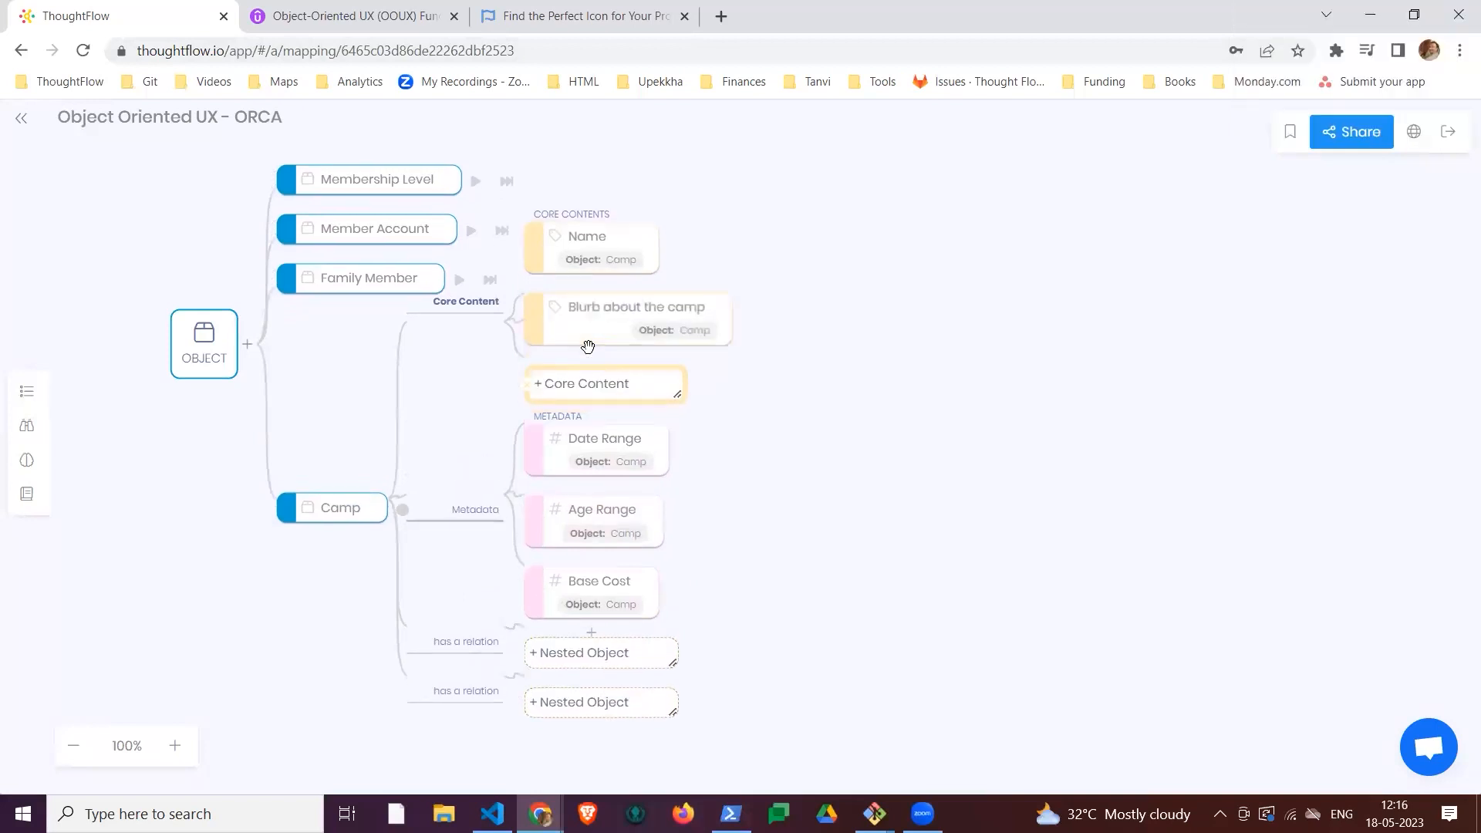
Step: Set the data type of Camp's Name and "Blurb about the camp" core contents to String
{"action": "left_click", "coordinate": [589, 346]}
{"action": "left_click", "coordinate": [633, 322]}
{"action": "left_click", "coordinate": [699, 509]}
{"action": "left_click", "coordinate": [695, 545]}
{"action": "left_click", "coordinate": [882, 360]}
{"action": "left_click", "coordinate": [704, 329]}
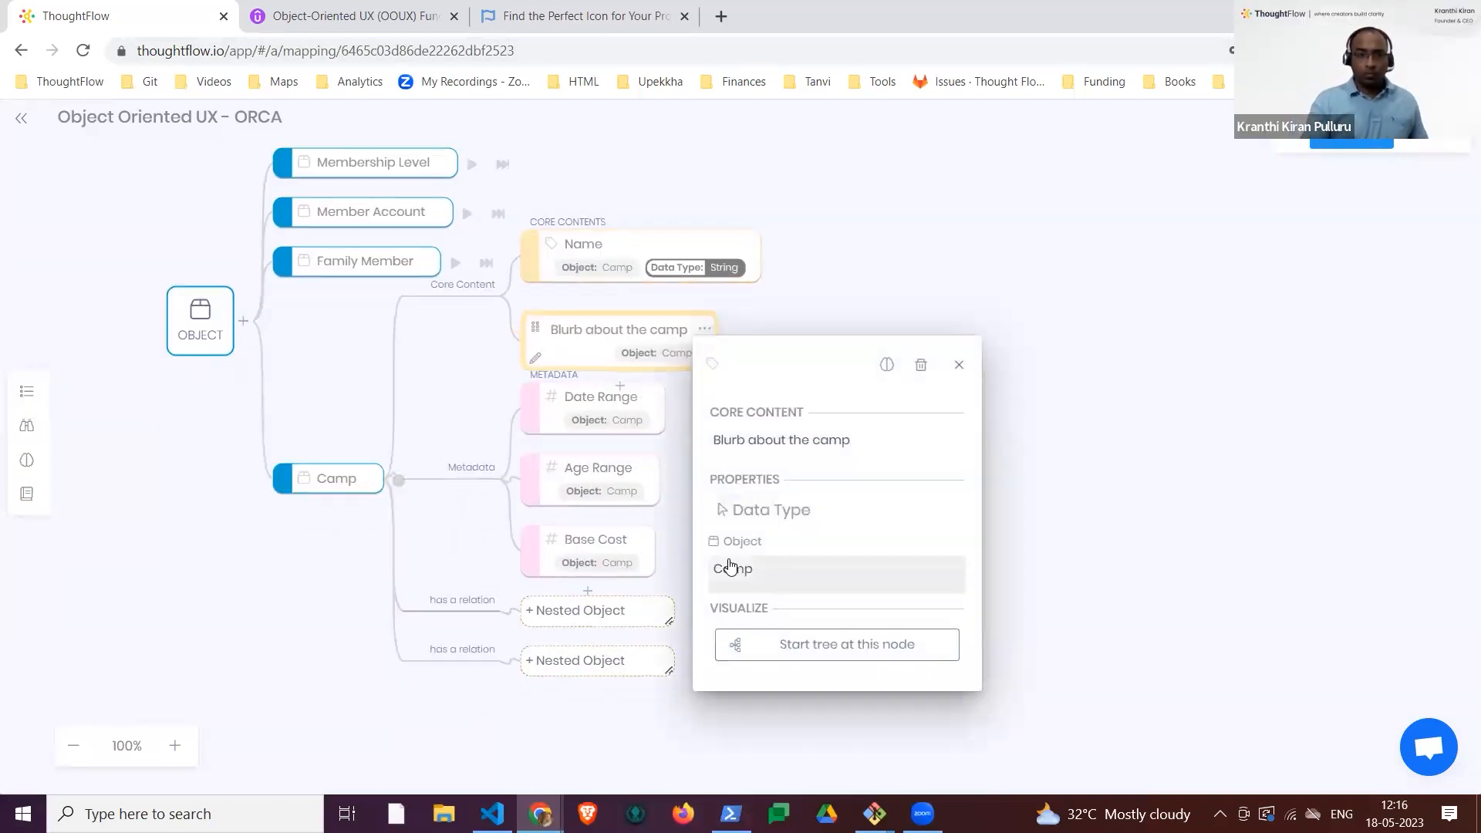
{"action": "left_click", "coordinate": [699, 508]}
{"action": "left_click", "coordinate": [695, 545]}
{"action": "left_click", "coordinate": [959, 364]}
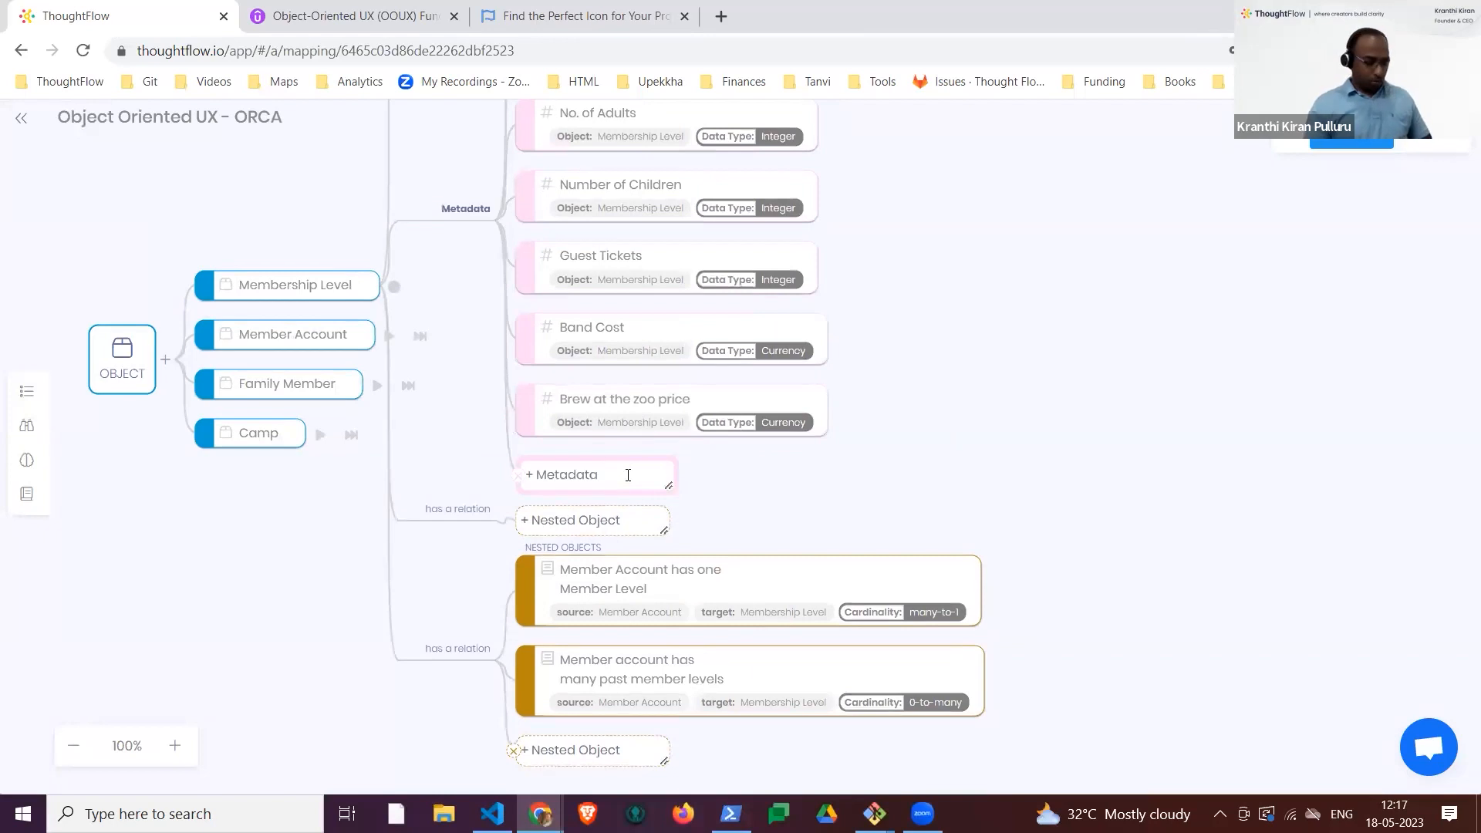
Step: Add a metadata item named Camp Discount to Membership Level and set its data type to Integer
{"action": "type", "text": "Discount"}
{"action": "key", "text": "Return"}
{"action": "left_click", "coordinate": [660, 442]}
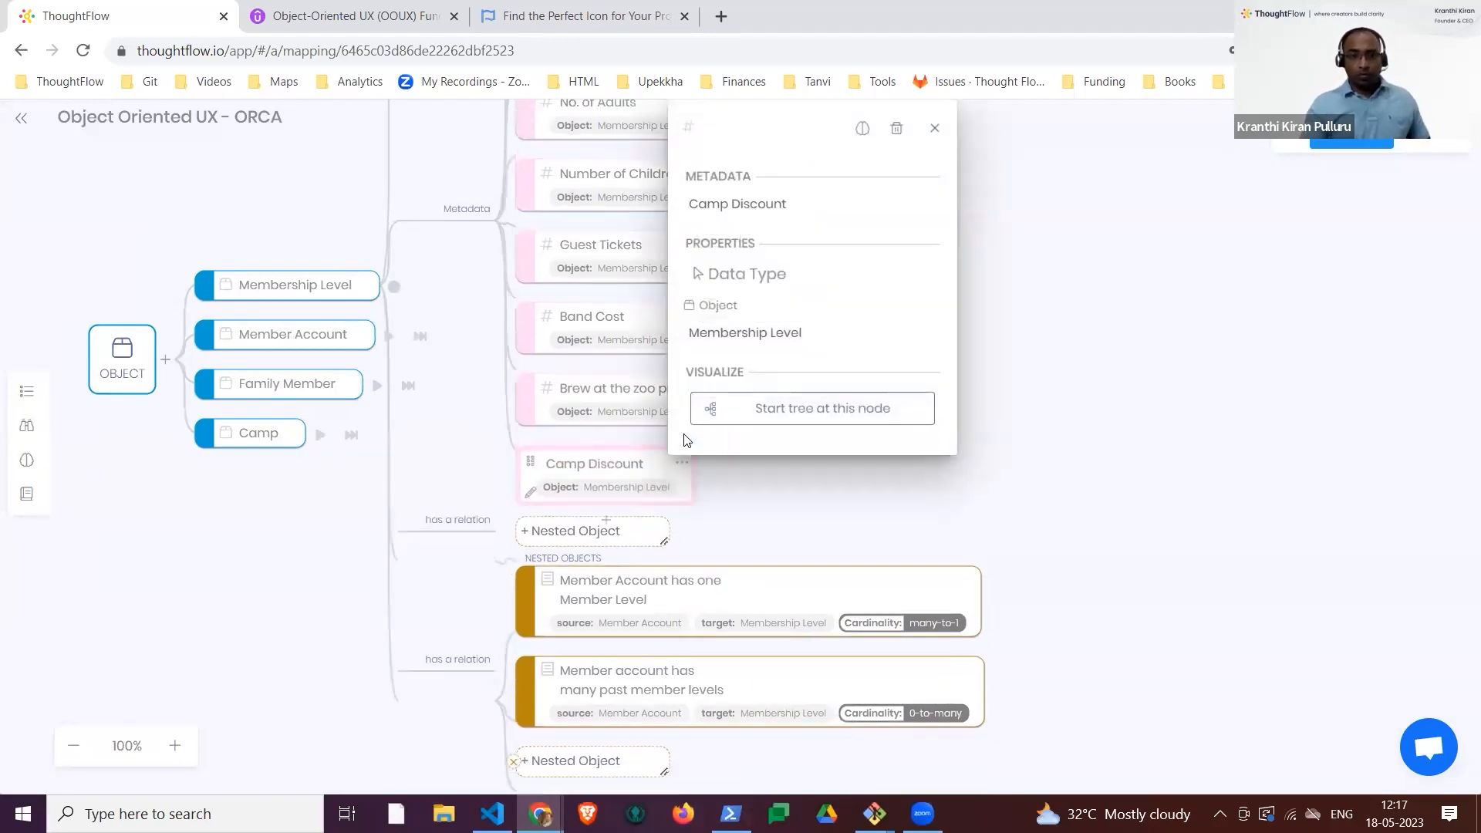
{"action": "left_click", "coordinate": [745, 288]}
{"action": "left_click", "coordinate": [747, 371]}
{"action": "left_click", "coordinate": [208, 665]}
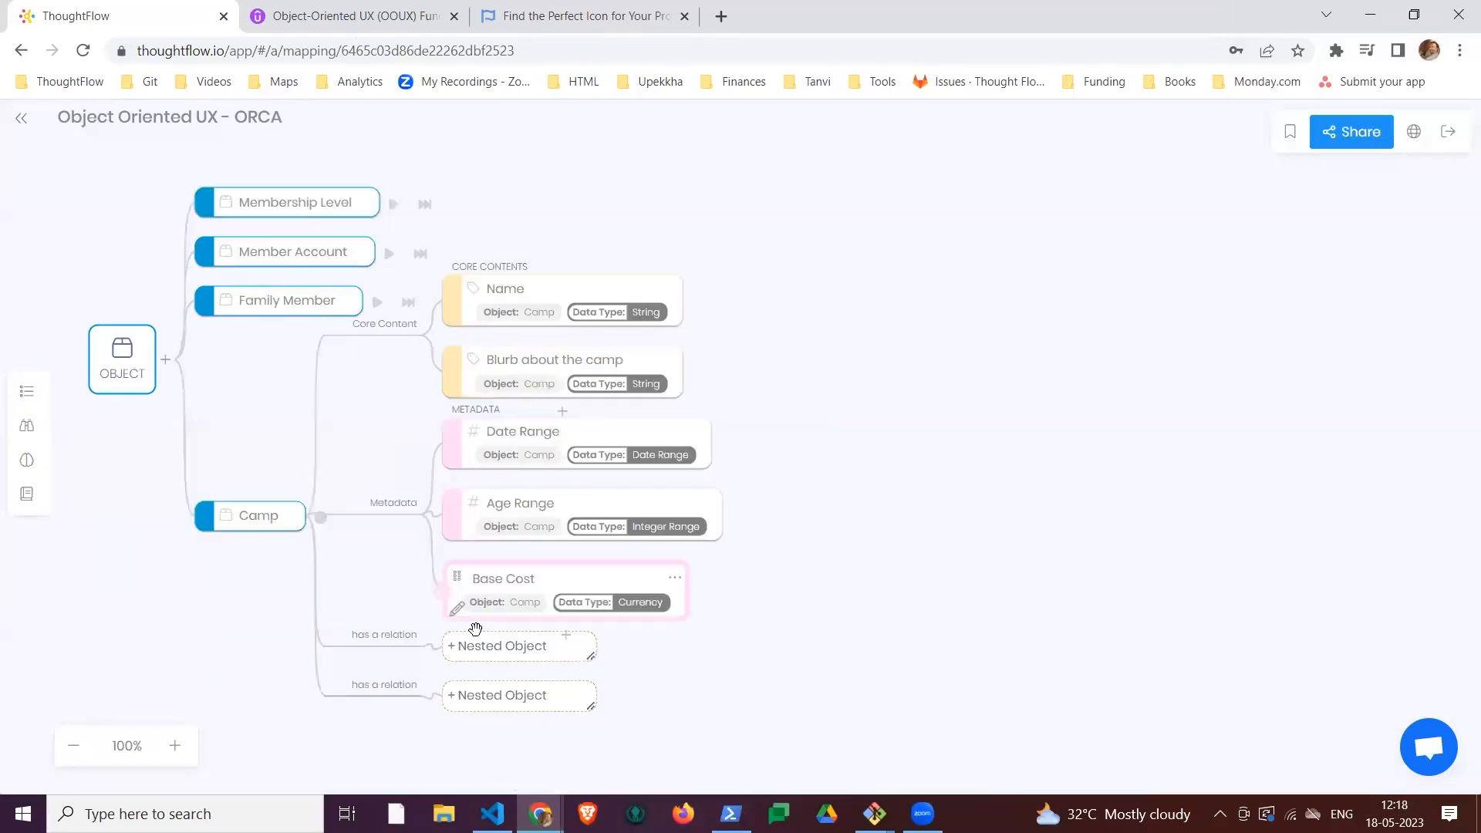
Step: Add a nested object named "Has many family members signed up" to Camp
{"action": "left_click", "coordinate": [479, 646]}
{"action": "type", "text": "Has "}
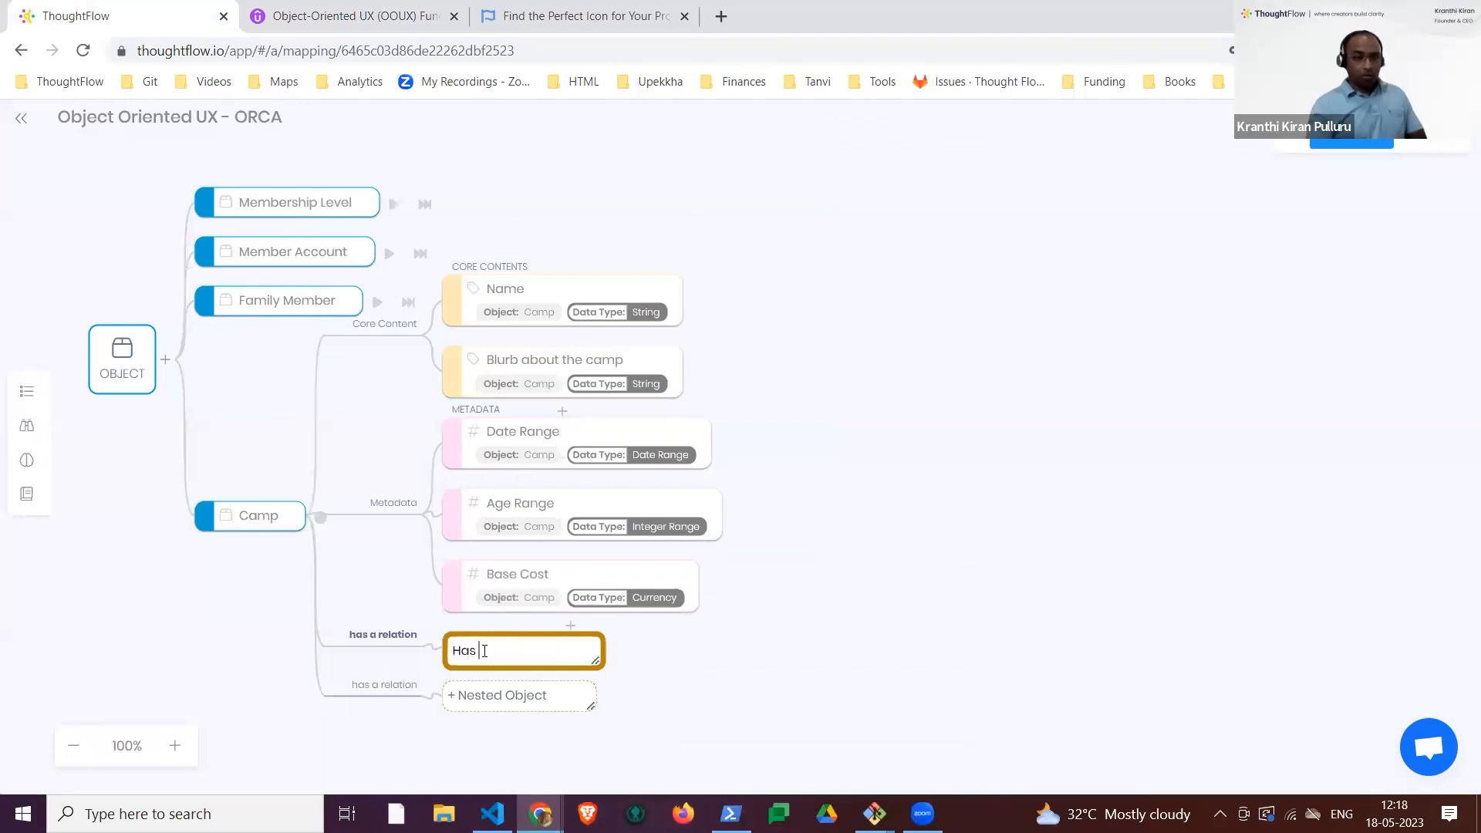
{"action": "type", "text": "mu"}
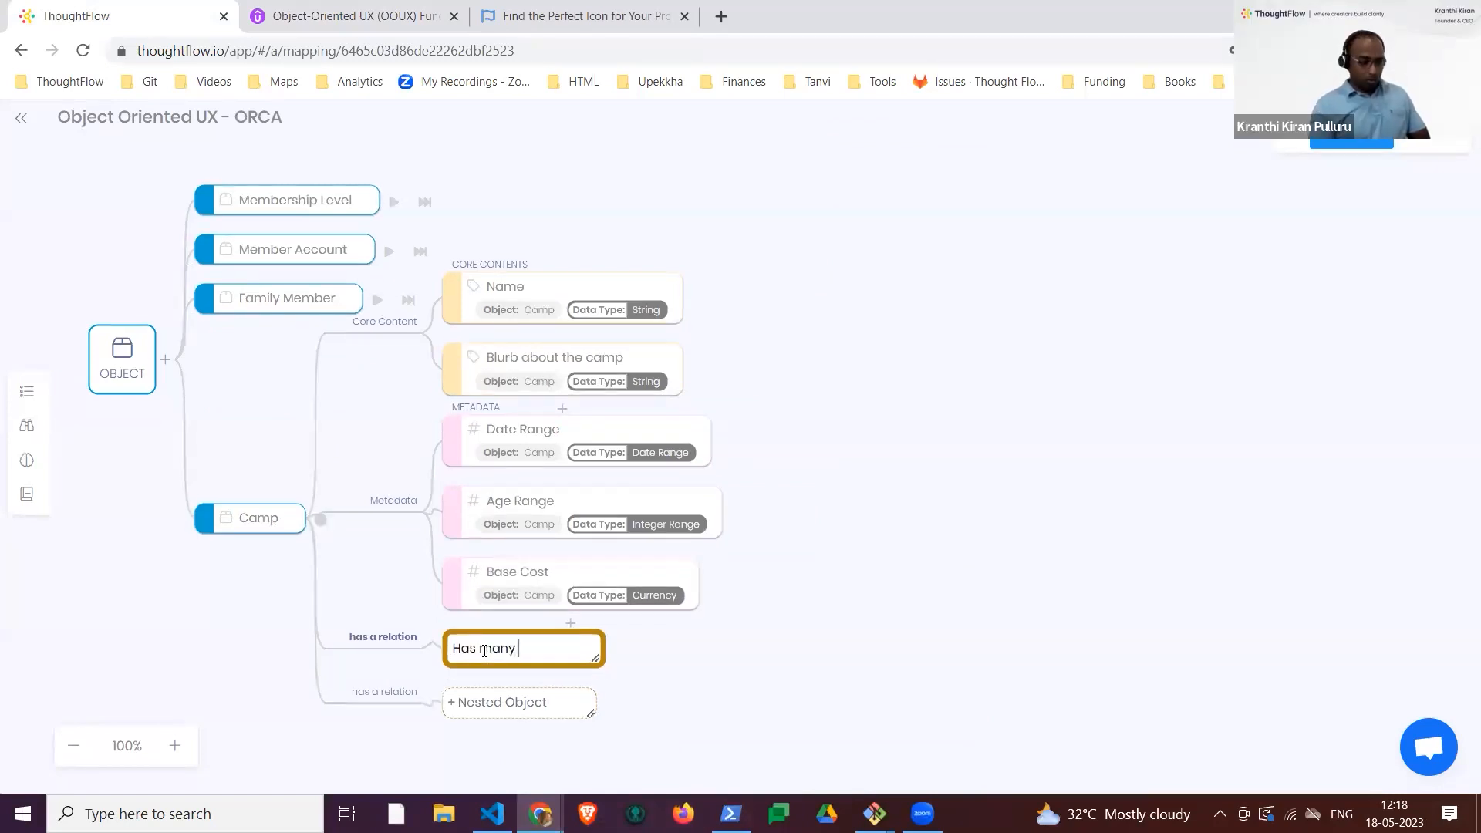
{"action": "type", "text": "ny family members signed up"}
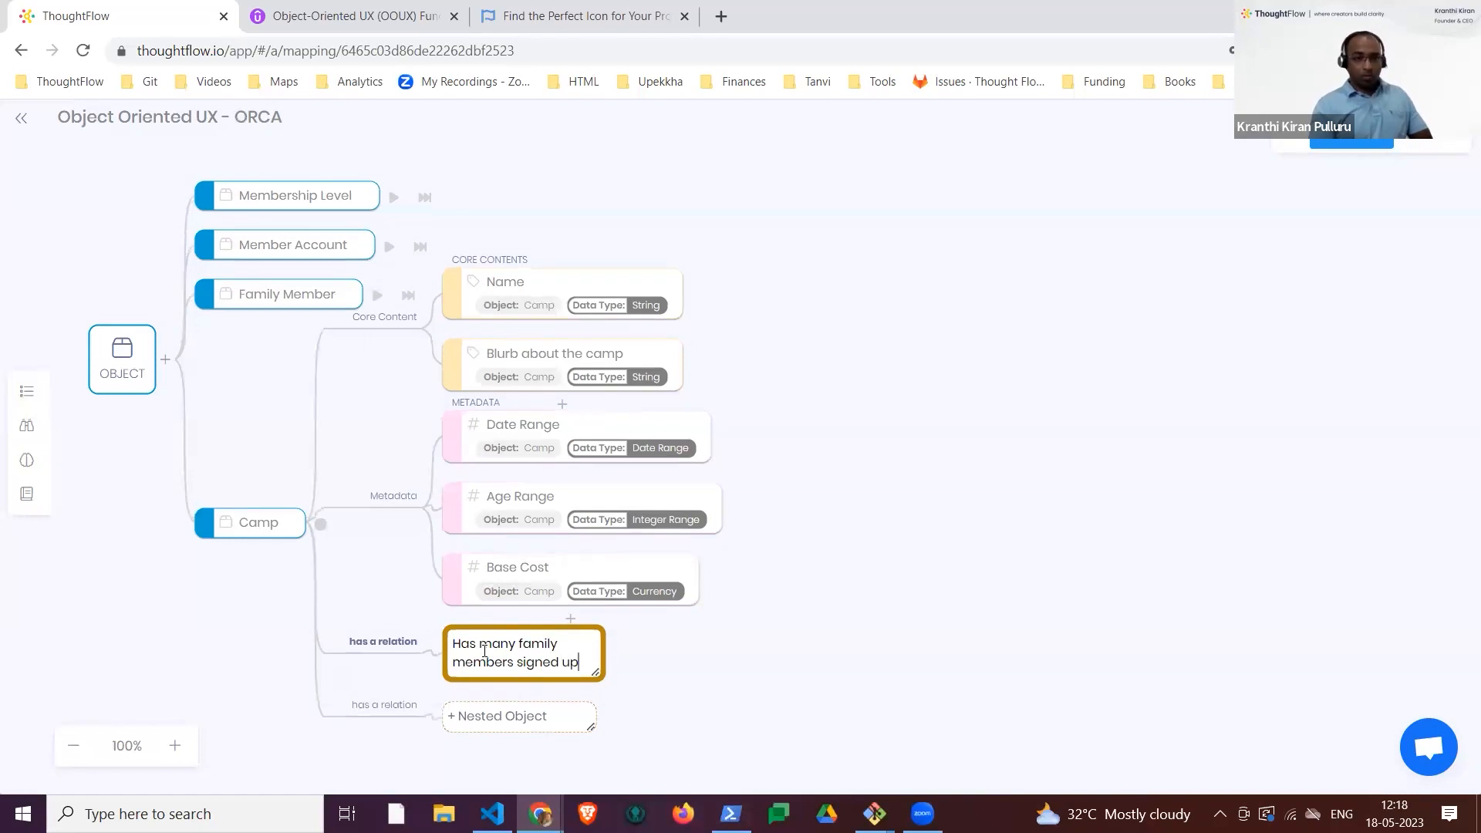
{"action": "key", "text": "Return"}
{"action": "left_click_drag", "start_coordinate": [830, 657], "coordinate": [797, 527]}
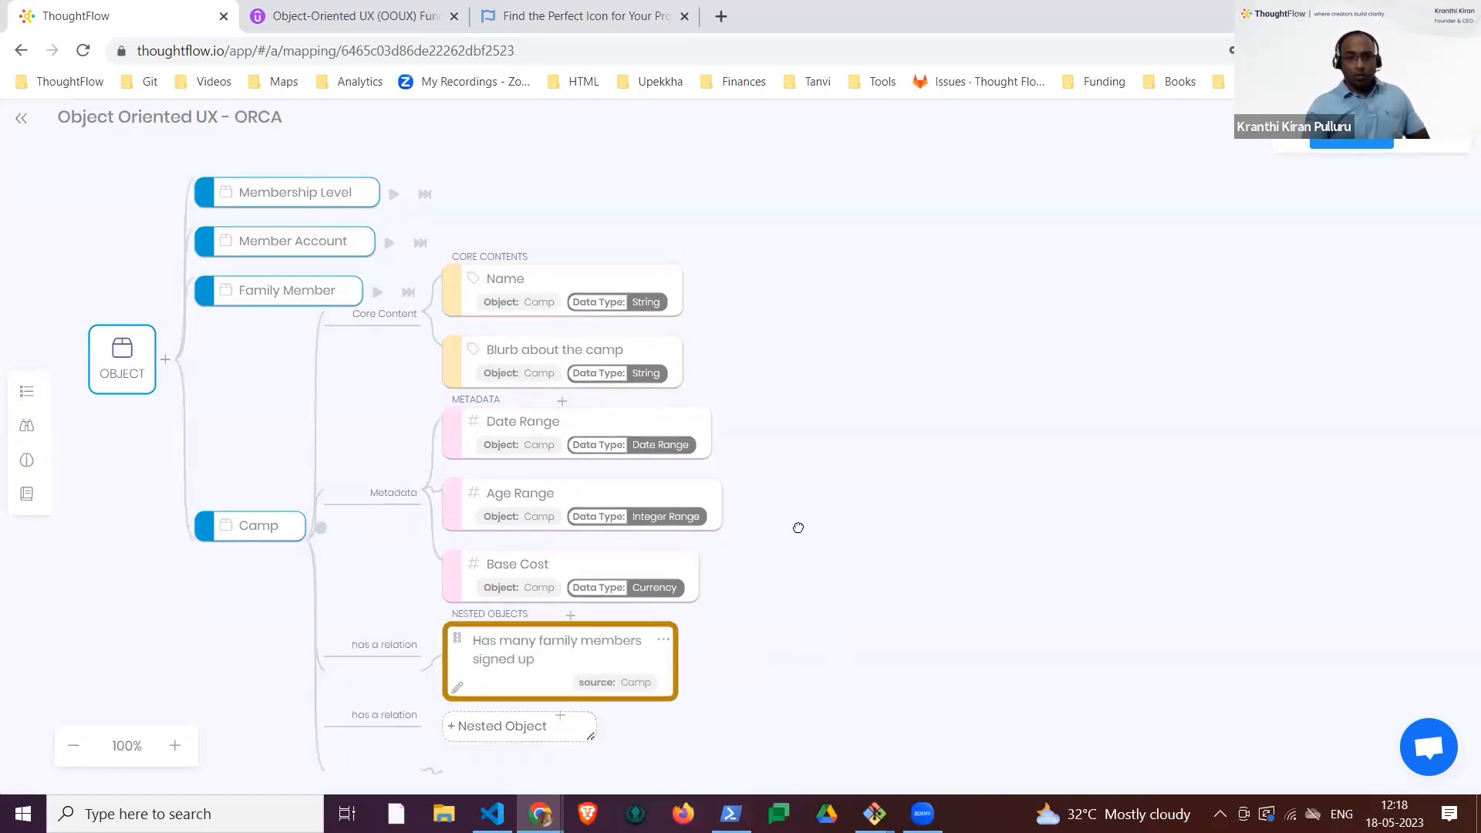
Step: Set the target of Camp's nested object to Family Member and its cardinality to 0-to-many
{"action": "left_click", "coordinate": [627, 502]}
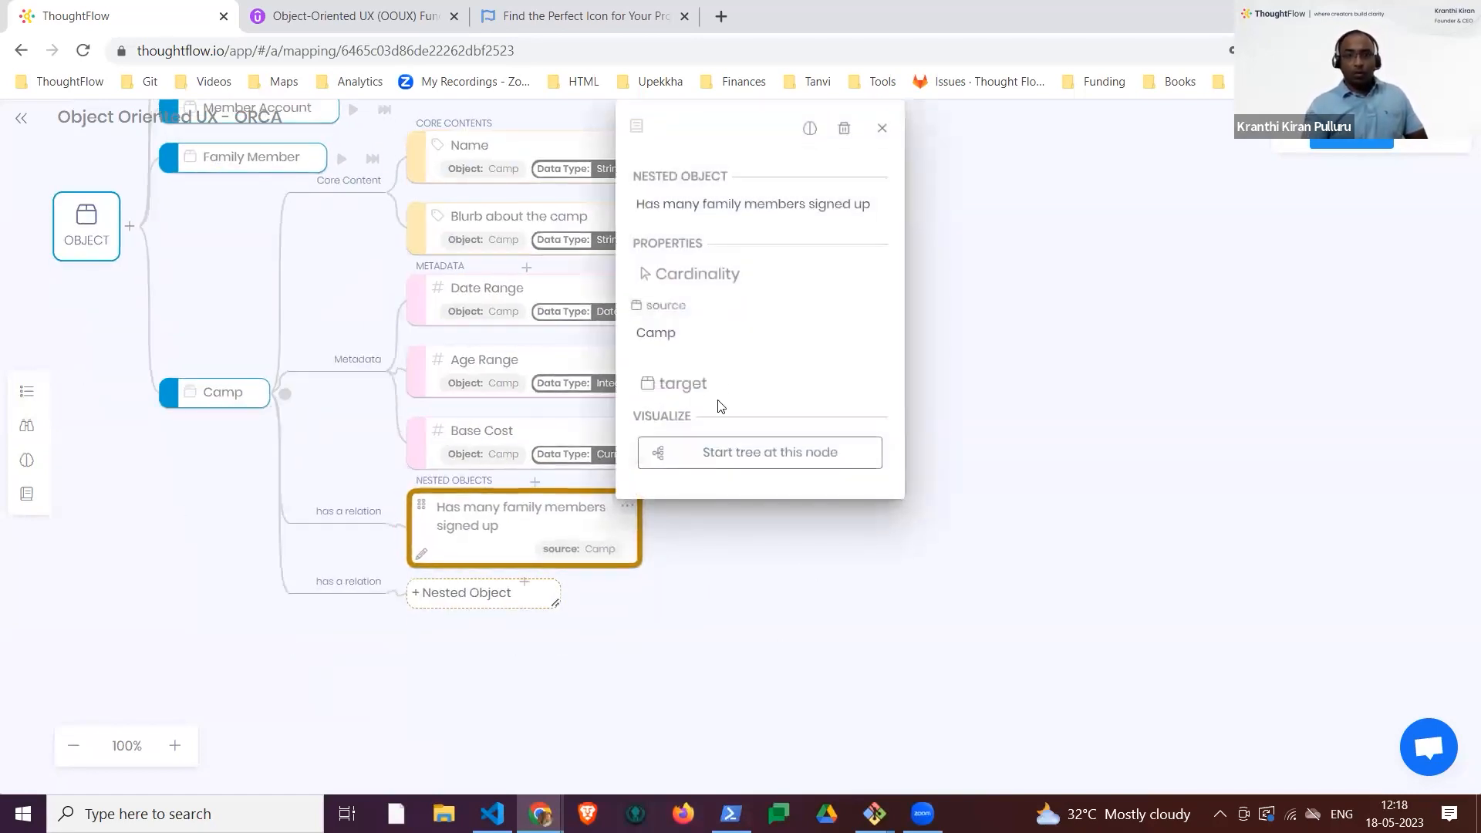
{"action": "left_click", "coordinate": [716, 399]}
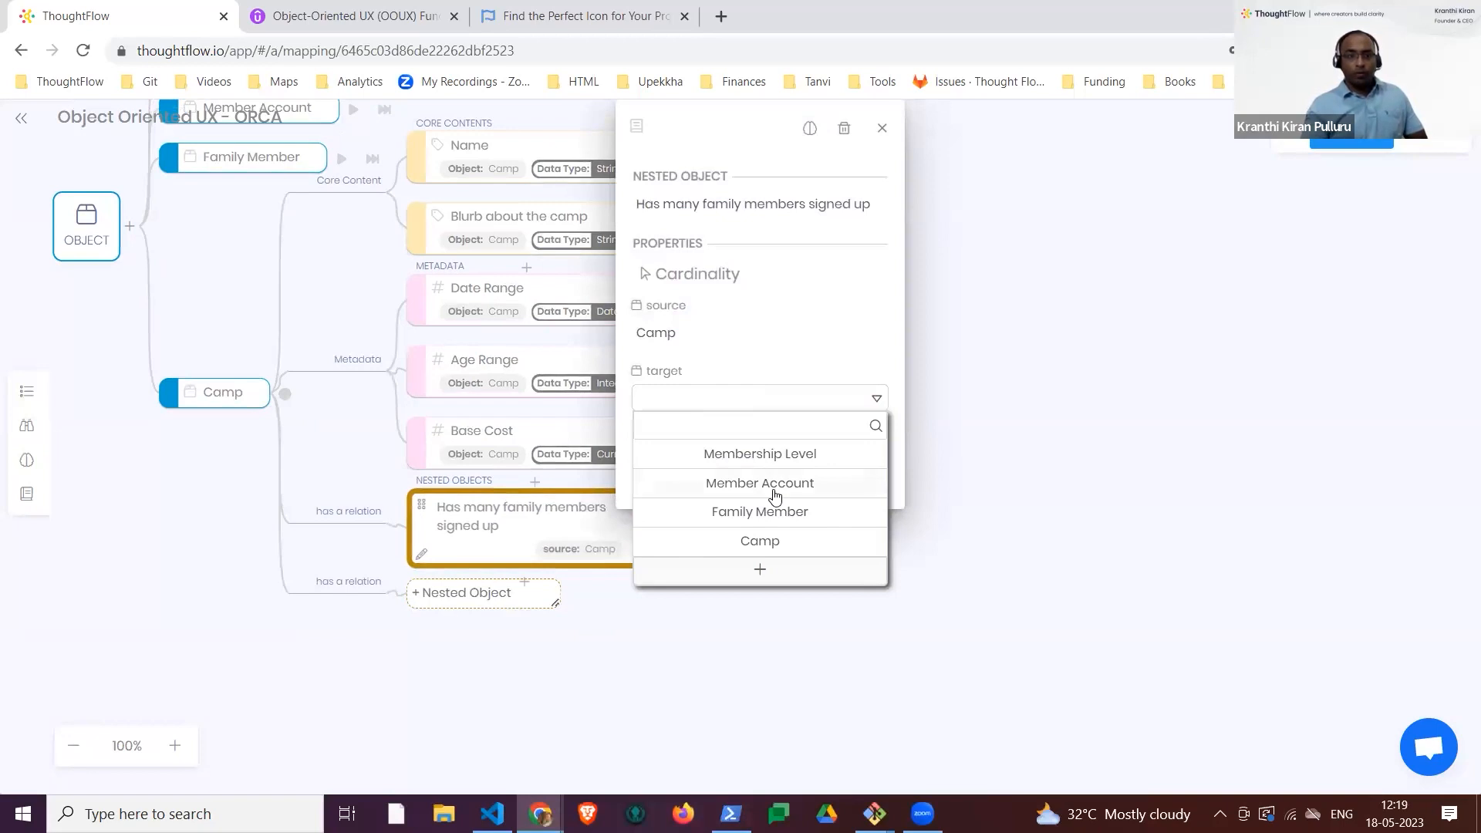
{"action": "left_click", "coordinate": [778, 520]}
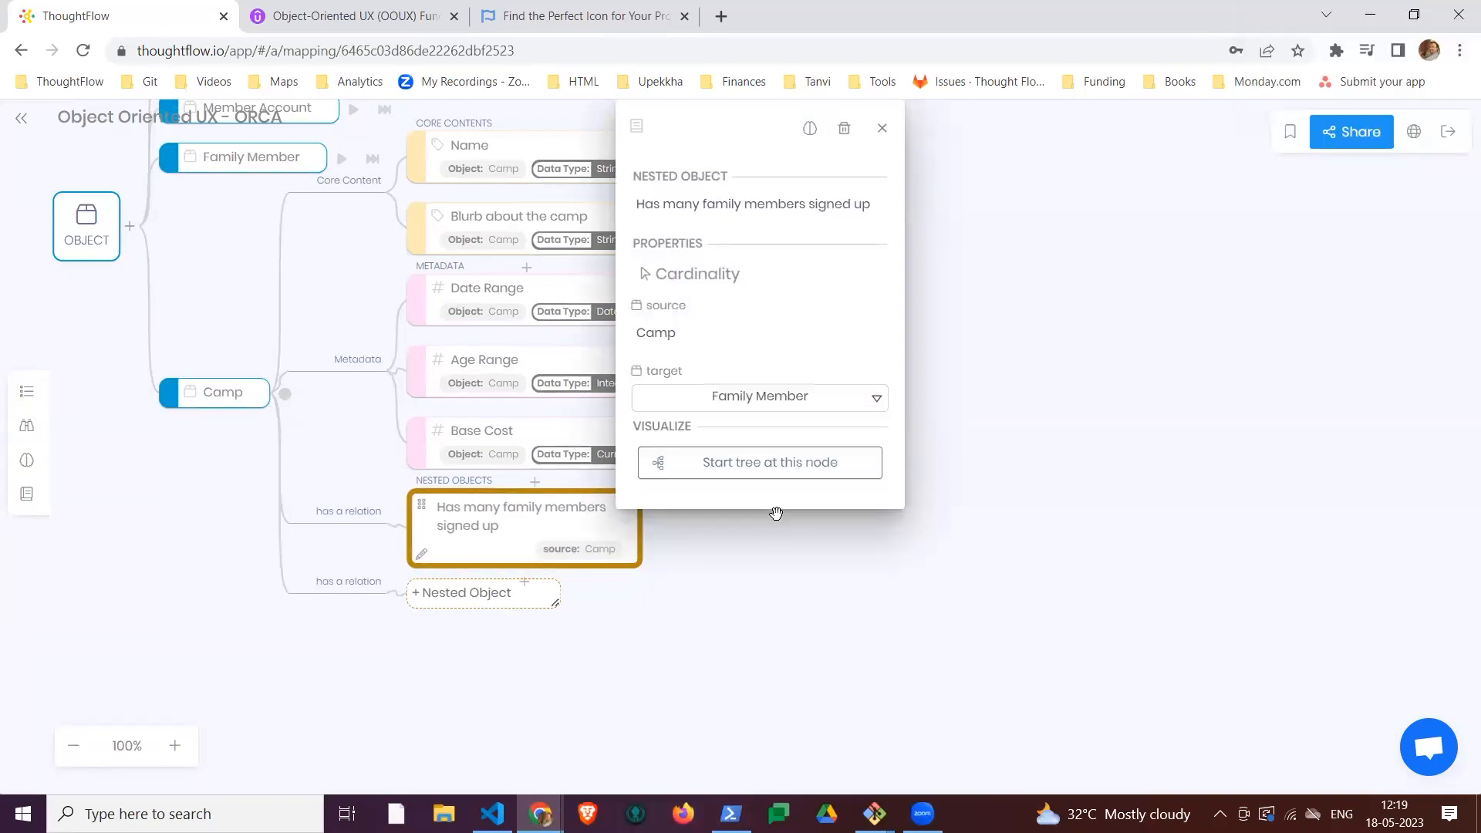
{"action": "left_click", "coordinate": [740, 293]}
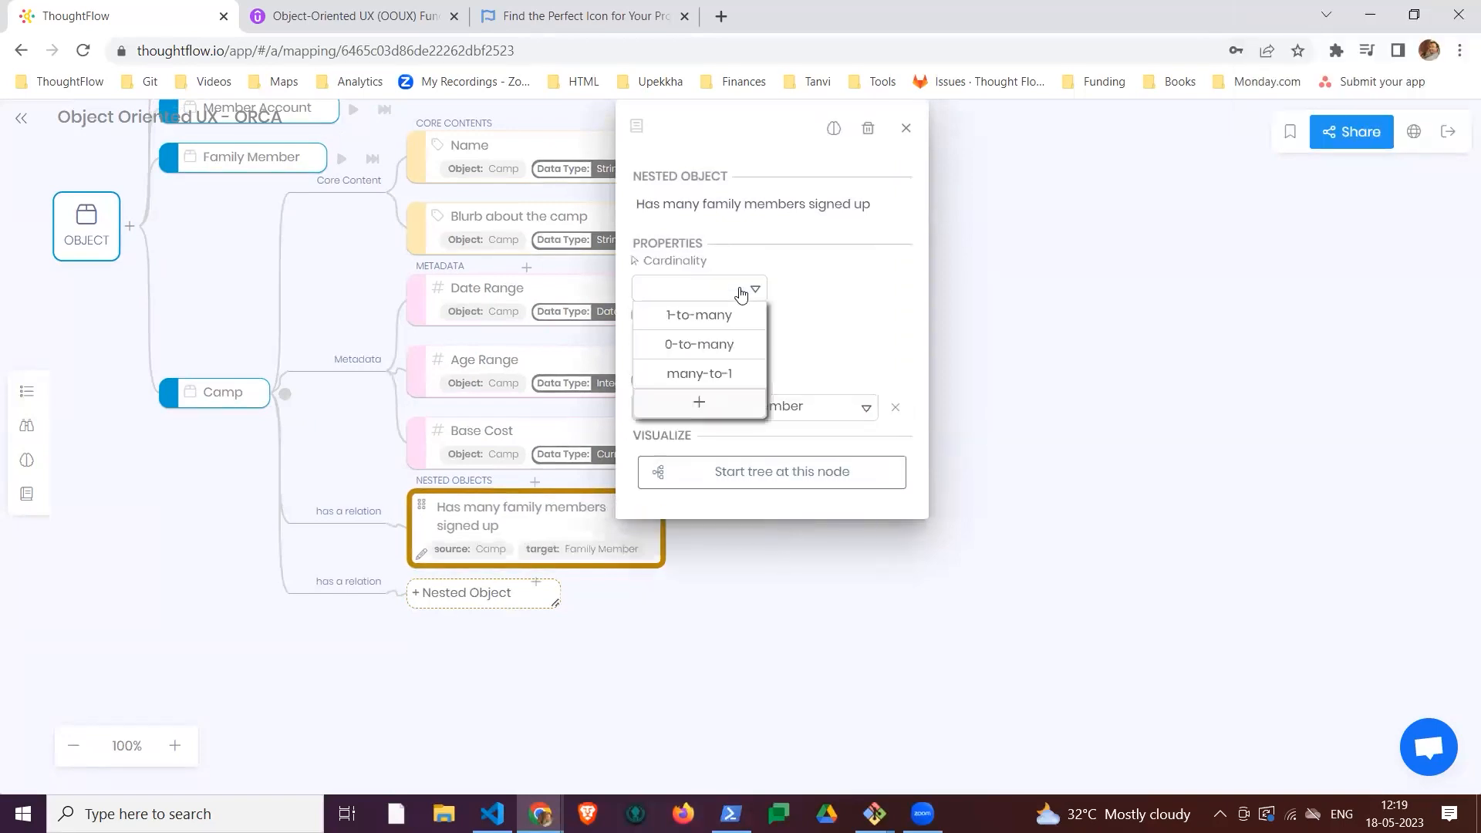
{"action": "left_click", "coordinate": [726, 348]}
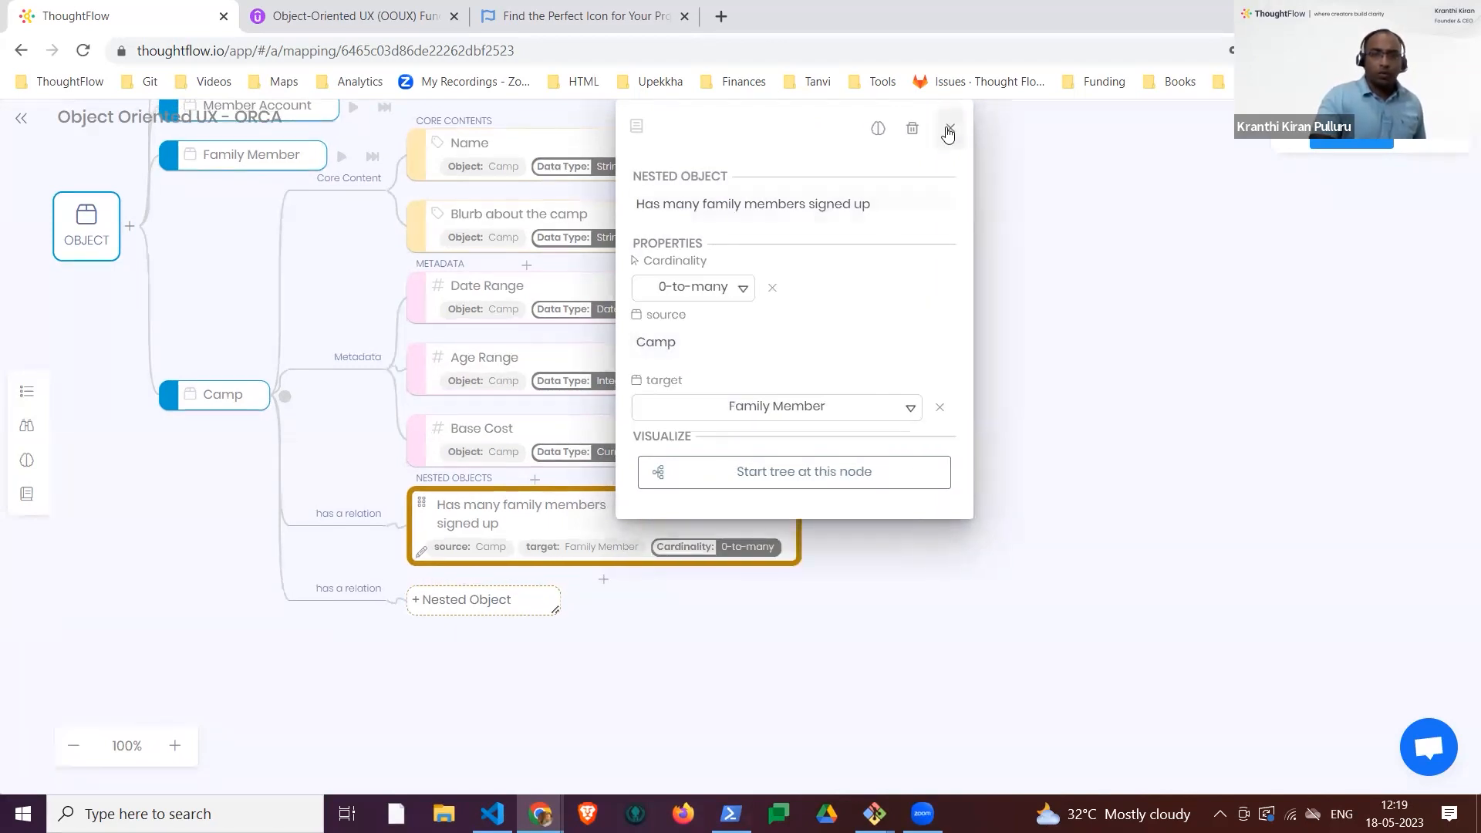